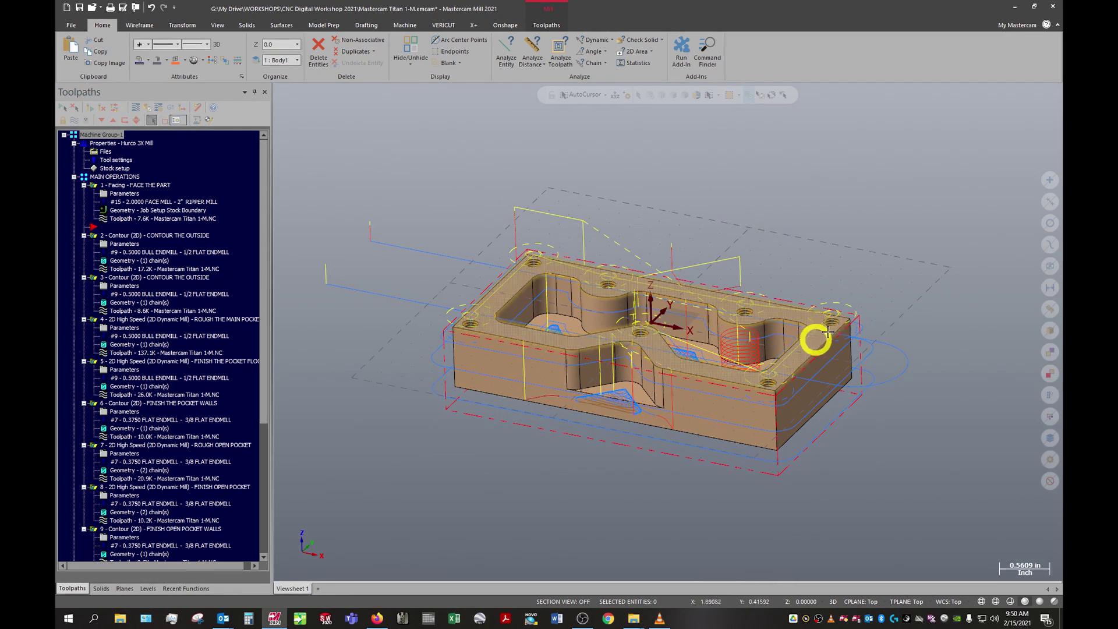
Run the Verify simulation of all operations through to the end, with Color Loop coloring the cuts by operation.
middle_drag(856, 262, 804, 263)
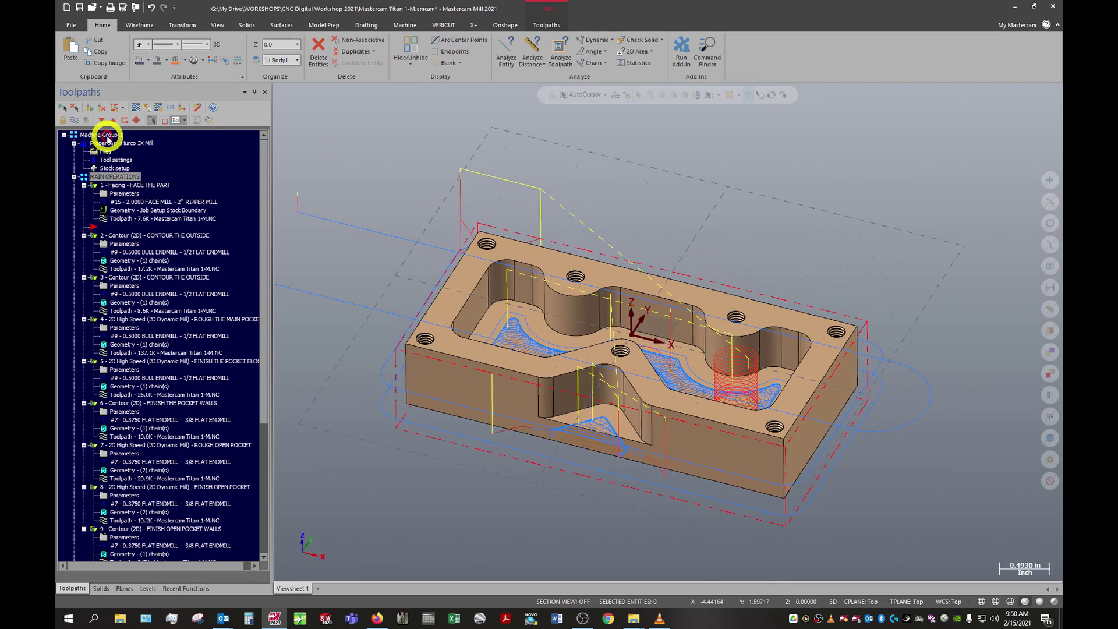
click(147, 108)
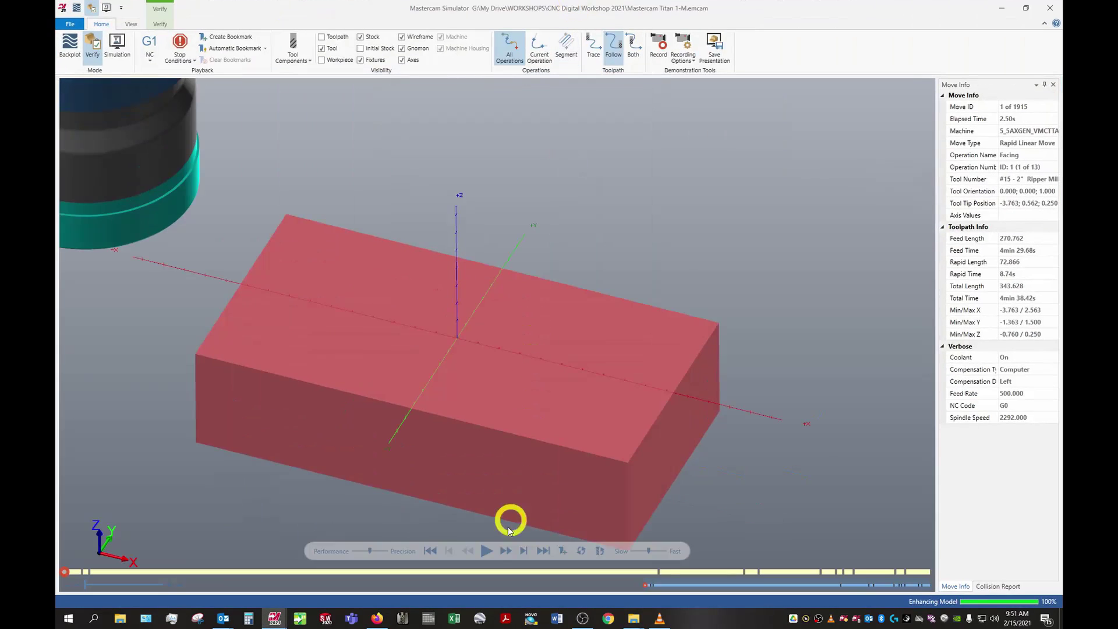
click(487, 550)
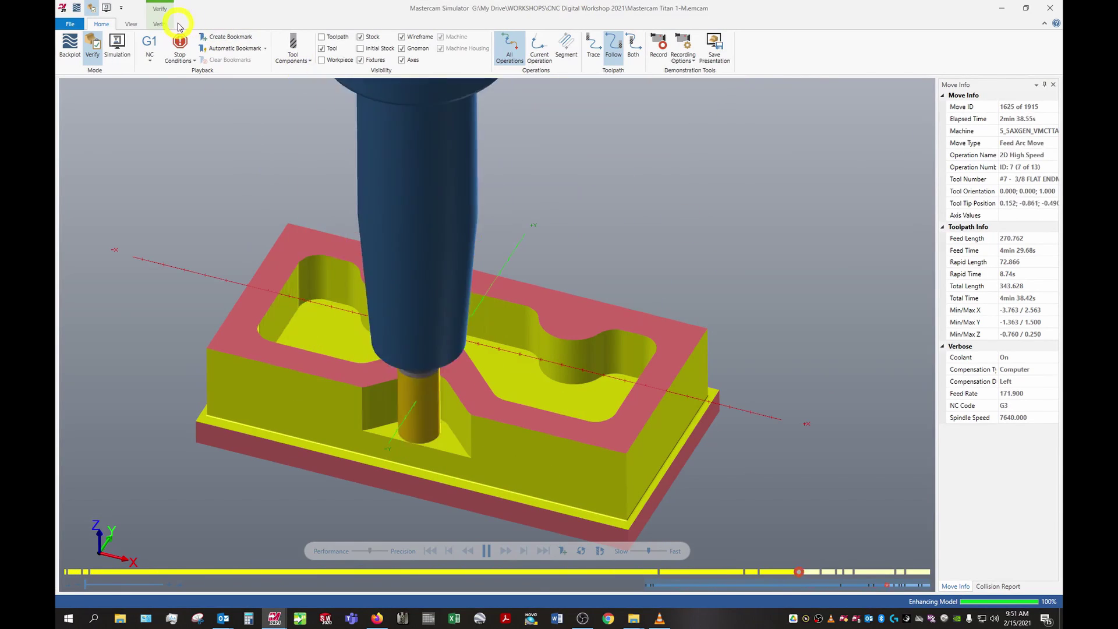
click(159, 24)
click(67, 46)
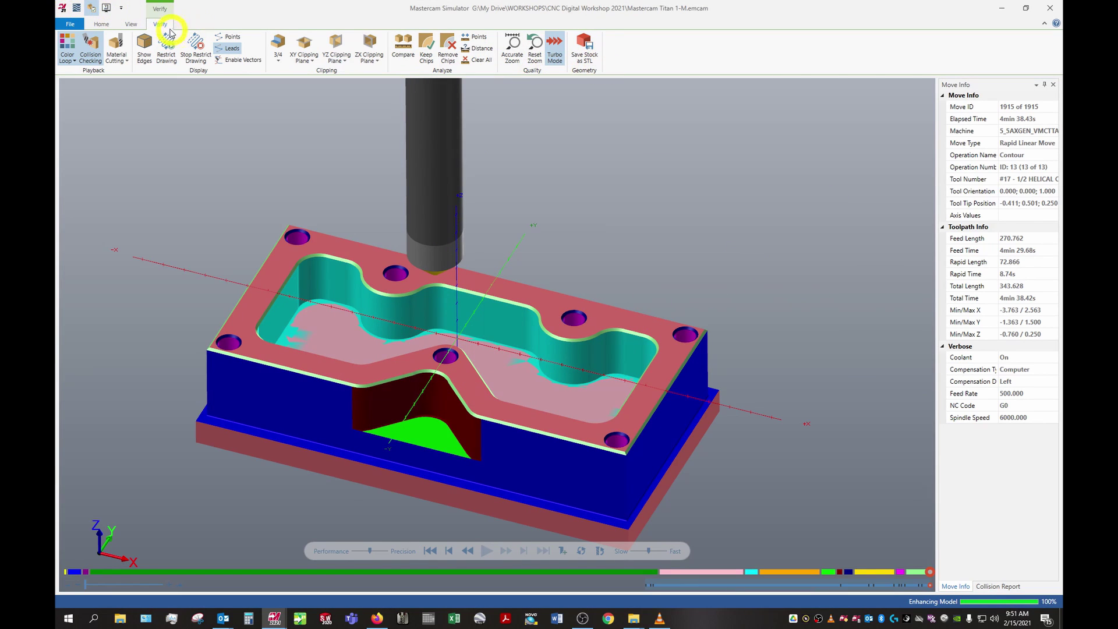
Save the machined stock as an STL over the existing Mastercam Titan 1-M STOCK file on the Desktop, and close the simulator.
click(580, 54)
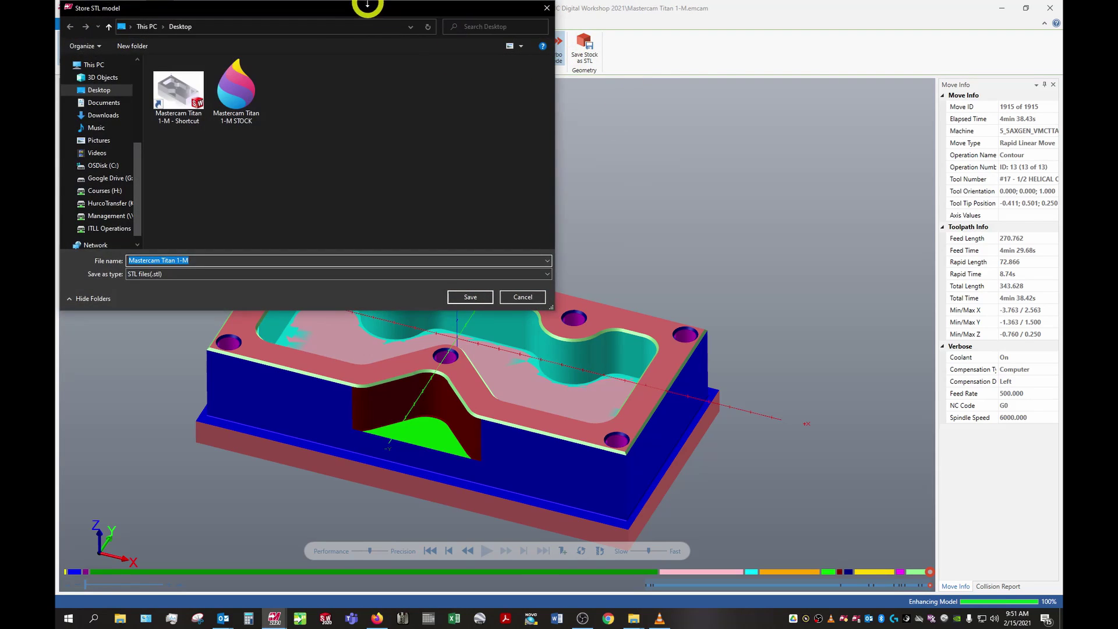
drag(376, 10, 522, 134)
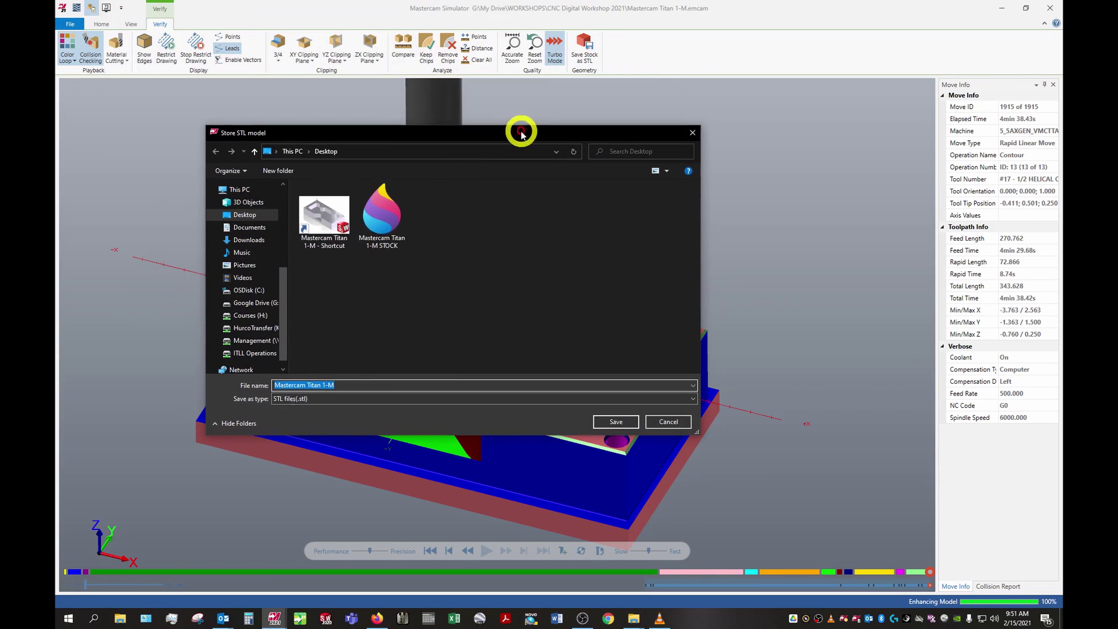
click(341, 223)
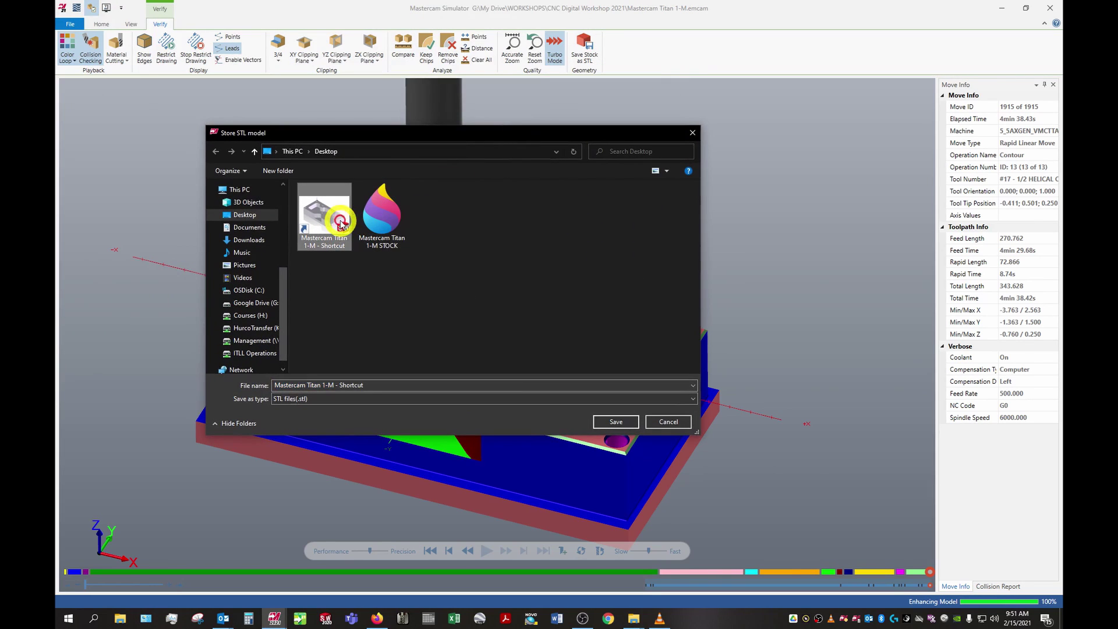
click(384, 242)
double_click(403, 384)
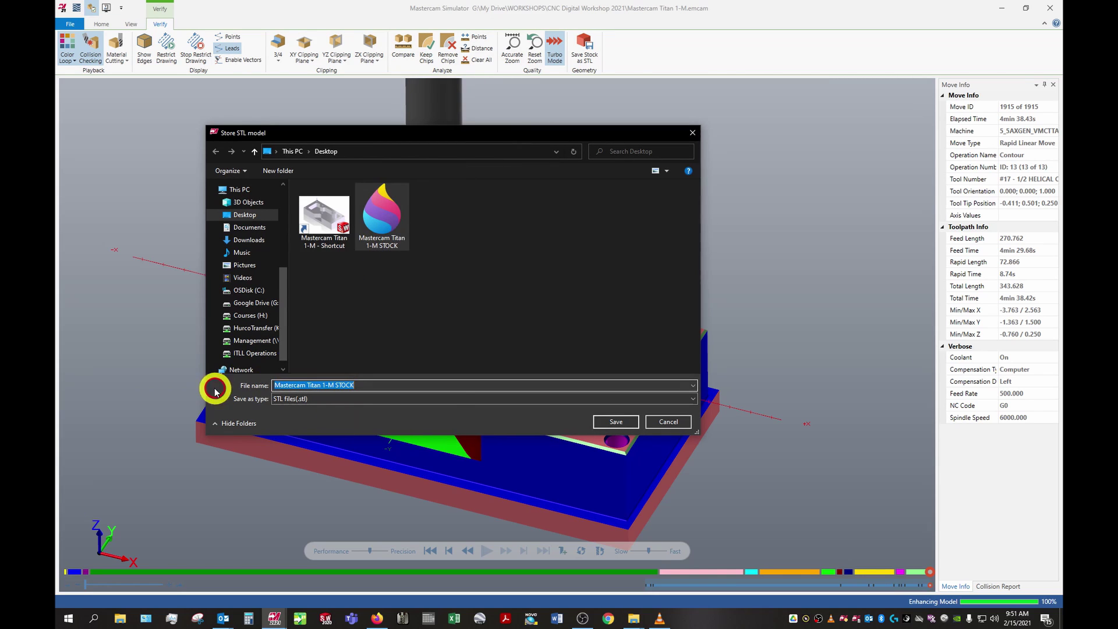
click(618, 421)
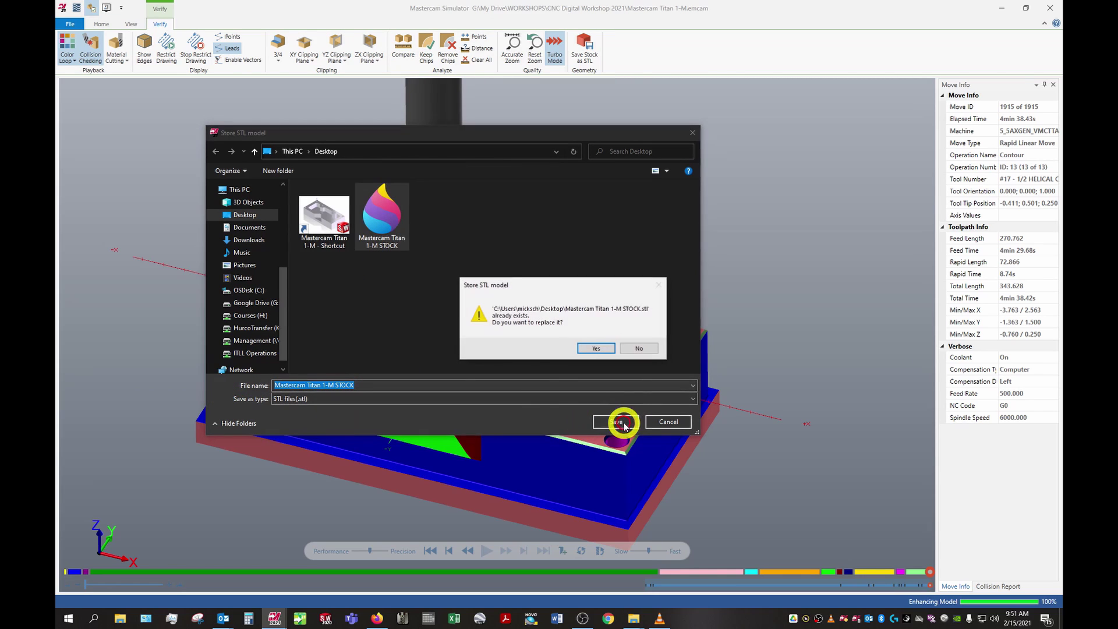
click(596, 349)
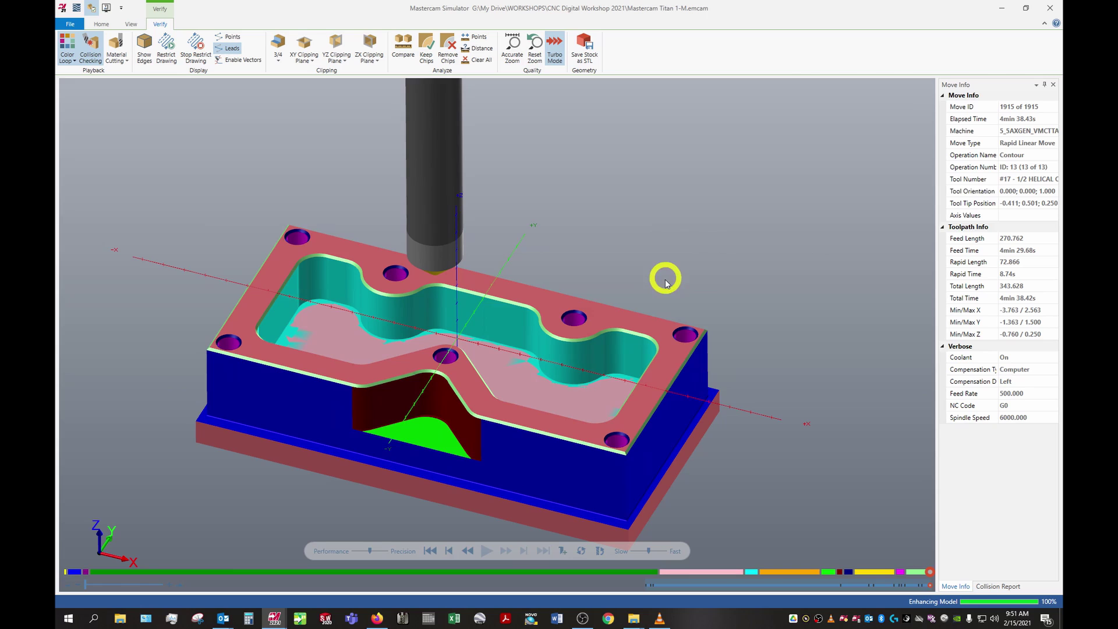
click(1045, 12)
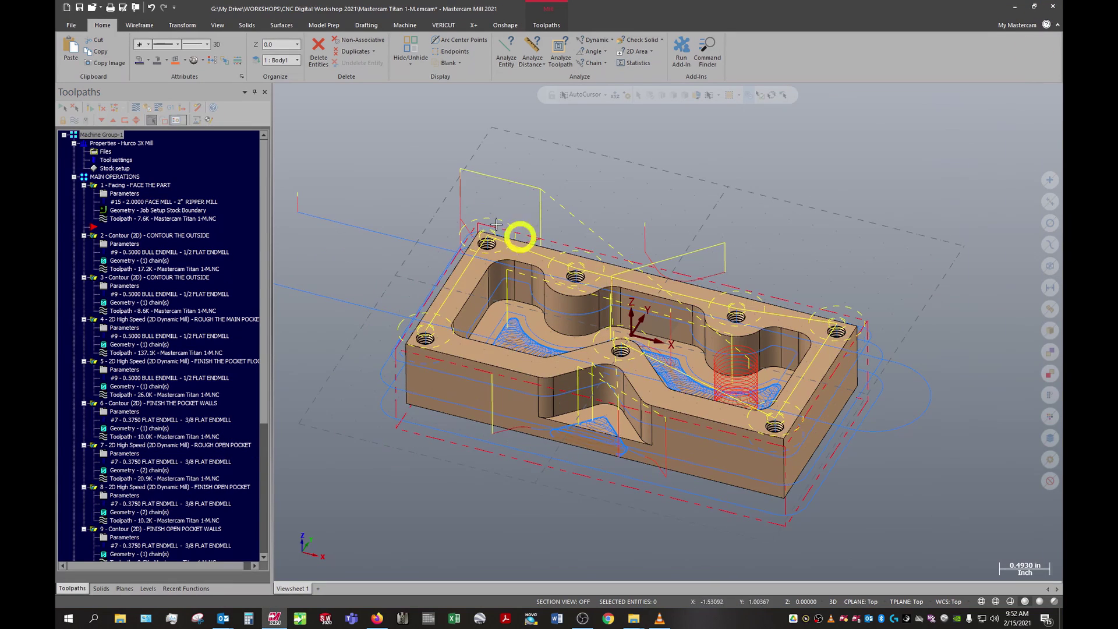
Collapse the CHAMFER, HOLES and MAIN OPERATIONS toolpath groups.
scroll(146, 320, down, 8)
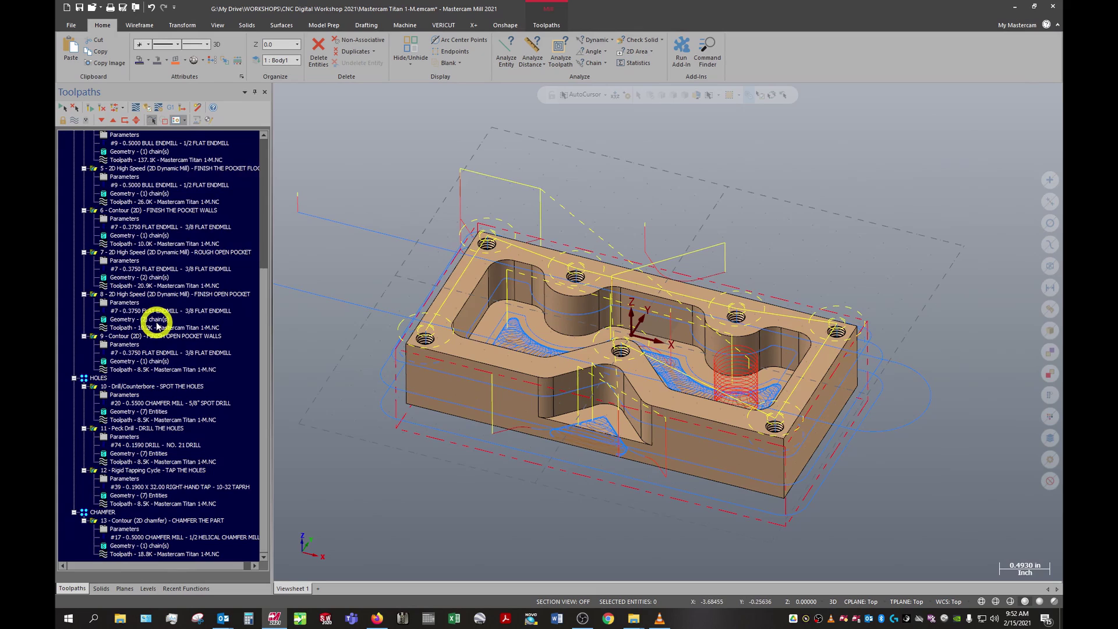
scroll(157, 326, up, 6)
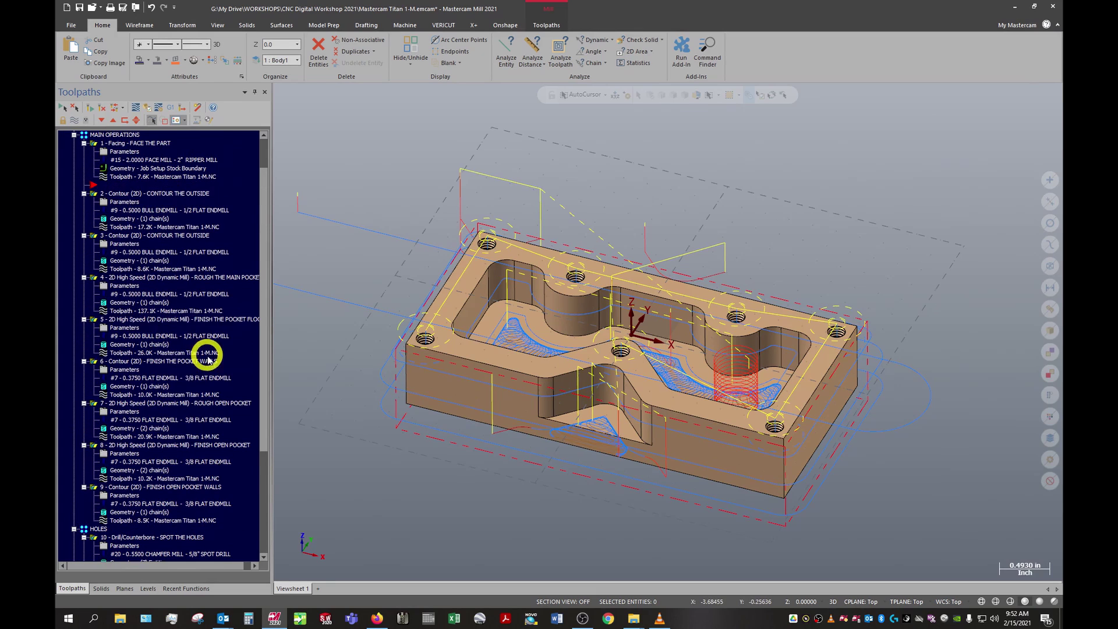
scroll(208, 361, down, 6)
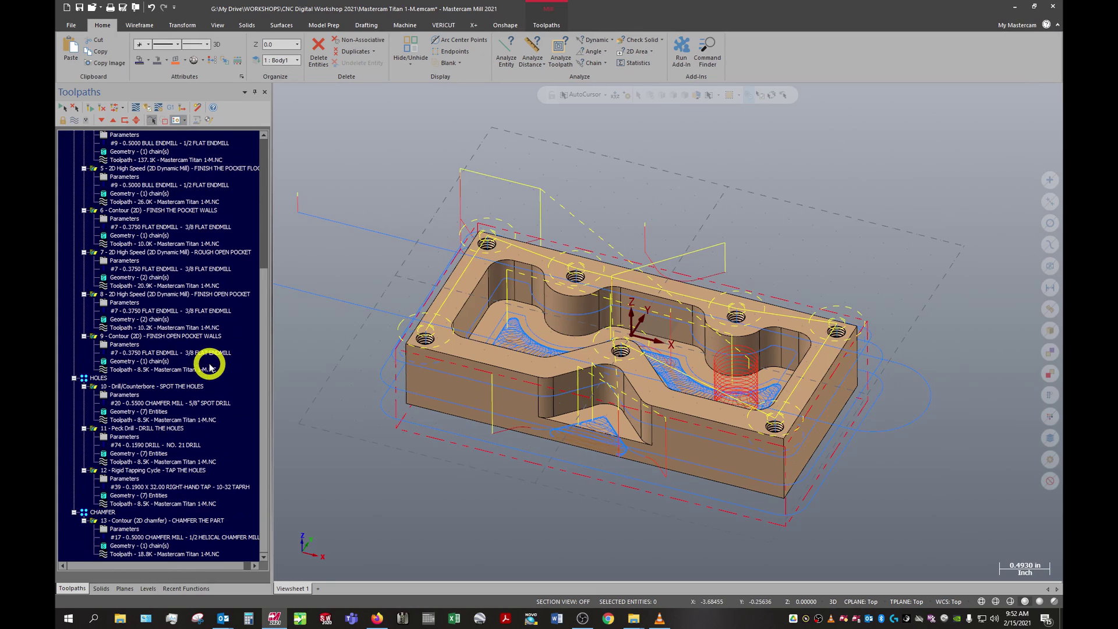
click(73, 511)
click(73, 419)
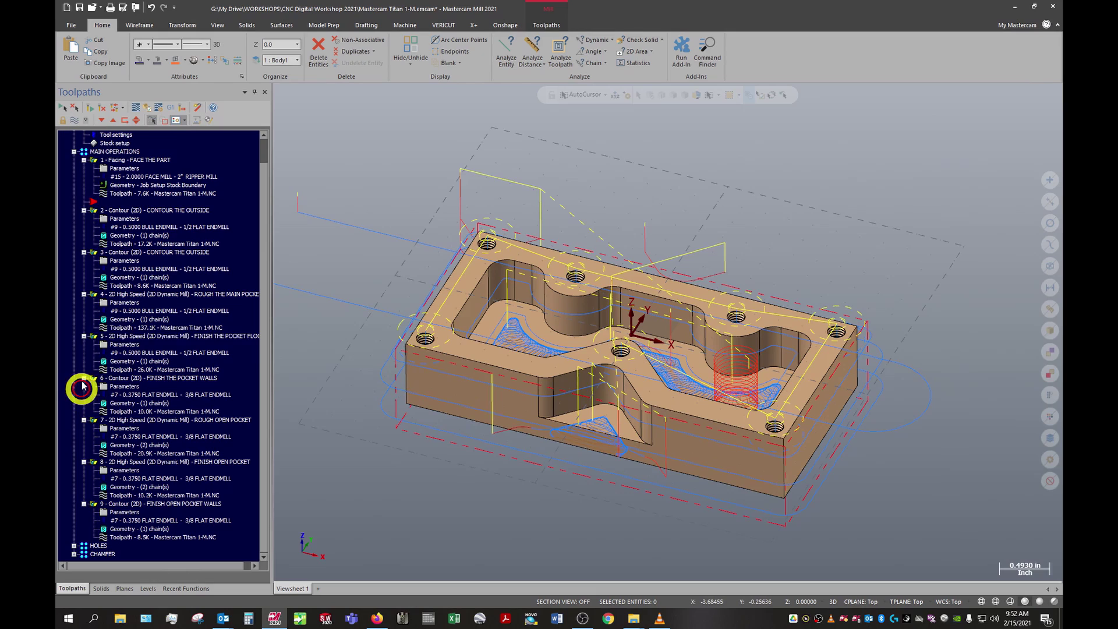
click(74, 153)
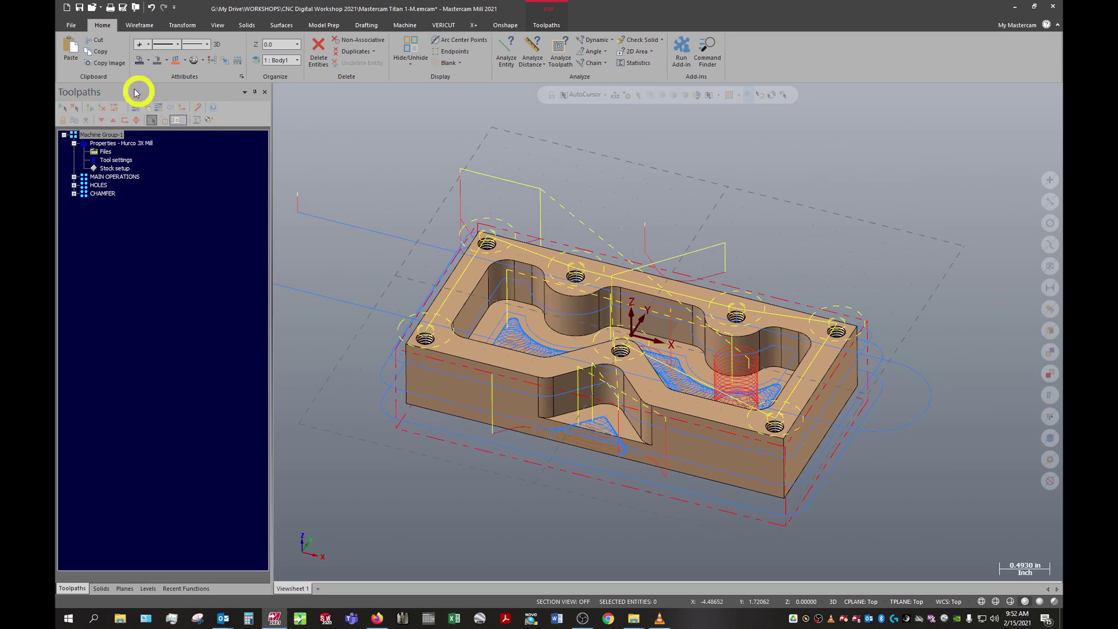
Create a new Mill machine group below the existing one.
right_click(110, 136)
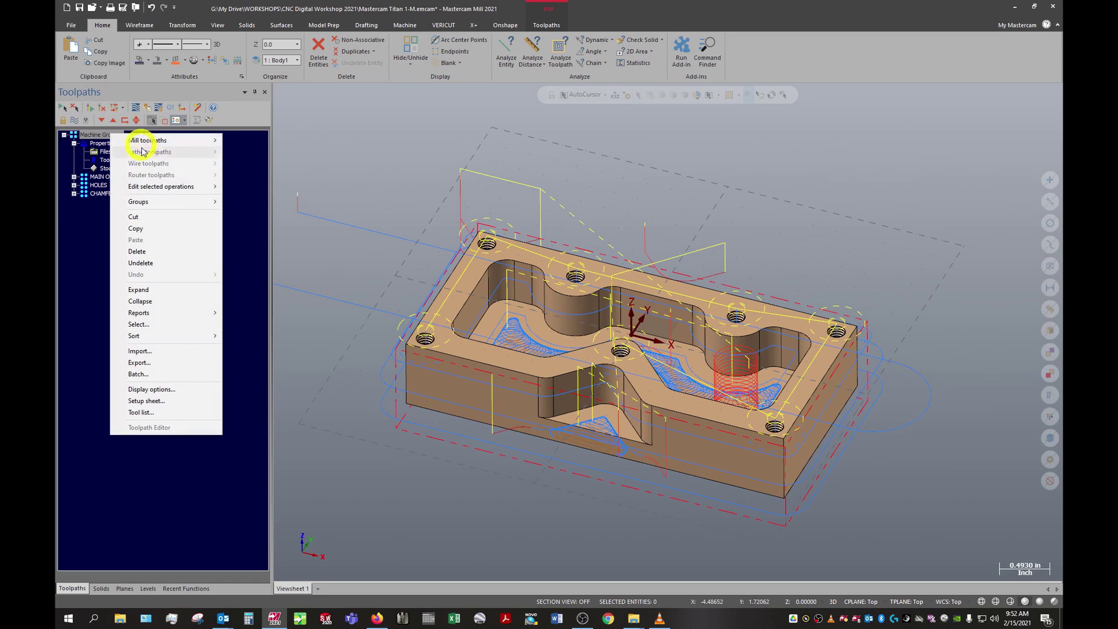
mouse_move(176, 201)
mouse_move(256, 202)
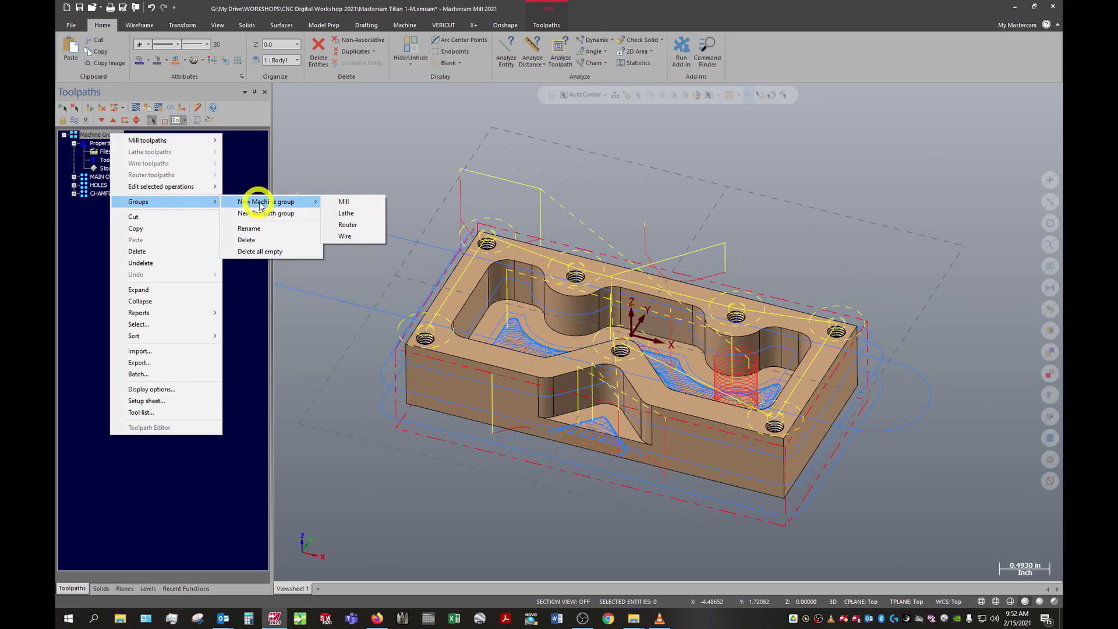
click(344, 203)
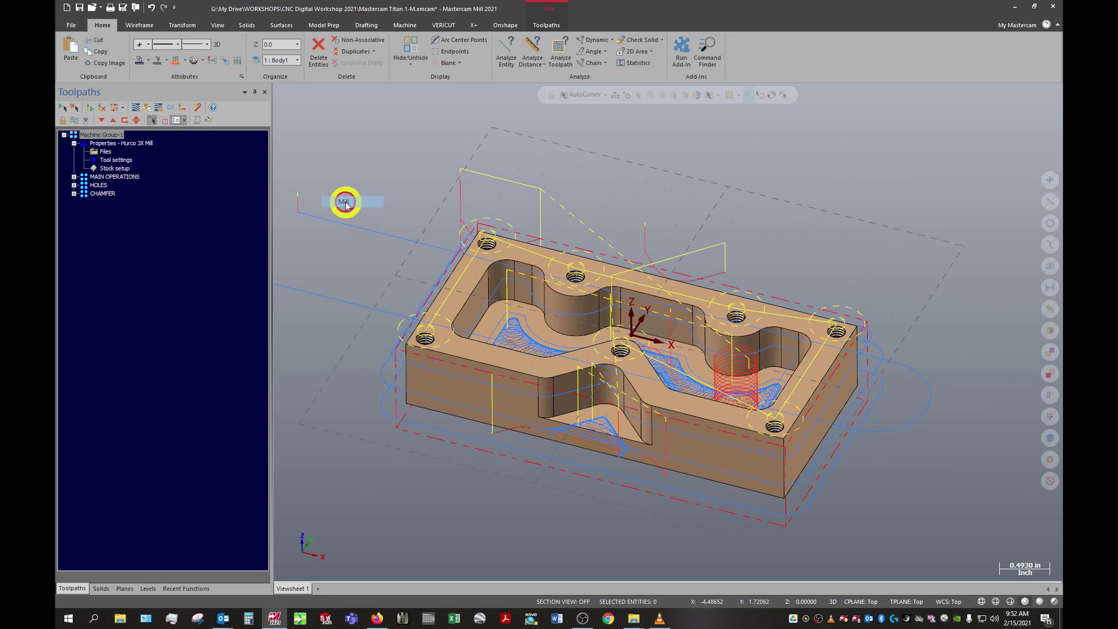
In the new machine group's stock setup, set the stock shape to File.
drag(503, 131, 379, 185)
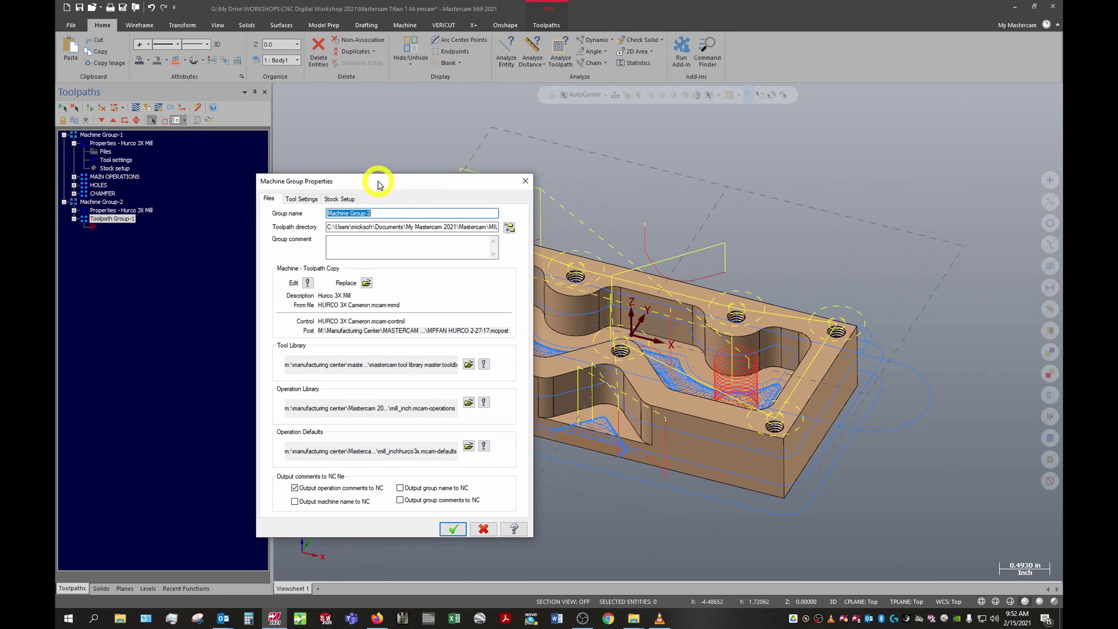
click(333, 199)
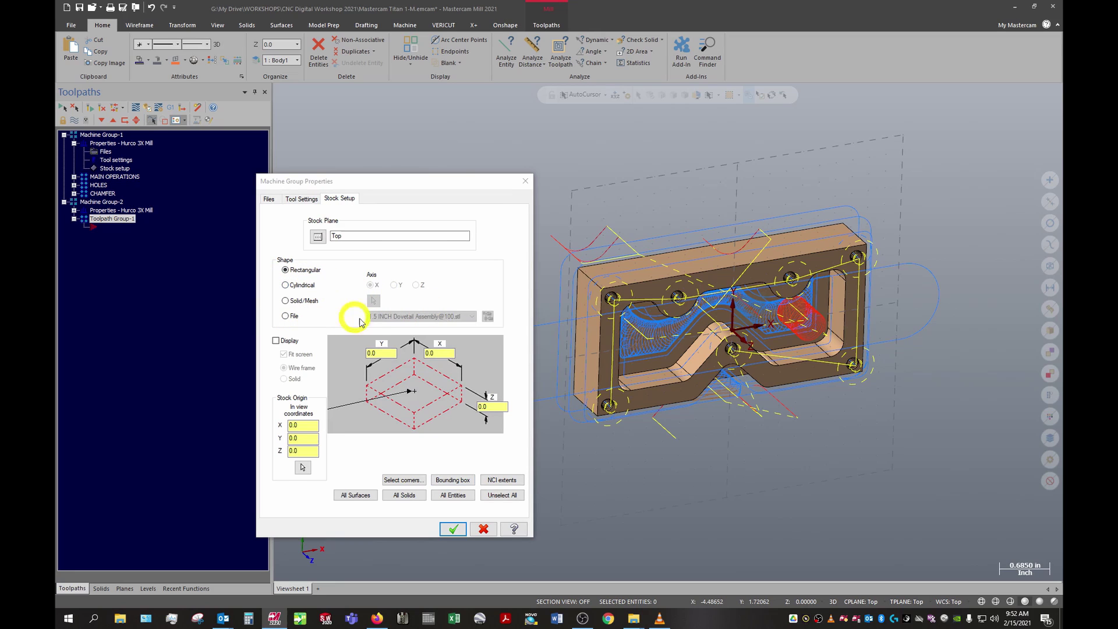
click(441, 352)
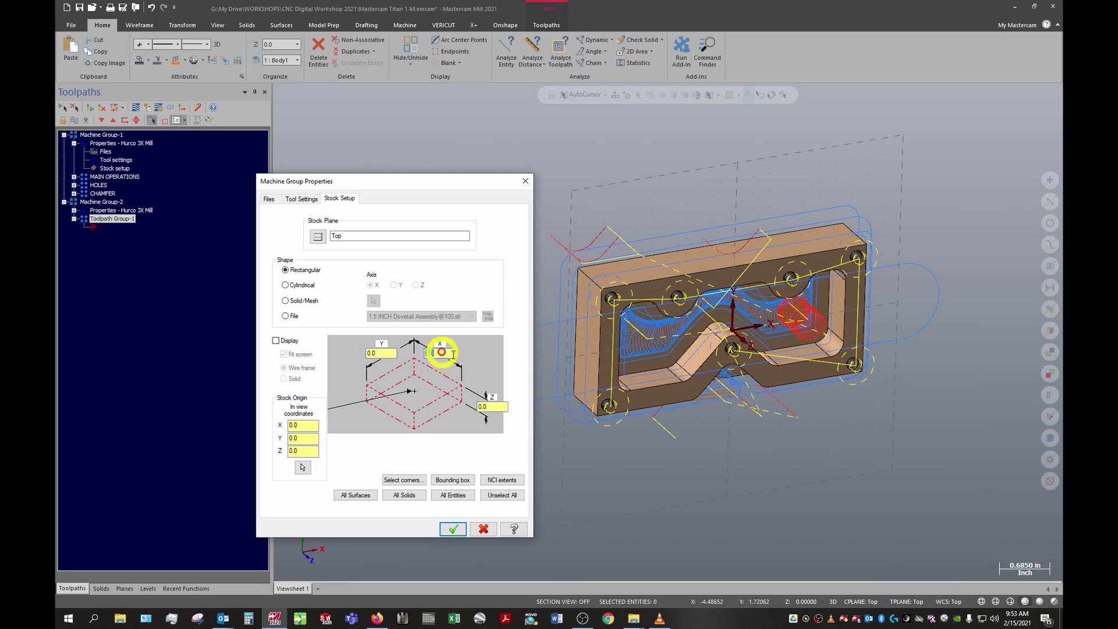
click(285, 316)
click(486, 317)
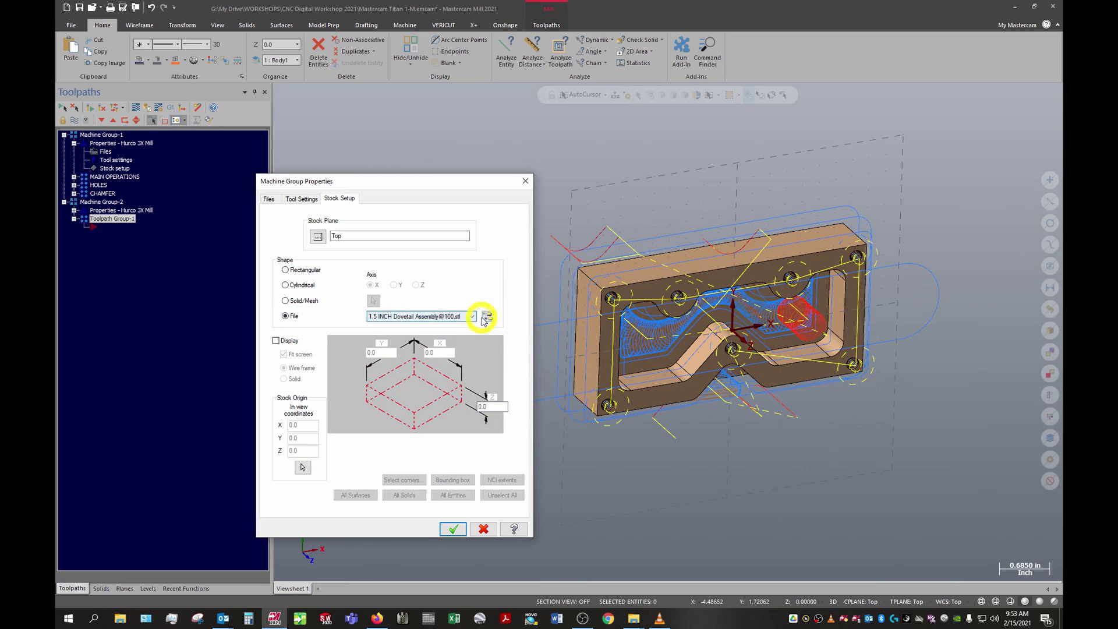
click(303, 317)
Load Mastercam Titan 1-M STOCK.stl from the Desktop as the stock, display it as a solid fitted to the screen, and accept the properties.
click(481, 321)
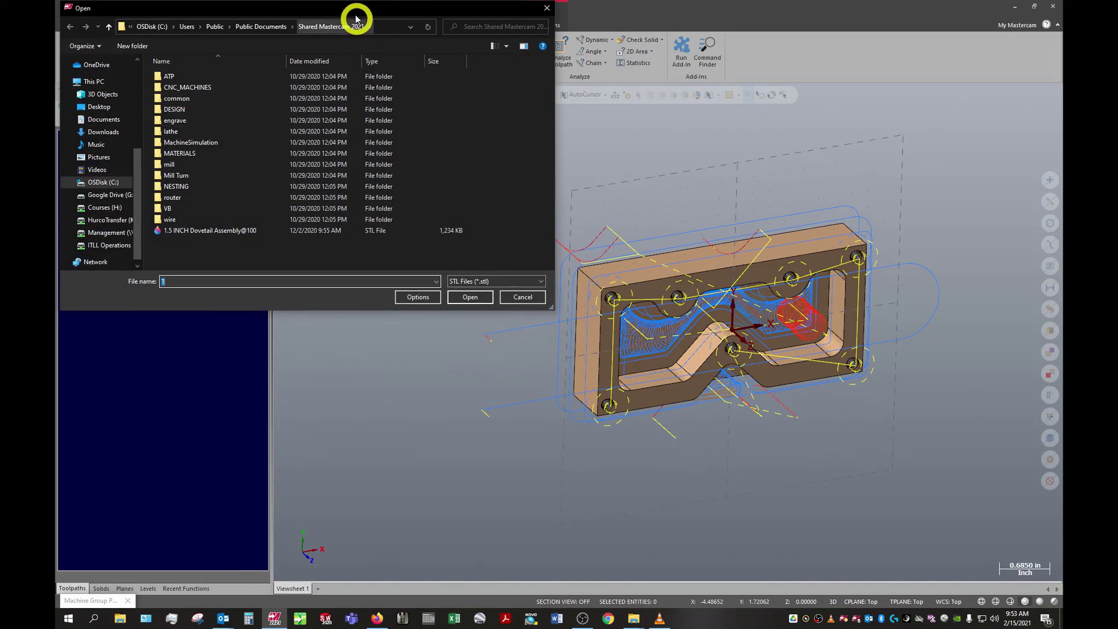
drag(357, 10, 547, 131)
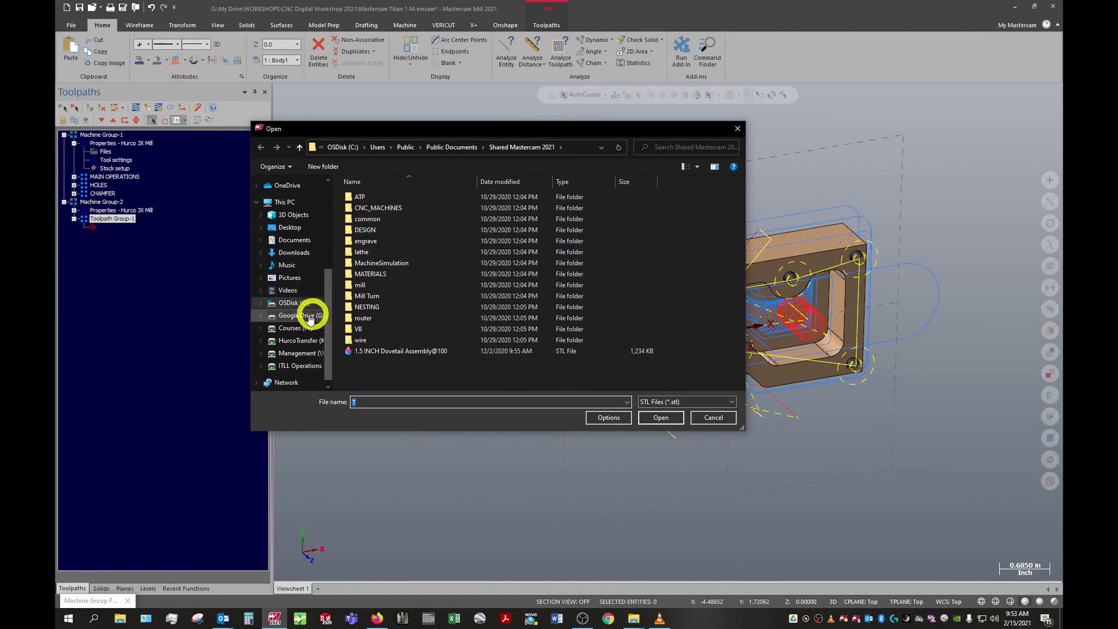
click(281, 228)
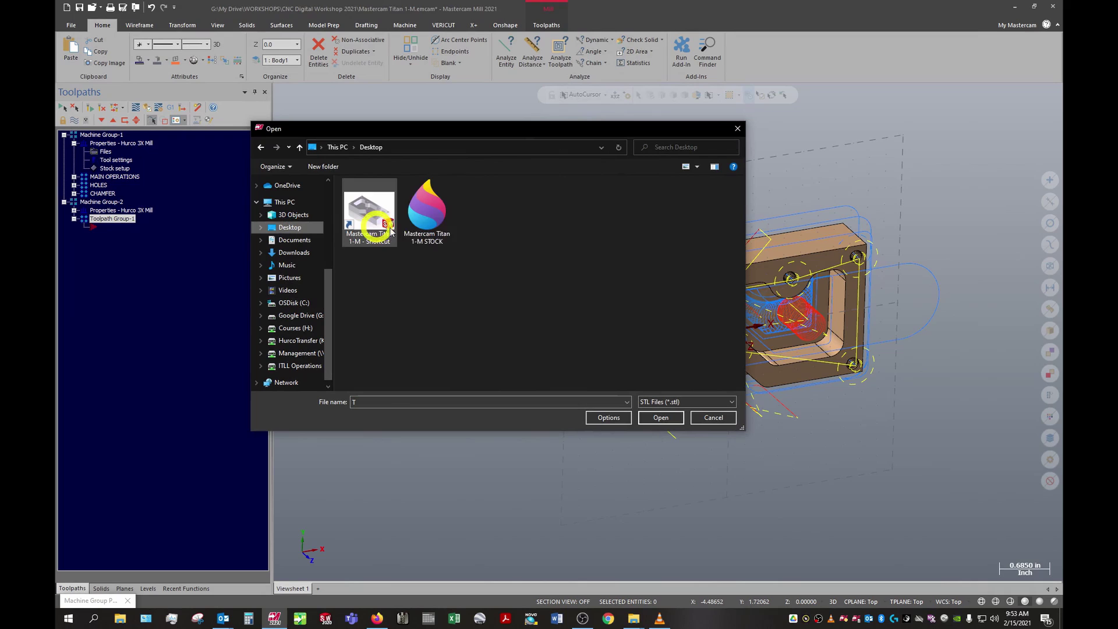
click(445, 221)
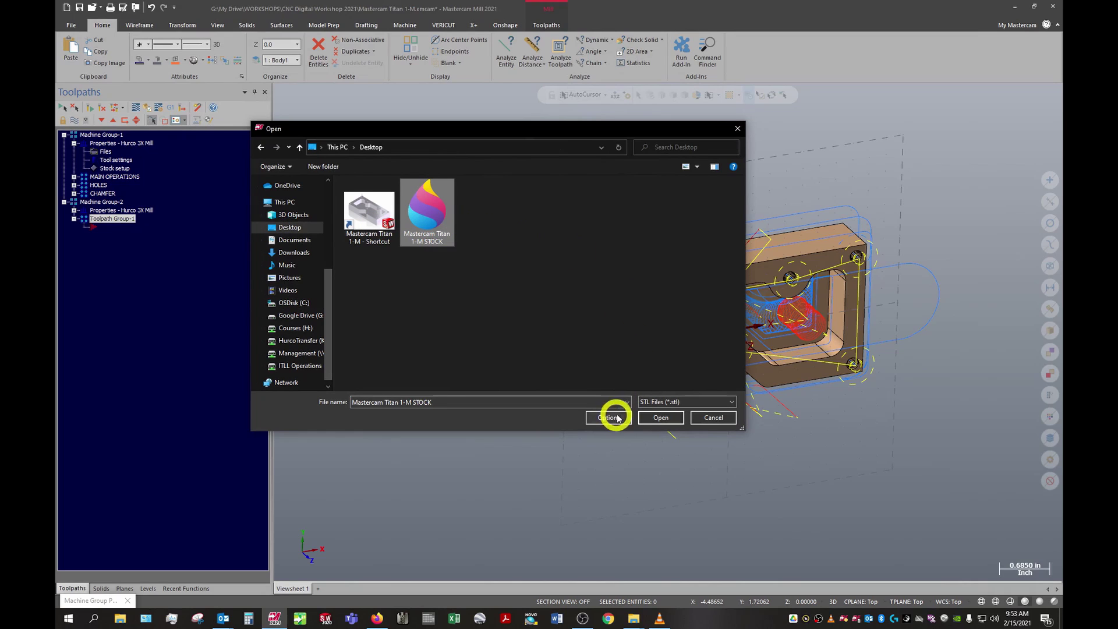
click(650, 417)
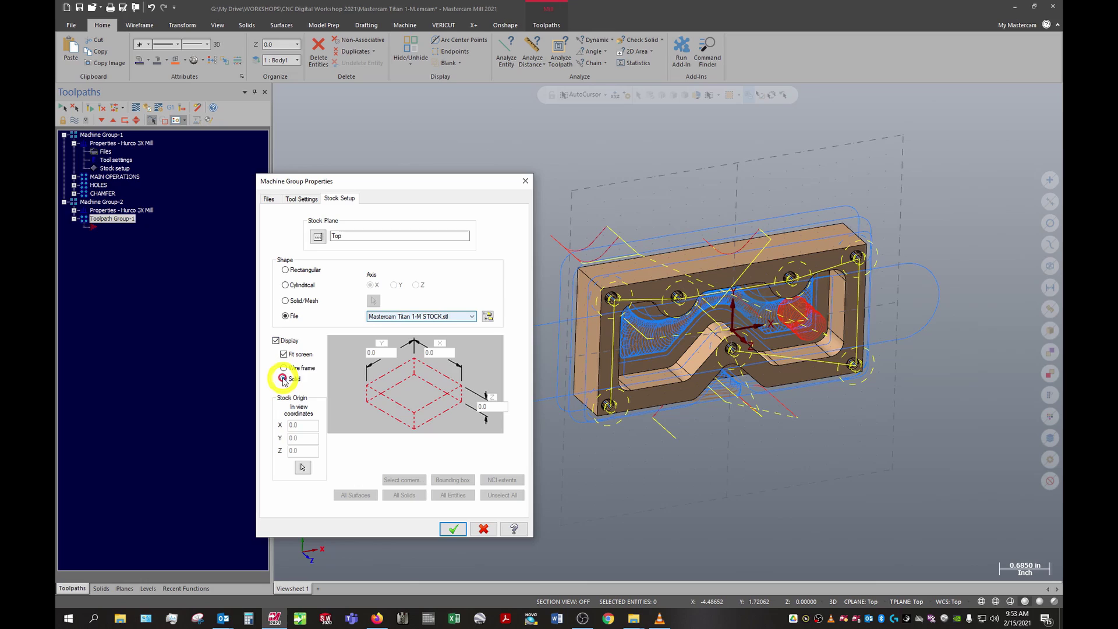
click(453, 528)
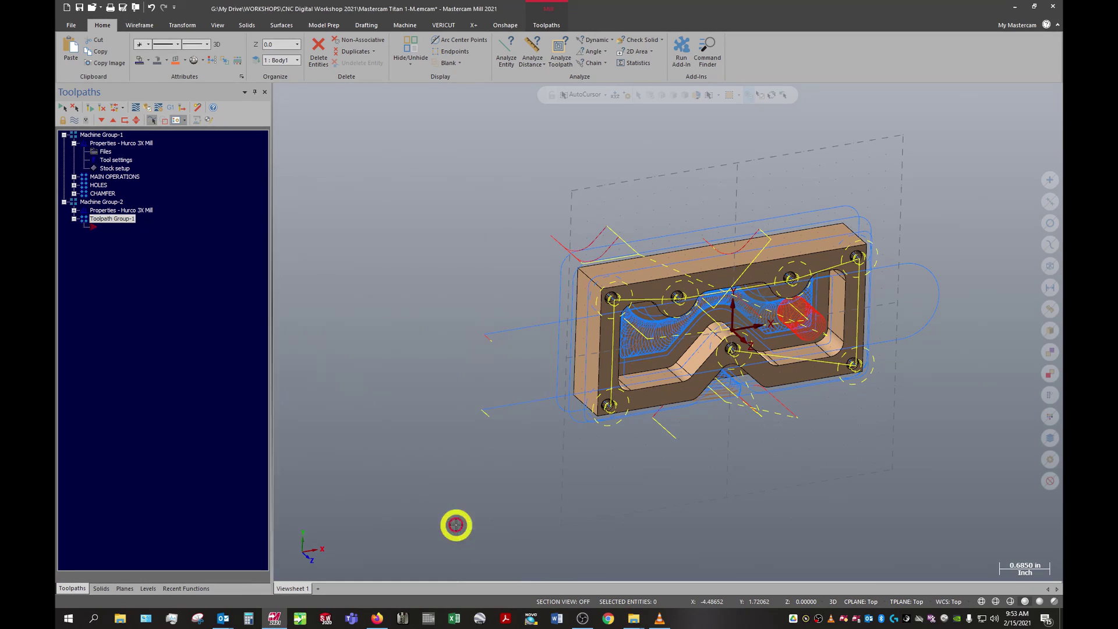
Name the second machine group Operation 2 and rename its toolpath group as OP2, checking the imported stock around the part.
mouse_move(888, 327)
middle_down()
mouse_move(892, 215)
mouse_move(848, 204)
mouse_move(849, 320)
middle_up()
scroll(849, 320, up, 3)
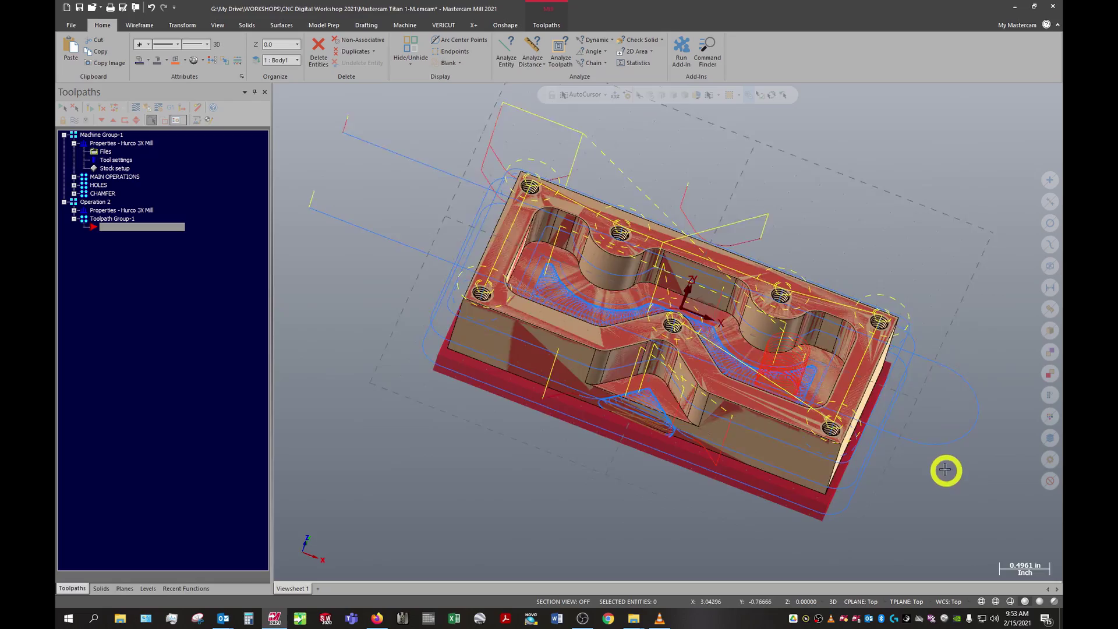
middle_drag(945, 470, 843, 403)
middle_drag(749, 409, 724, 407)
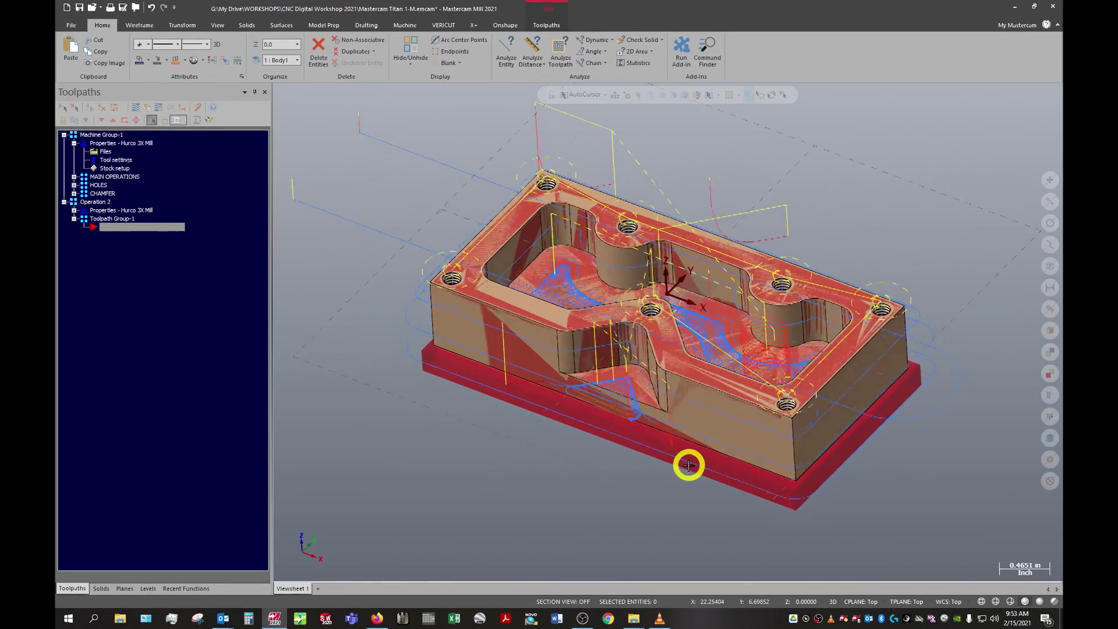
middle_drag(688, 464, 700, 446)
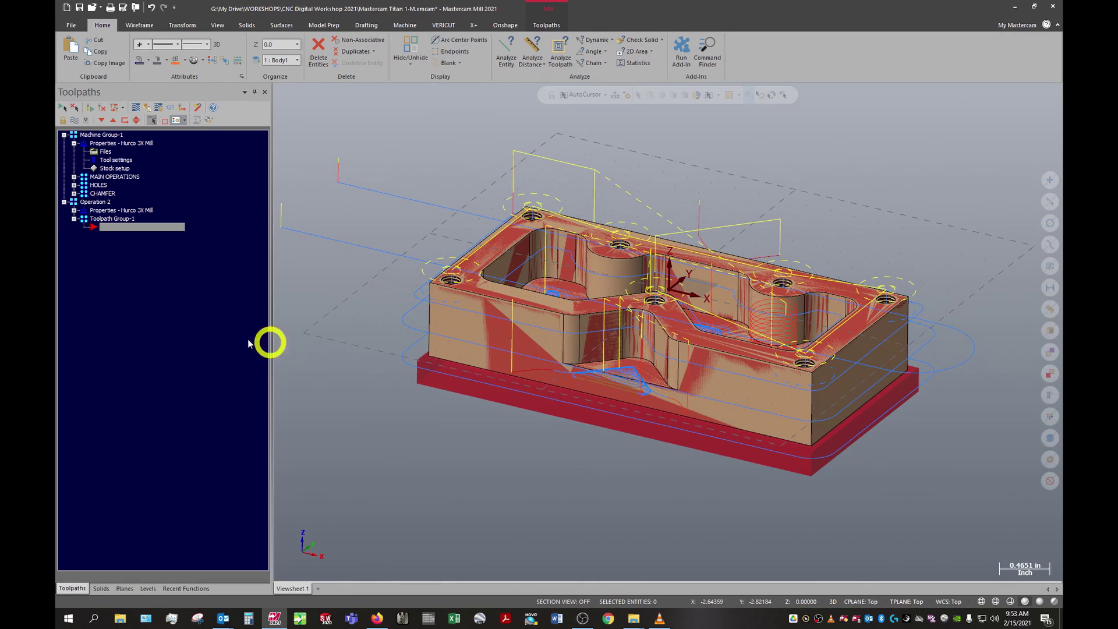
click(122, 219)
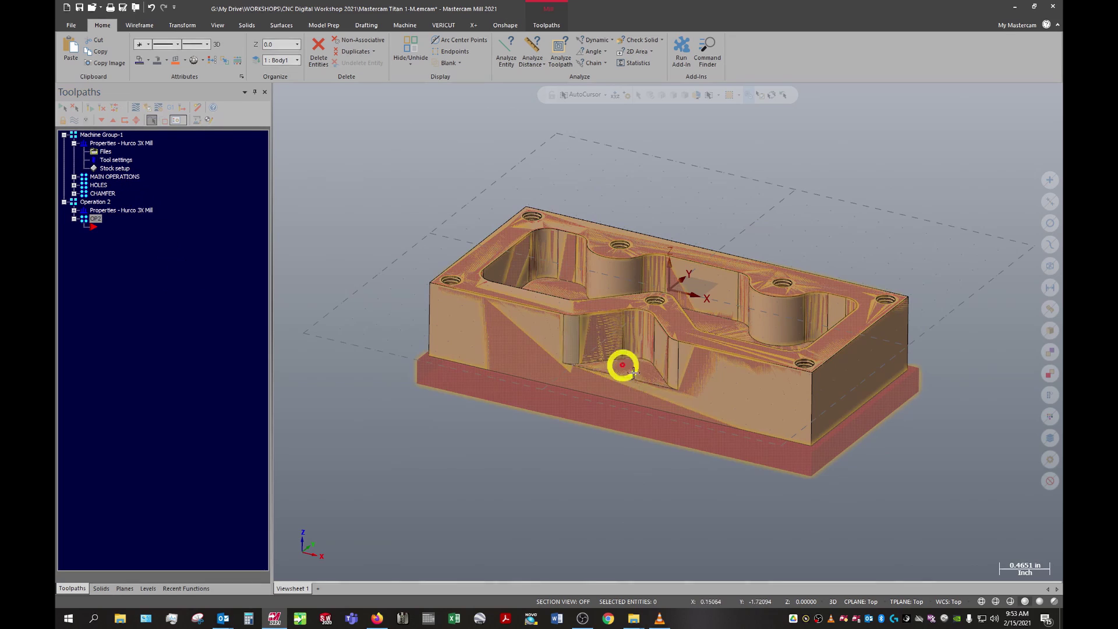
Turn on the display of the coordinate axes around the part.
scroll(821, 266, up, 1)
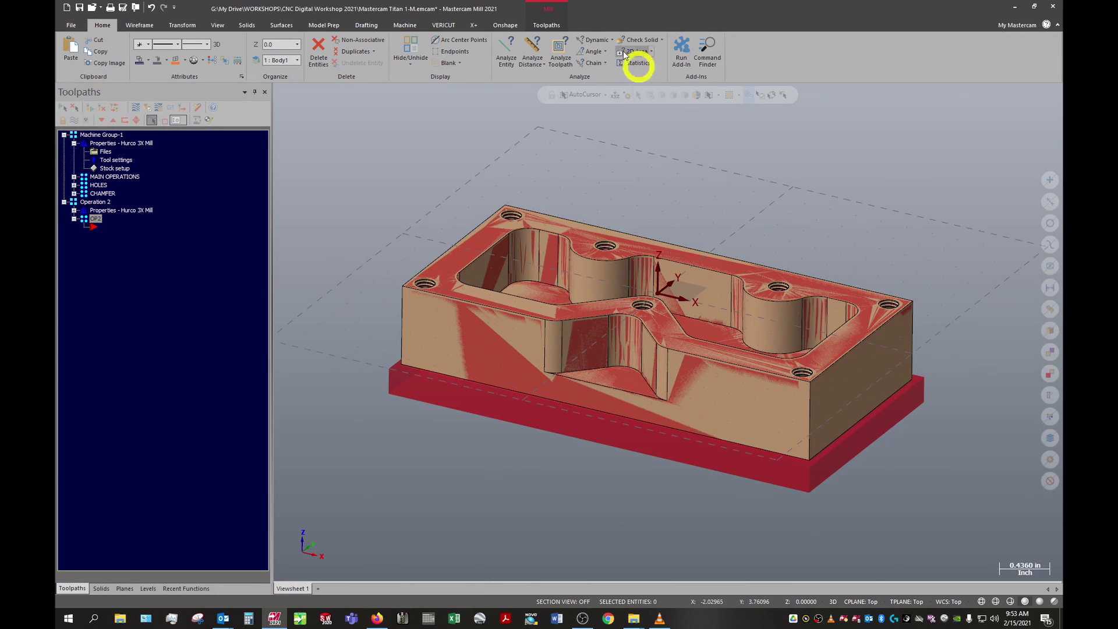
click(213, 27)
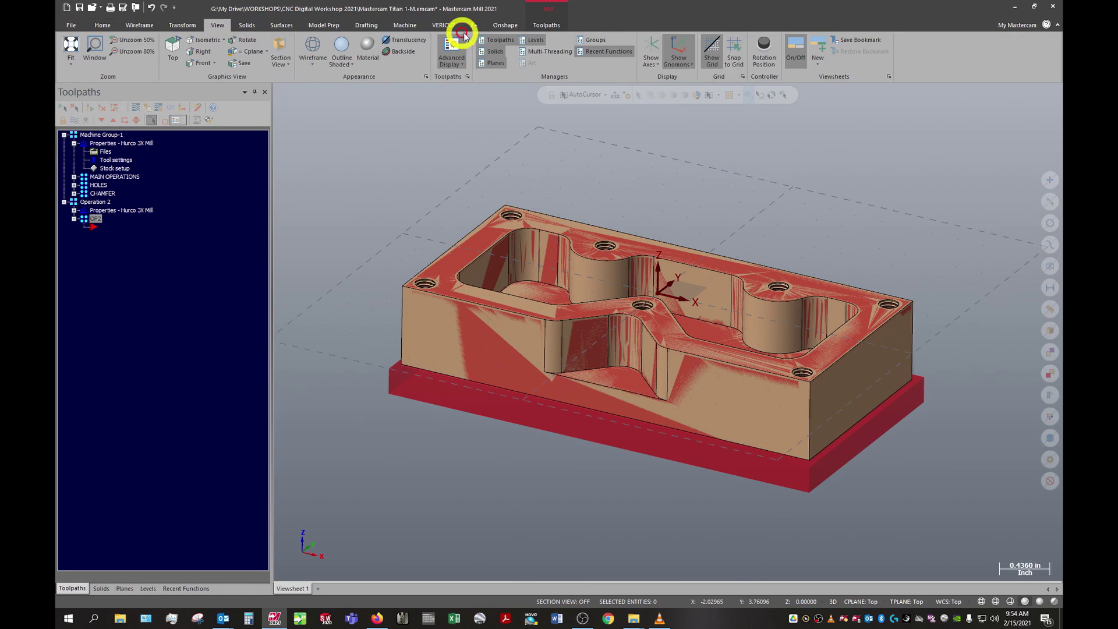
click(652, 48)
middle_drag(755, 239, 694, 280)
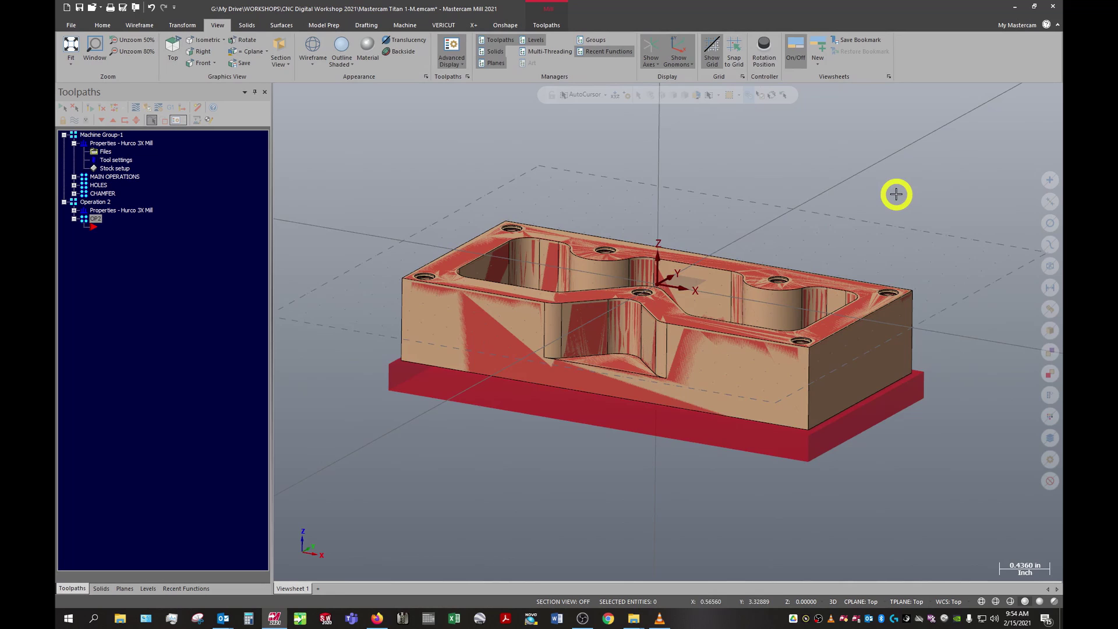
middle_drag(766, 192, 743, 202)
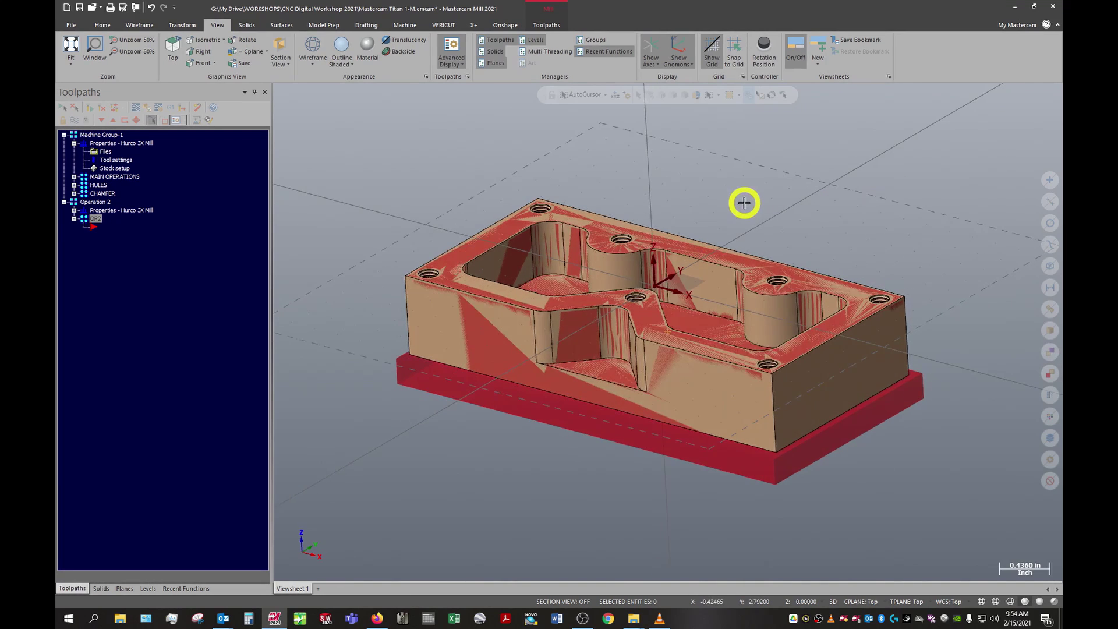
click(793, 327)
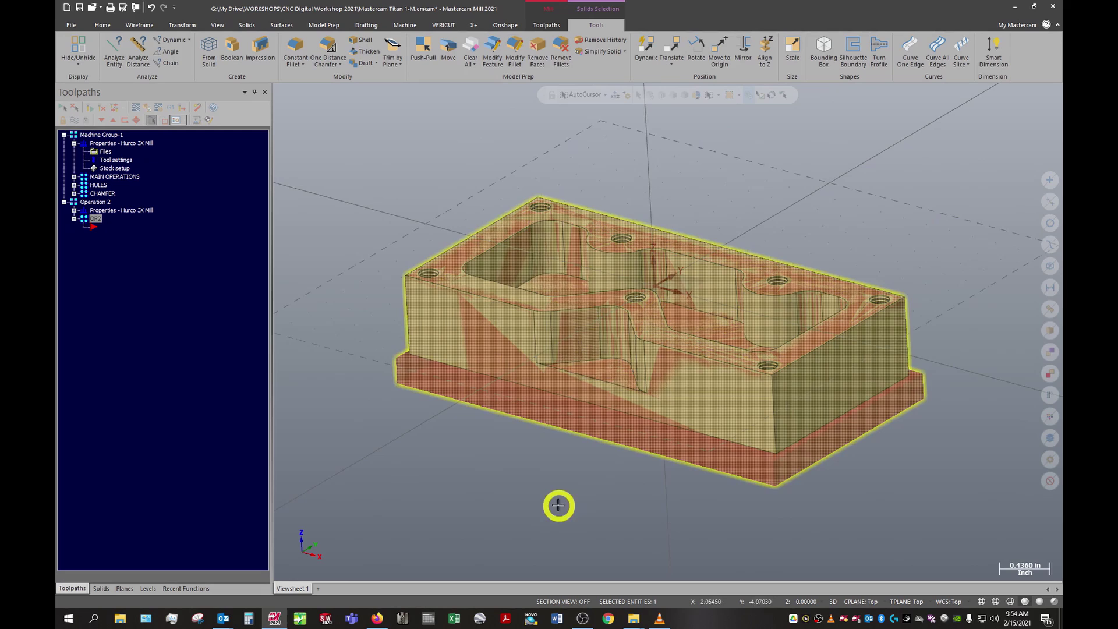
middle_drag(557, 507, 589, 474)
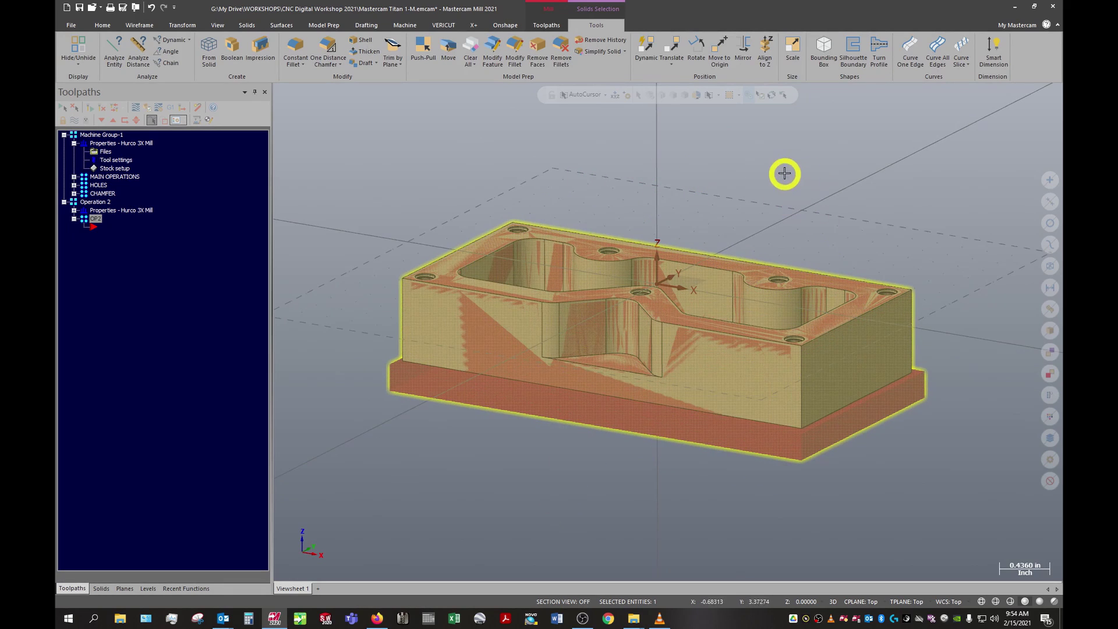
click(708, 176)
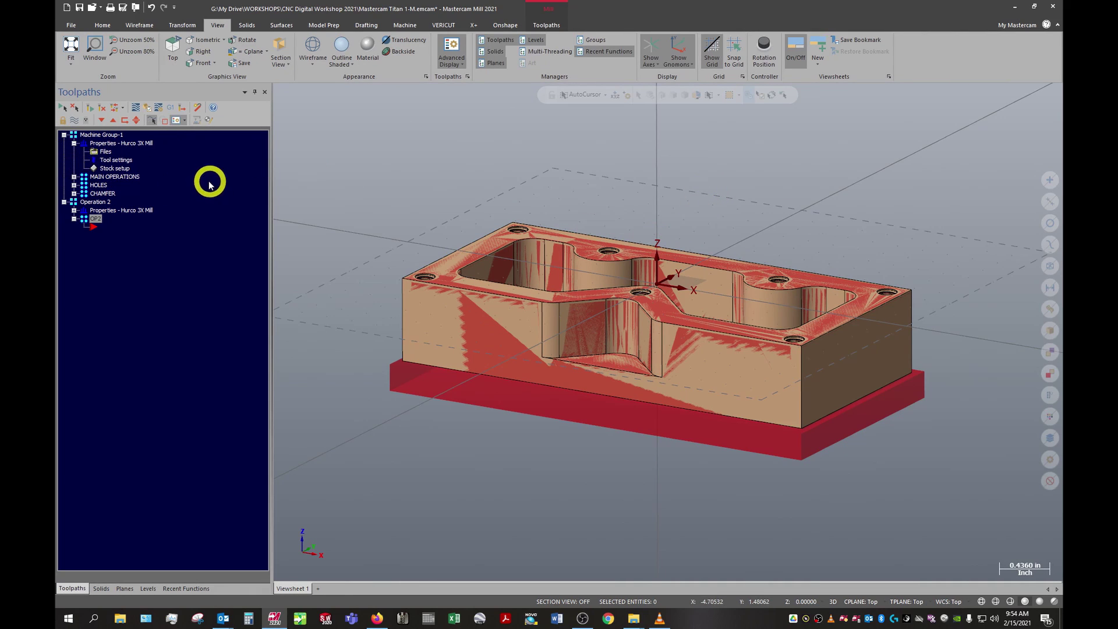
Make Operation 2 the active machine group and turn off the stock display in its stock setup.
click(113, 176)
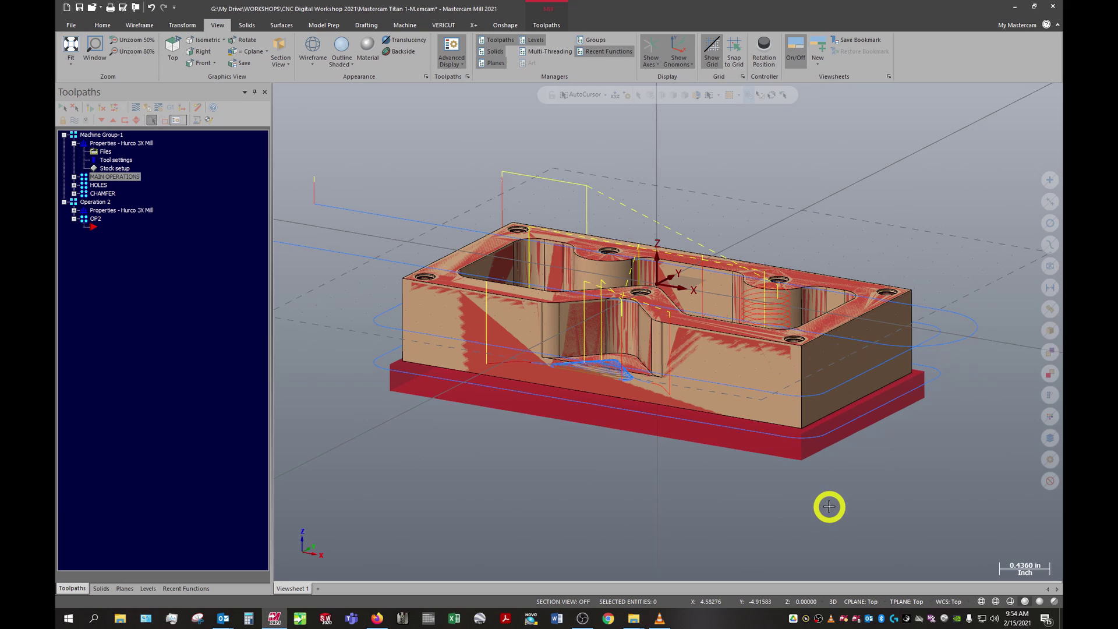
click(99, 202)
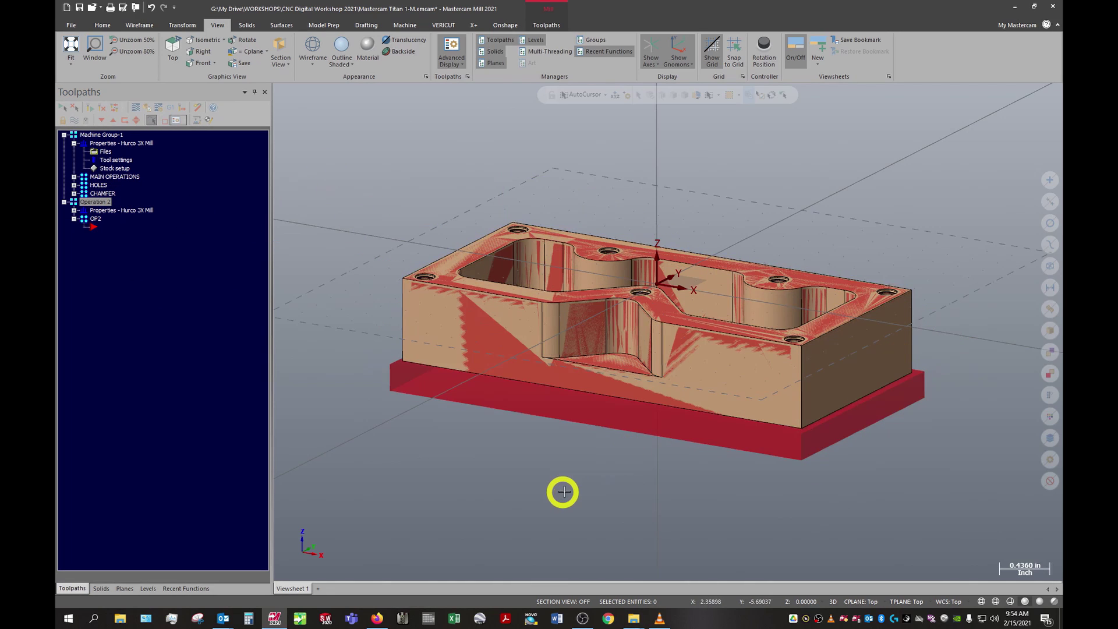
middle_drag(544, 314, 561, 329)
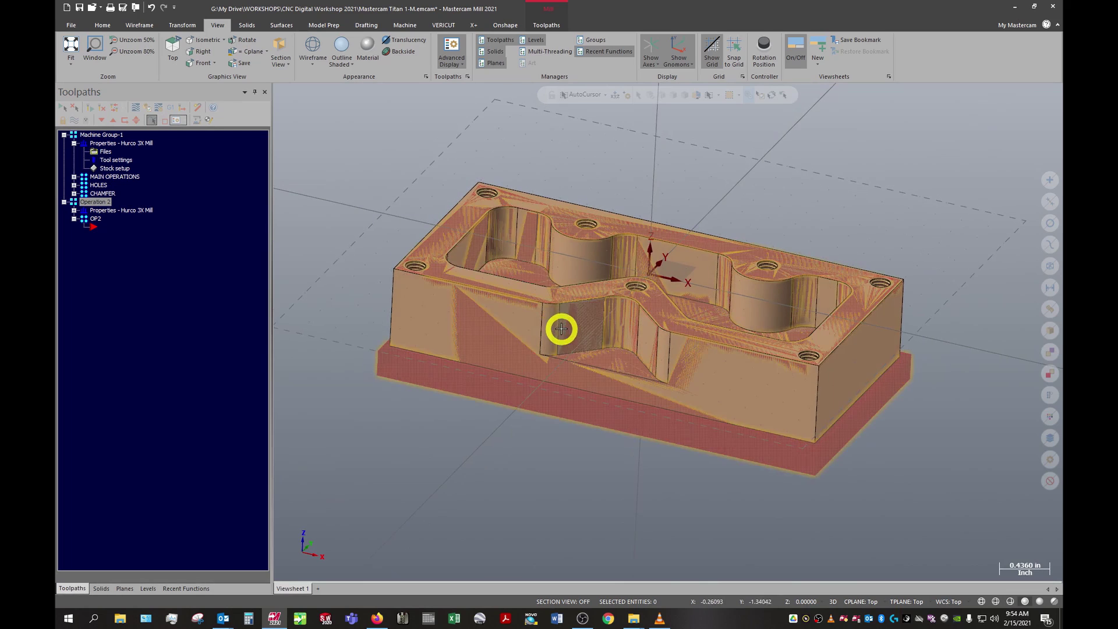
click(74, 211)
click(114, 236)
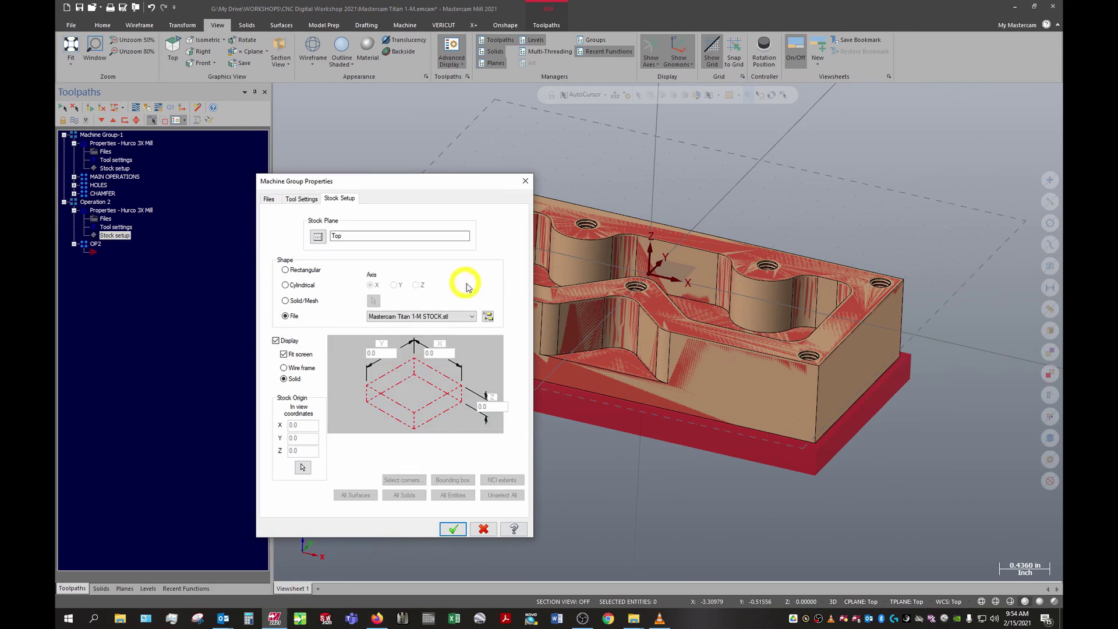
click(277, 341)
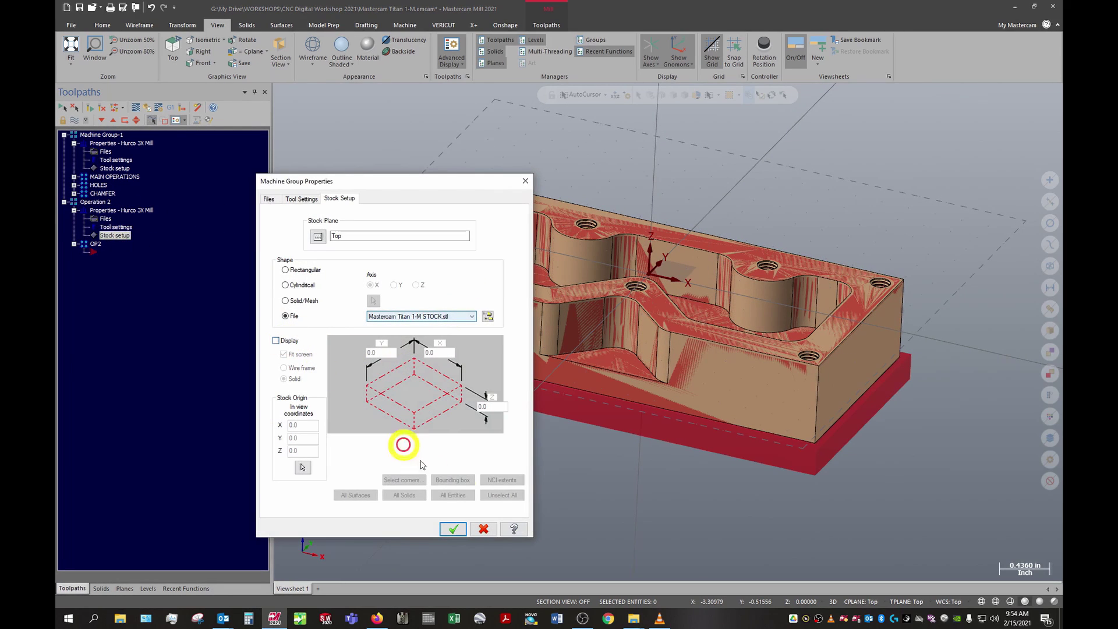
click(458, 529)
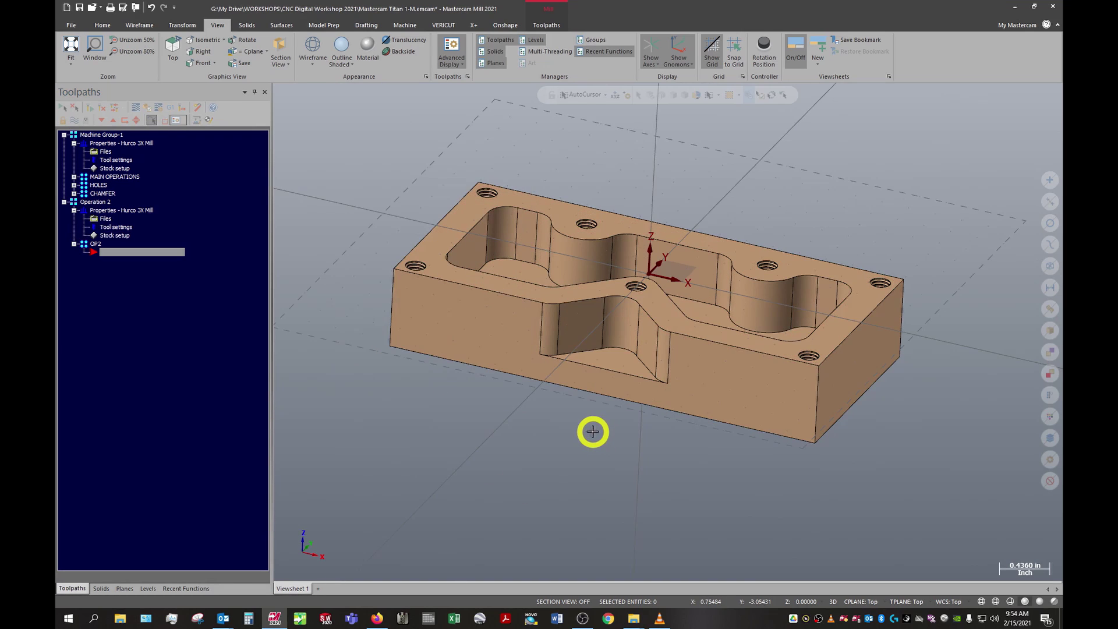
Create a new plane named OP2 Plane, with its origin snapped to the face center of the part's underside and Z pointing outward.
middle_drag(593, 431, 631, 175)
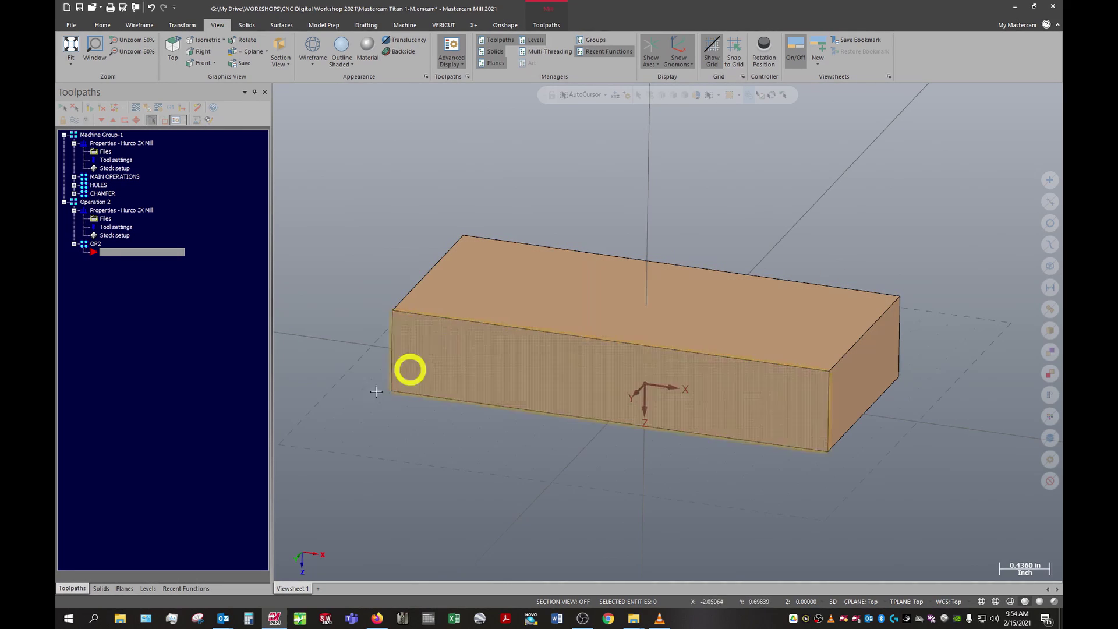
click(298, 556)
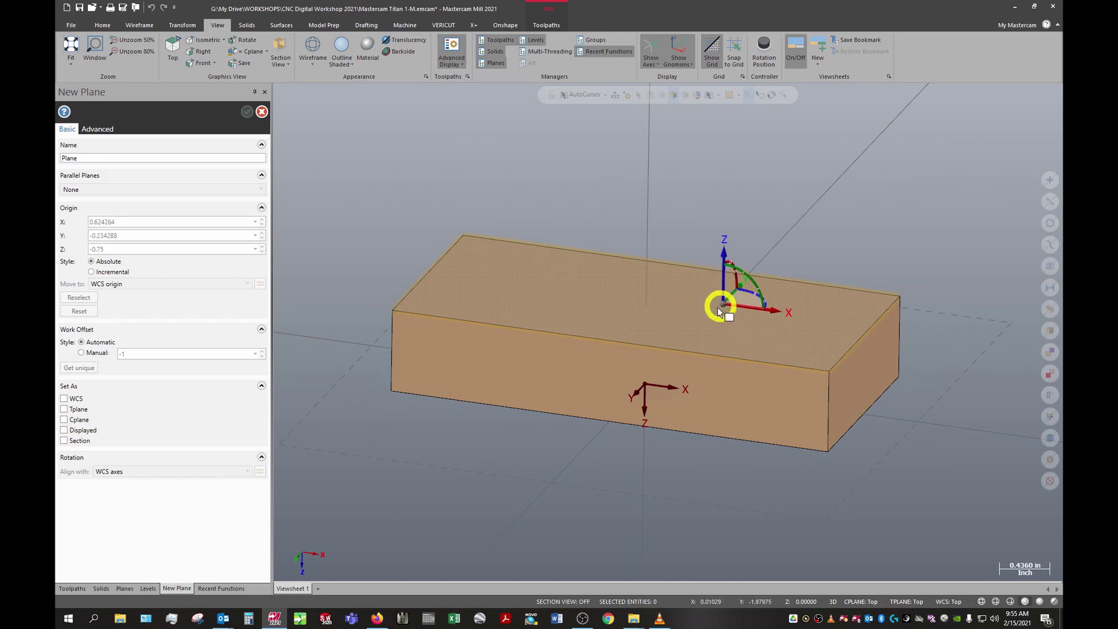
mouse_move(599, 305)
middle_down()
mouse_move(617, 295)
mouse_move(611, 309)
middle_up()
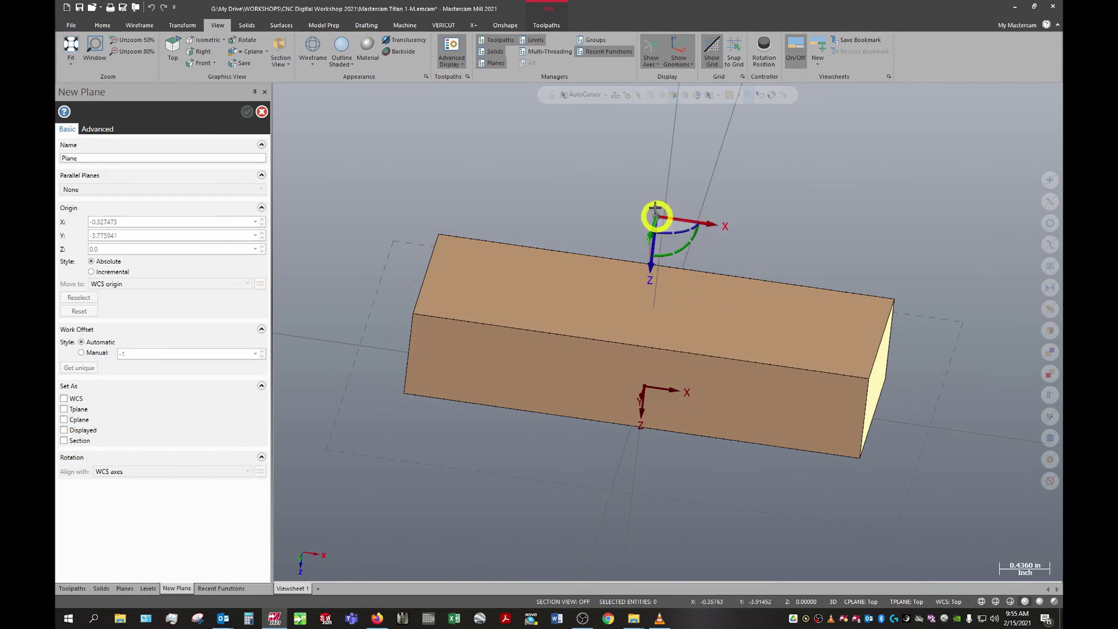
click(608, 95)
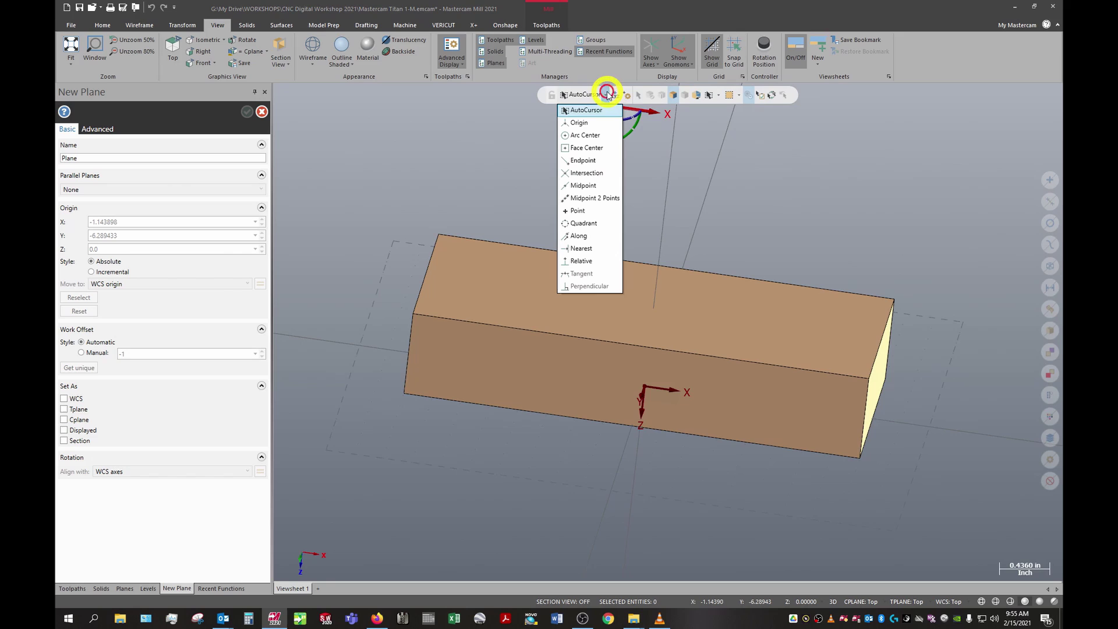
click(599, 147)
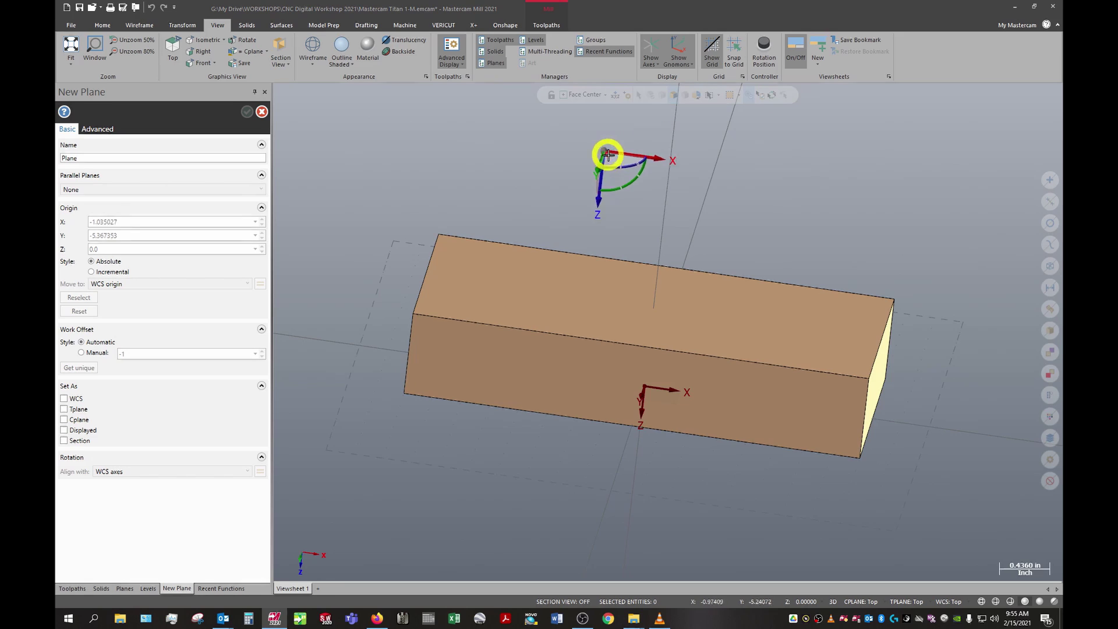
click(655, 313)
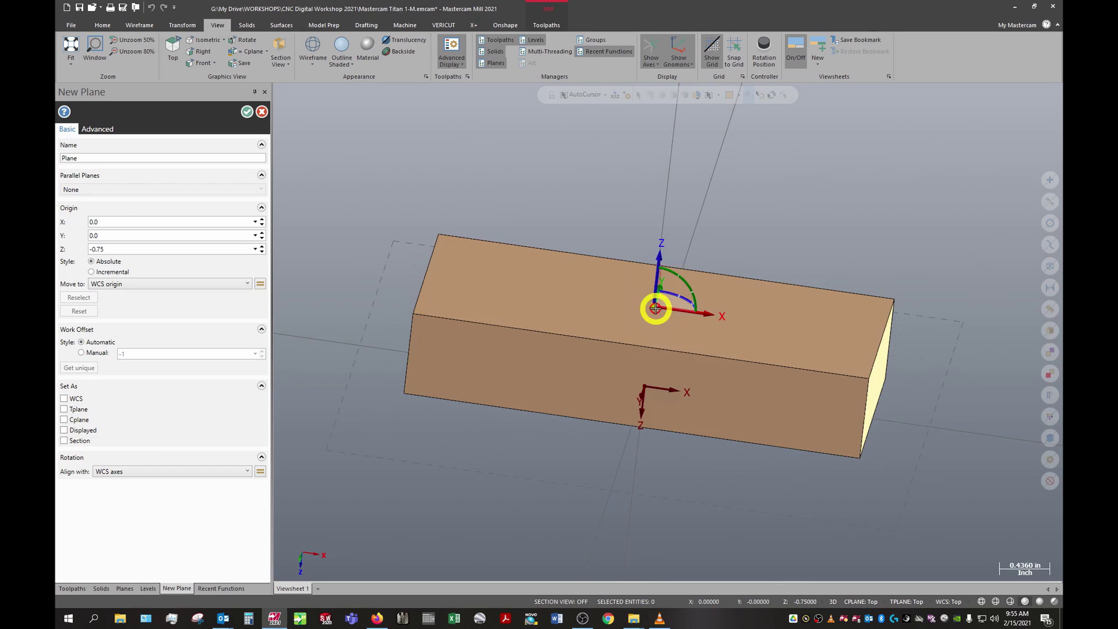
middle_drag(748, 353, 736, 335)
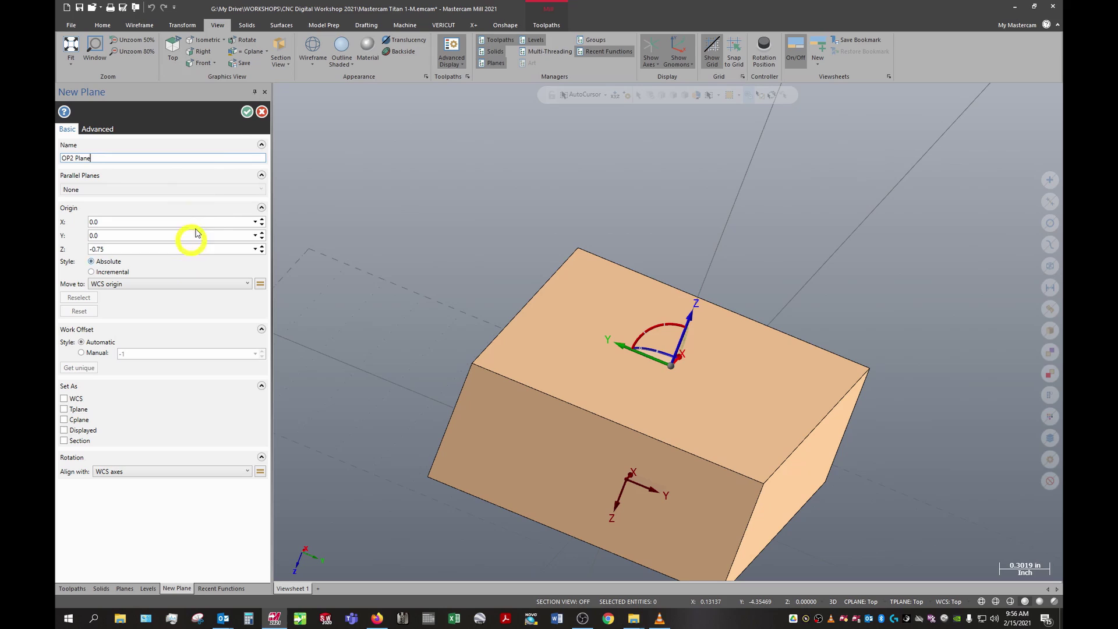
click(250, 111)
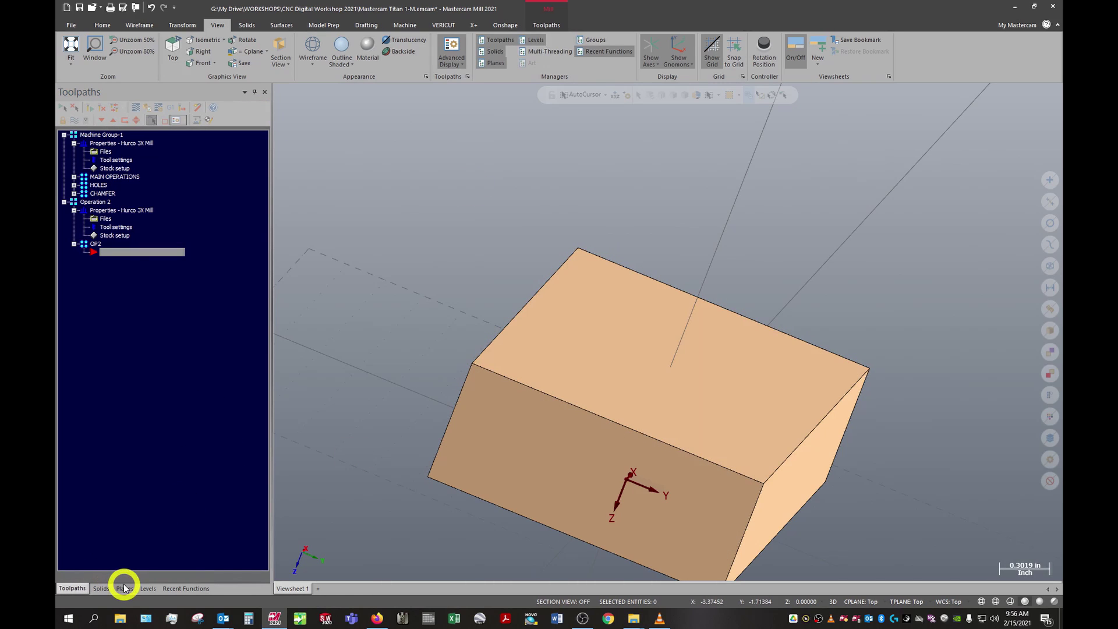
Set OP2 Plane as the WCS, construction plane and tool plane, and check its axis orientation on the part's underside.
click(124, 587)
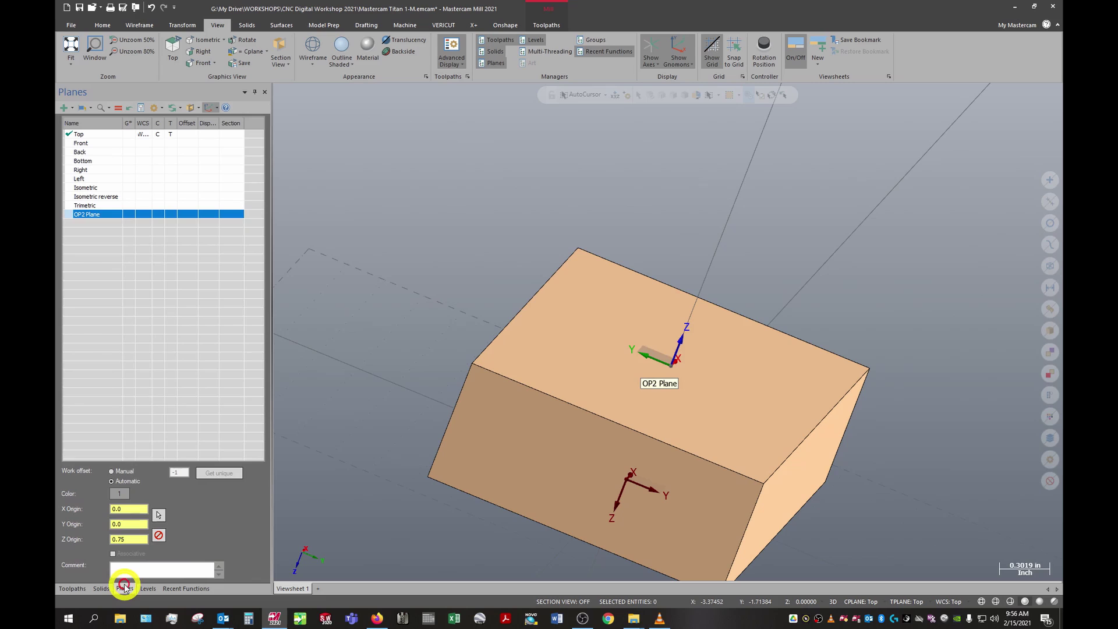
middle_drag(518, 305, 448, 262)
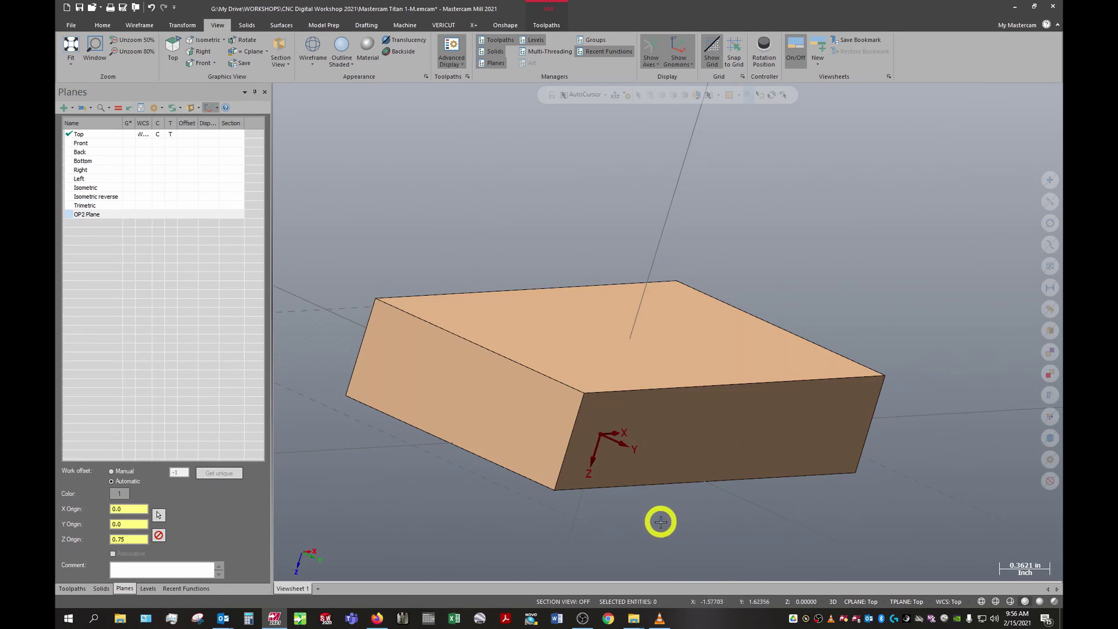
middle_drag(626, 401, 564, 189)
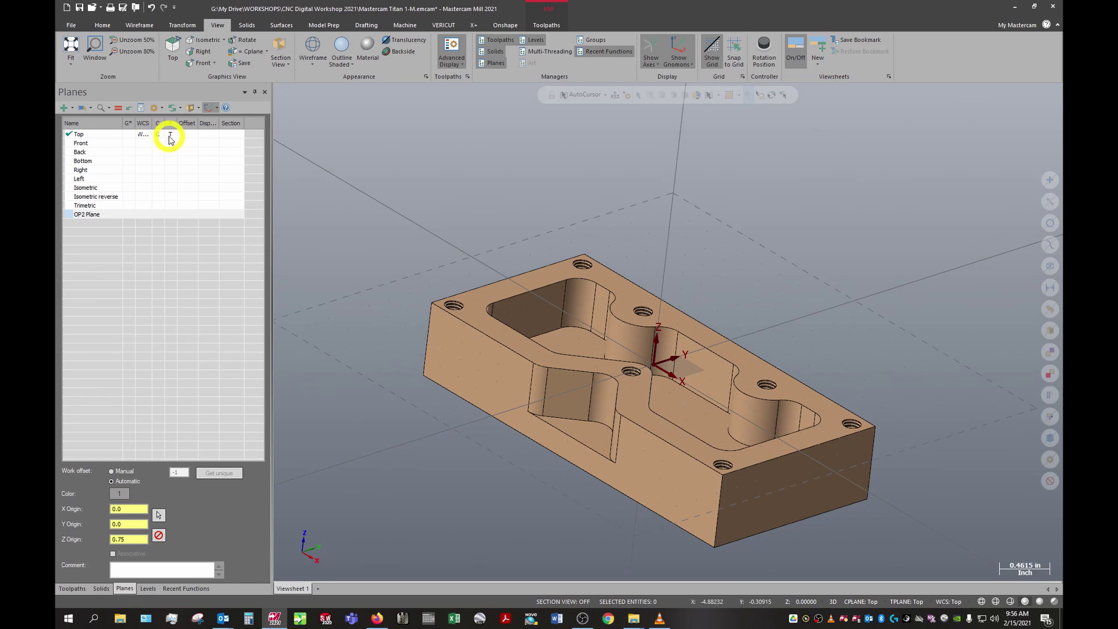
click(90, 135)
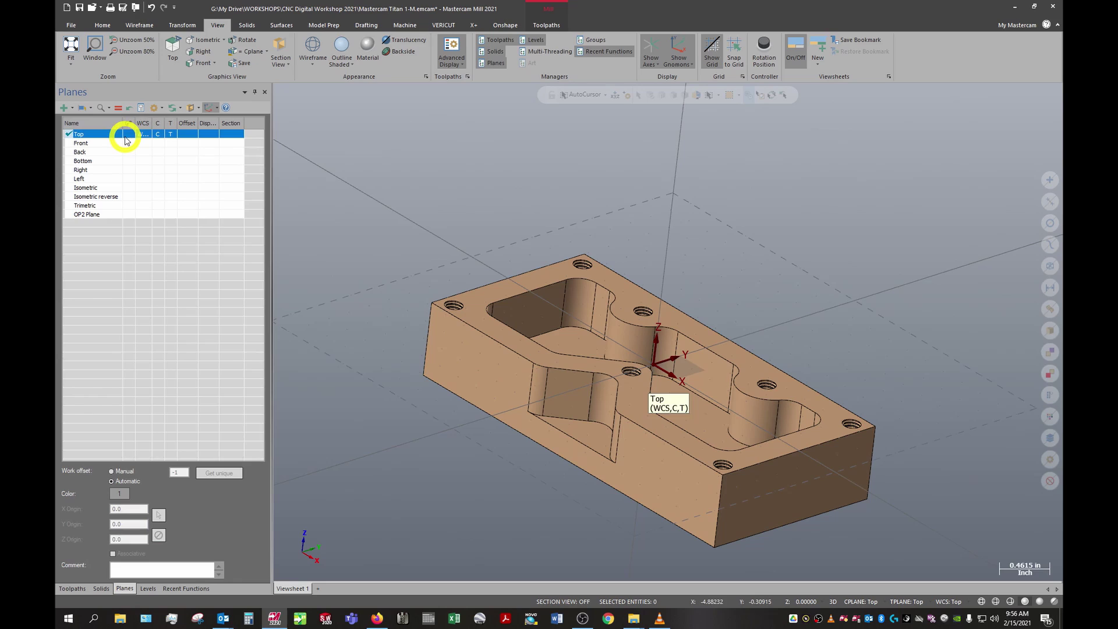
click(87, 215)
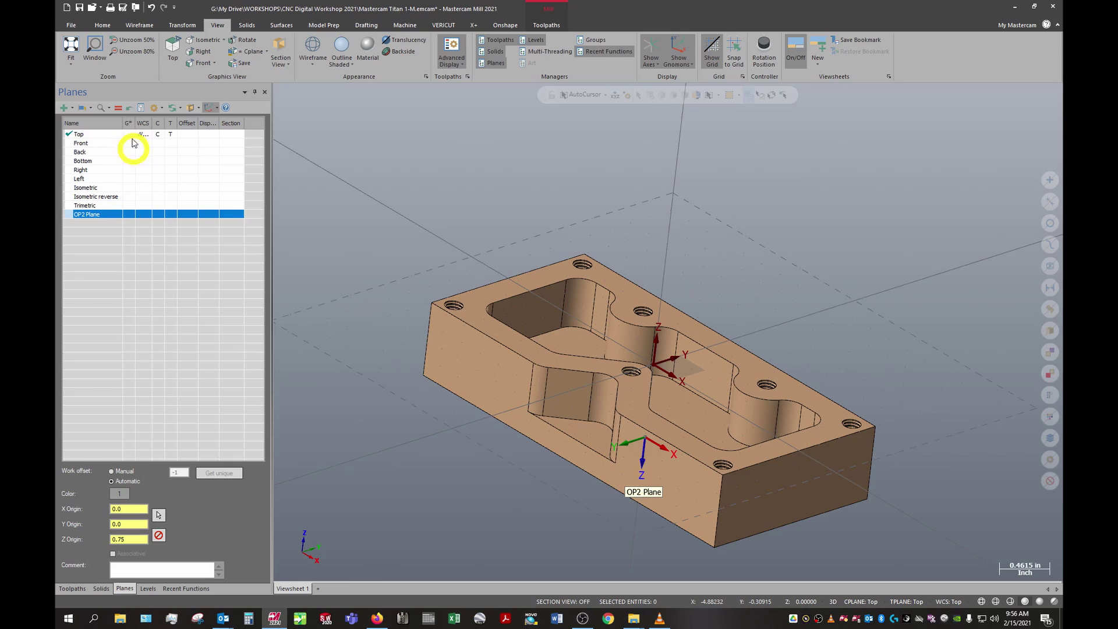
click(119, 108)
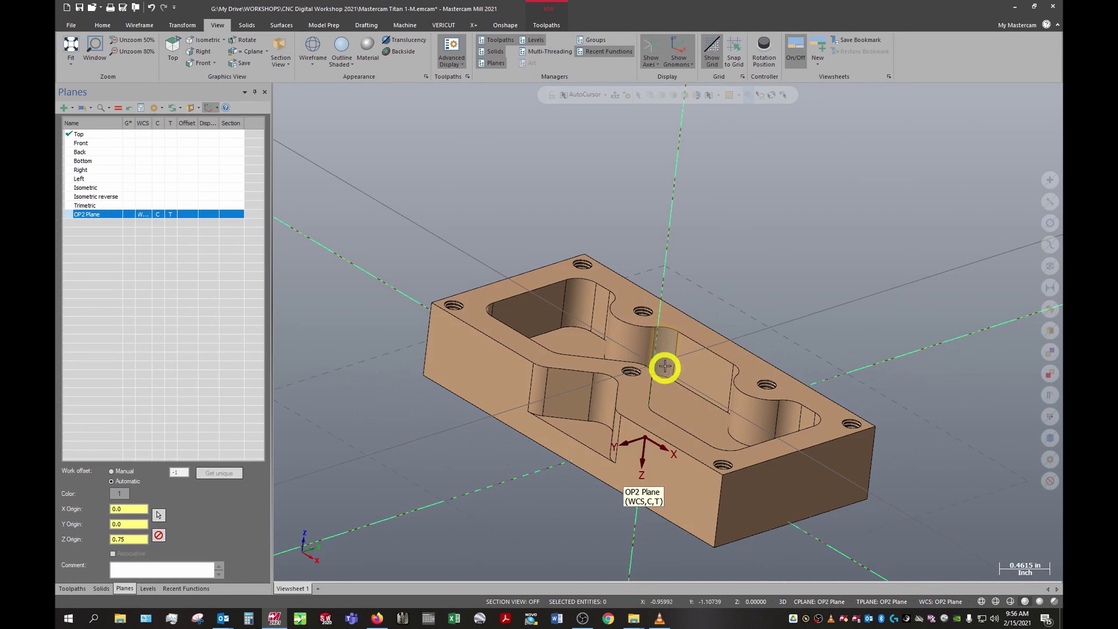
middle_drag(663, 368, 601, 169)
scroll(644, 145, up, 3)
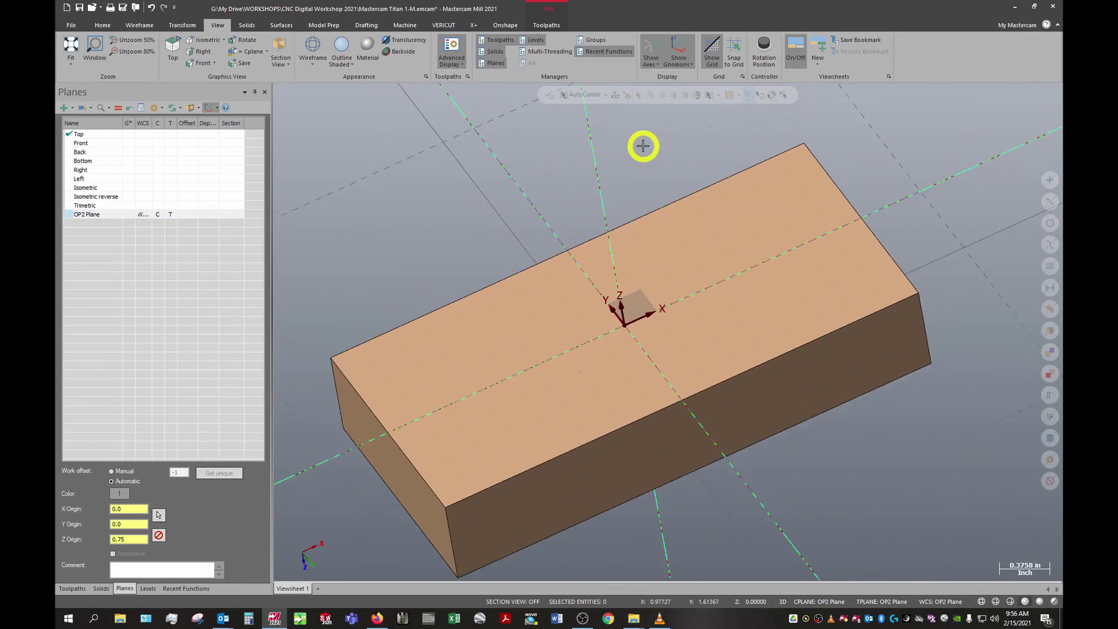
mouse_move(584, 235)
middle_down()
mouse_move(613, 210)
mouse_move(594, 202)
mouse_move(589, 215)
middle_up()
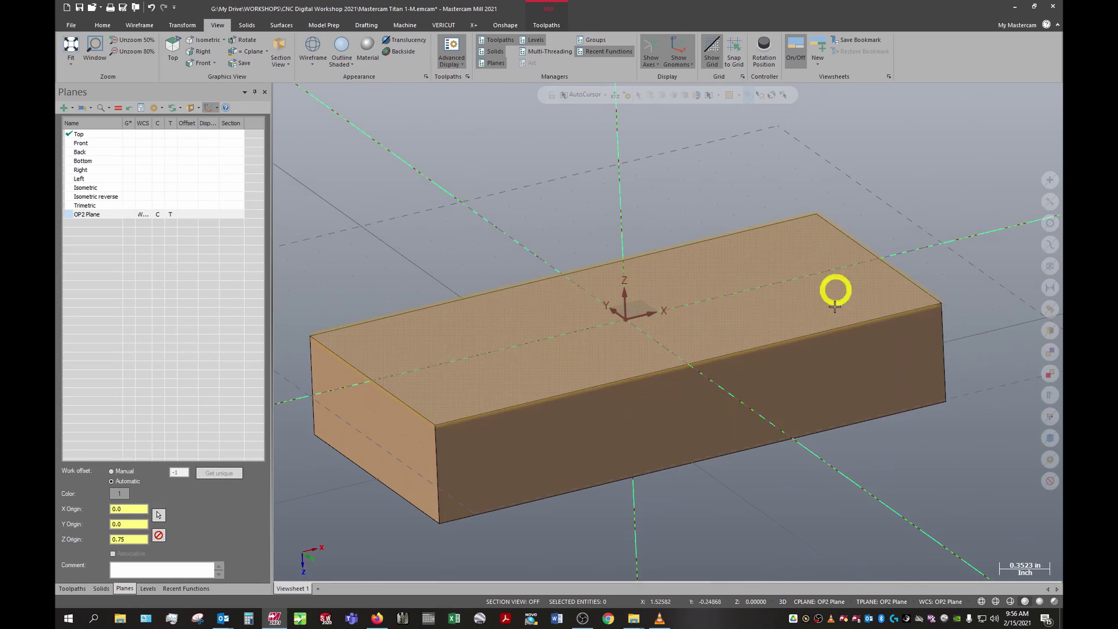
middle_drag(606, 195, 574, 210)
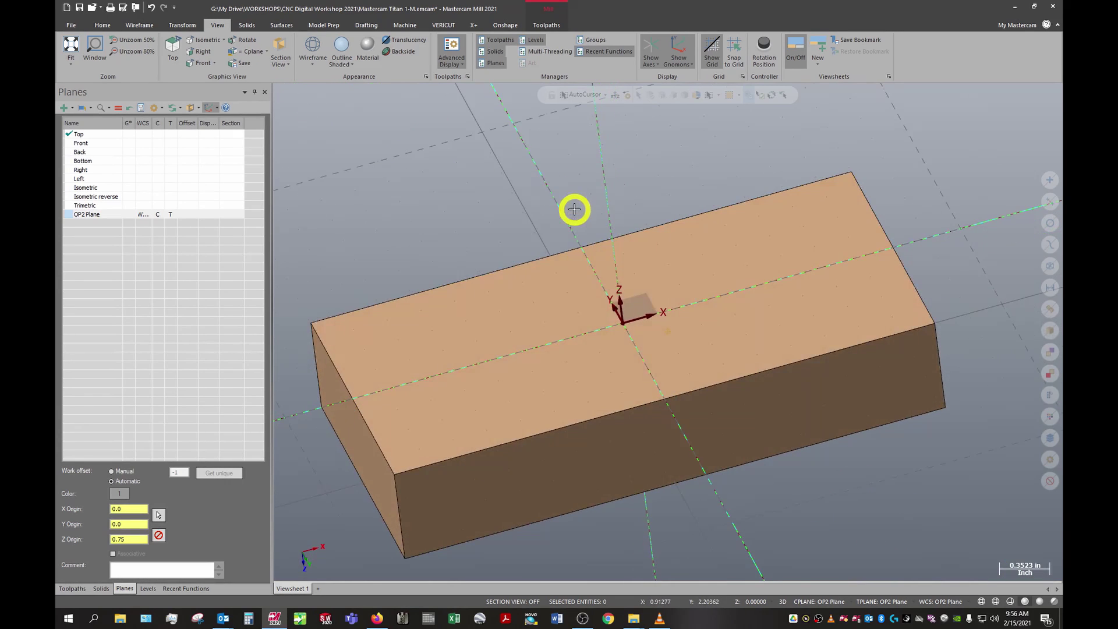
middle_drag(907, 234, 697, 474)
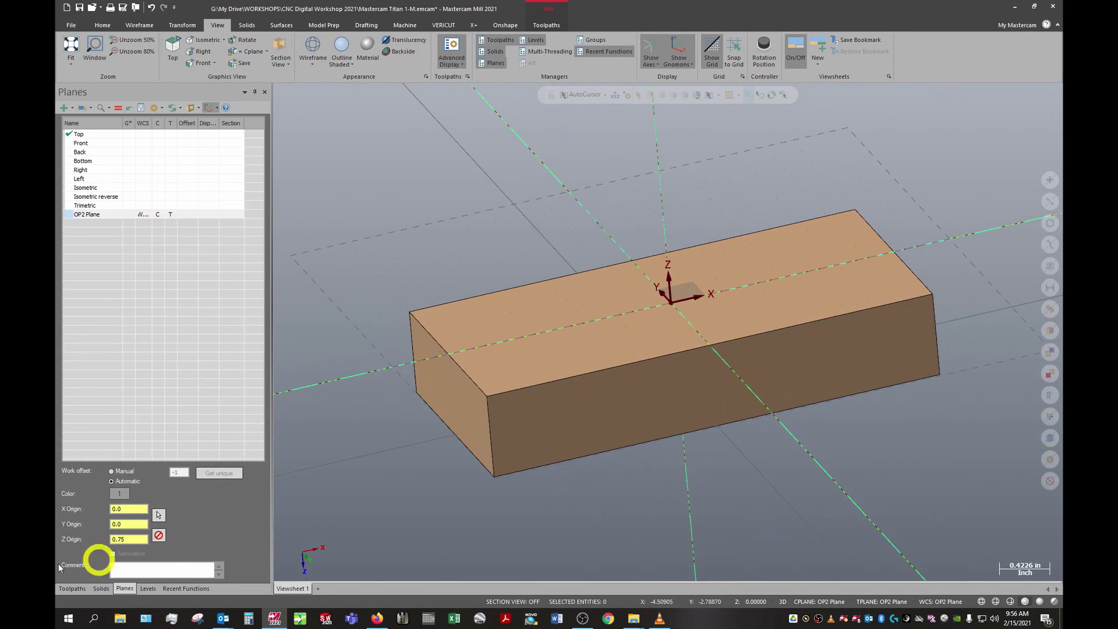
Turn the stock display back on in Operation 2's stock setup and accept the properties.
click(75, 588)
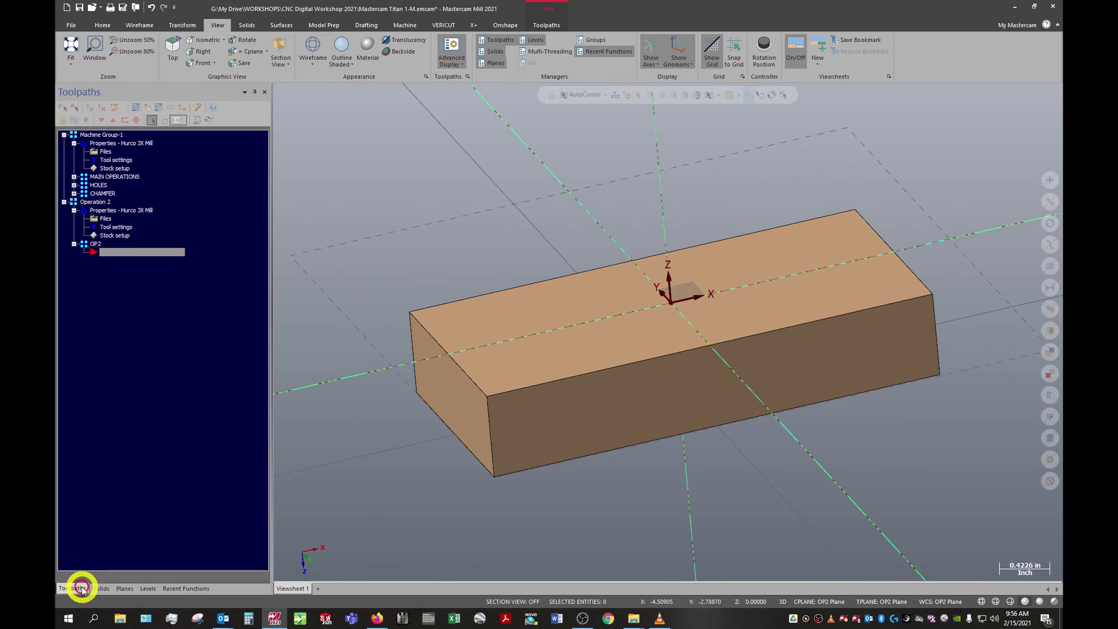
click(115, 236)
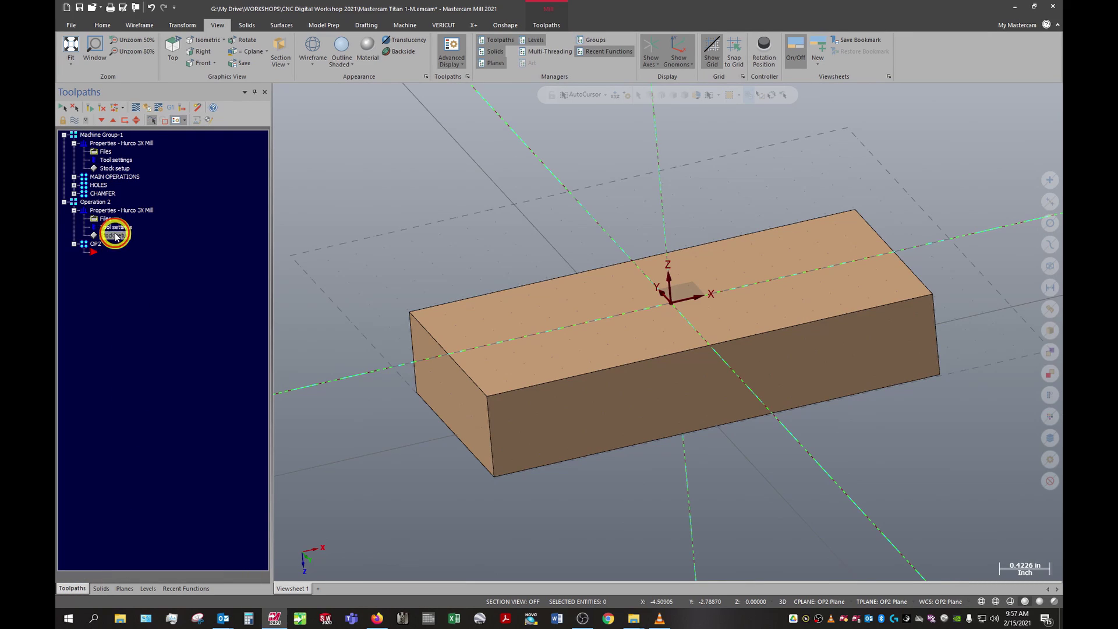
click(285, 346)
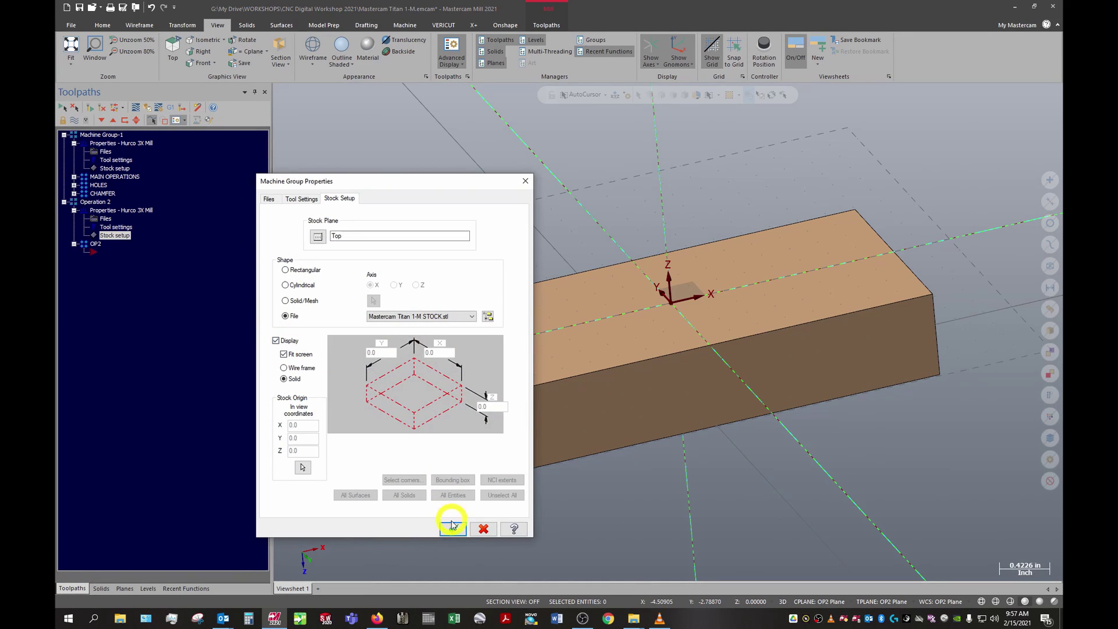
click(454, 528)
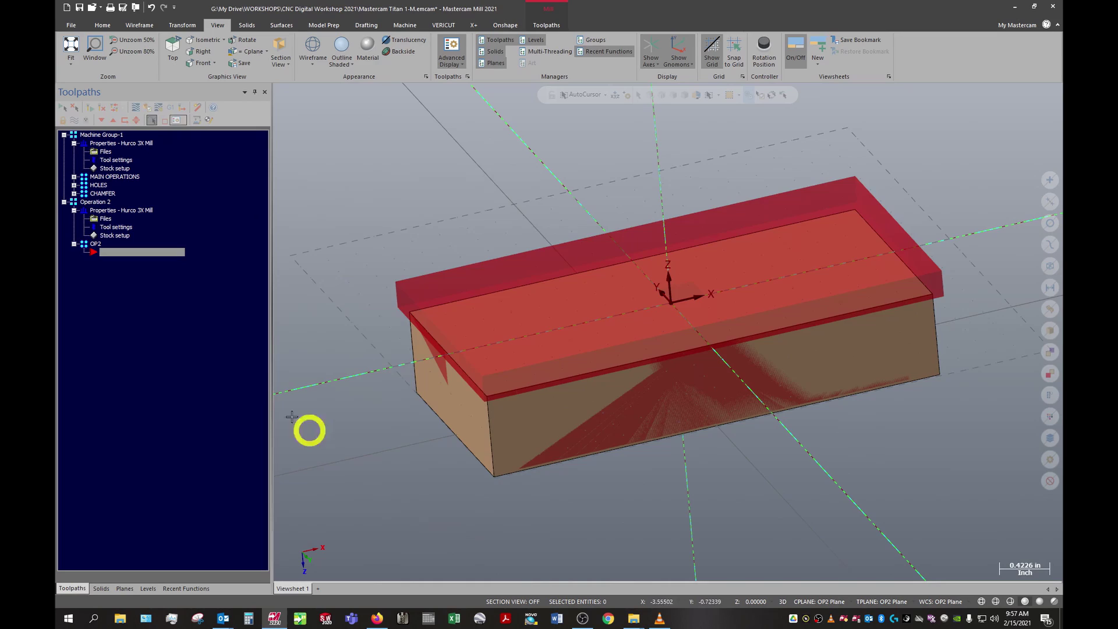
Start a Face toolpath in the OP2 group, accept the NC name, and chain the edge loop of the part's upward-facing underside.
middle_drag(428, 311, 350, 370)
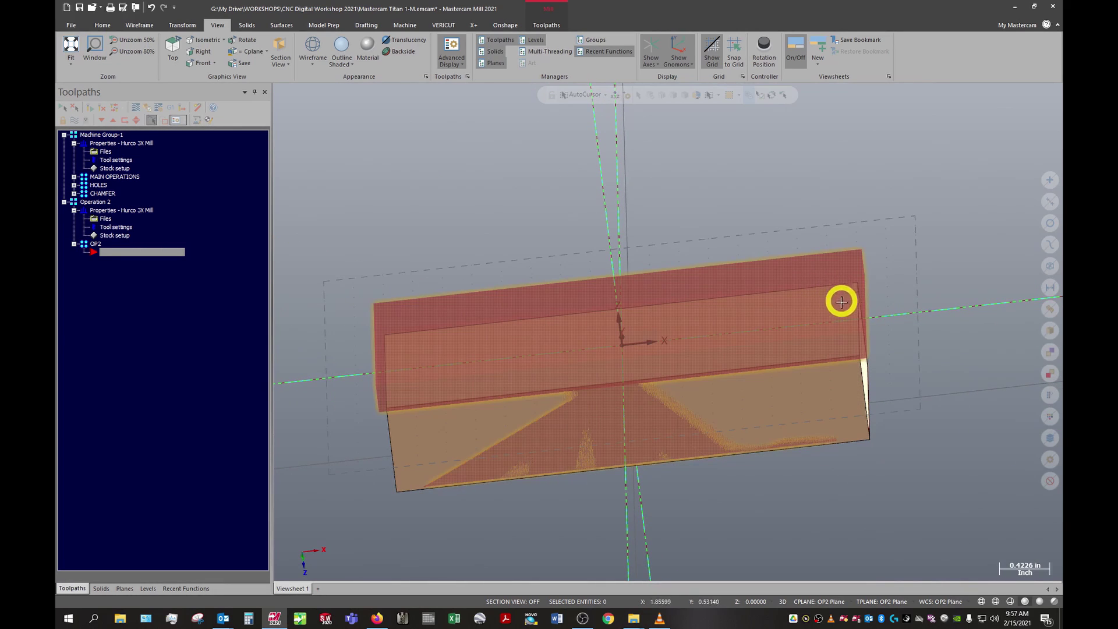
middle_drag(494, 287, 731, 229)
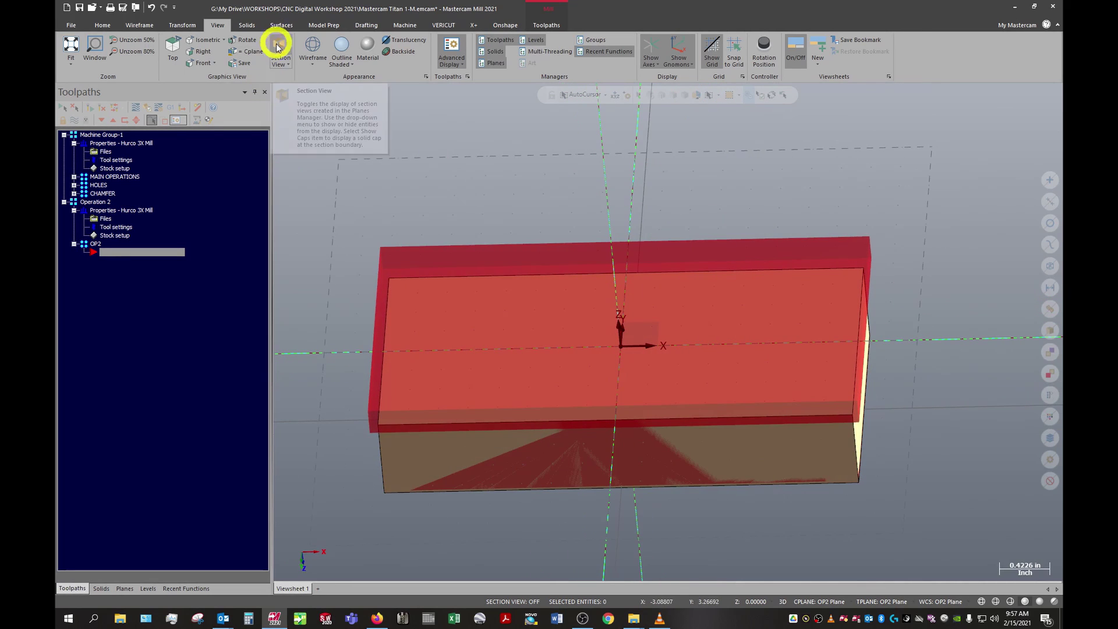
scroll(277, 47, down, 1)
scroll(278, 51, down, 8)
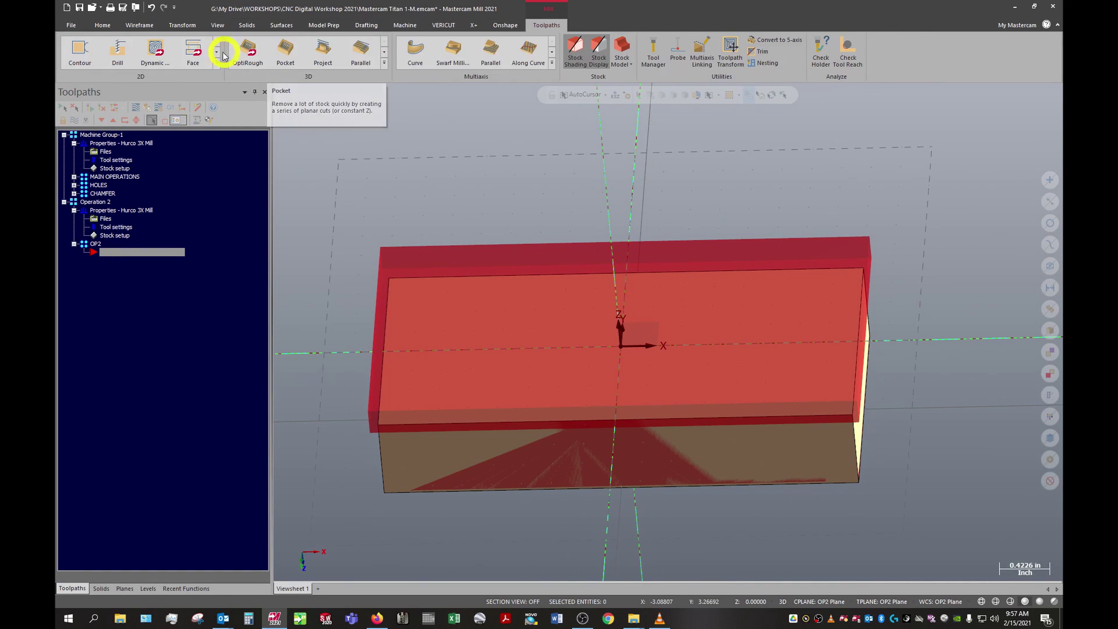
click(203, 68)
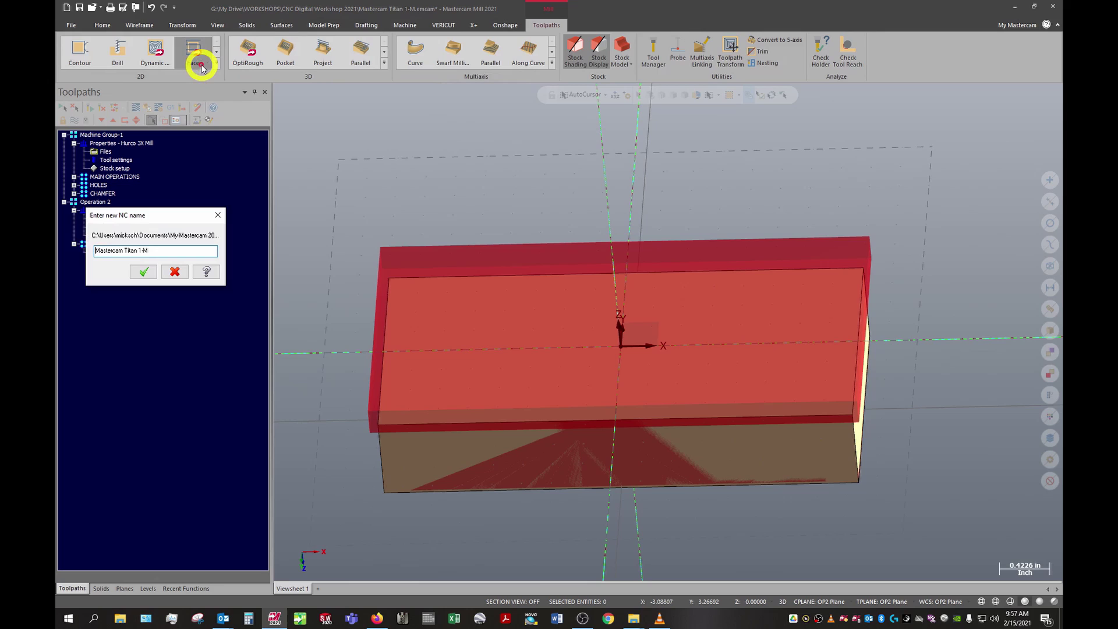
click(142, 272)
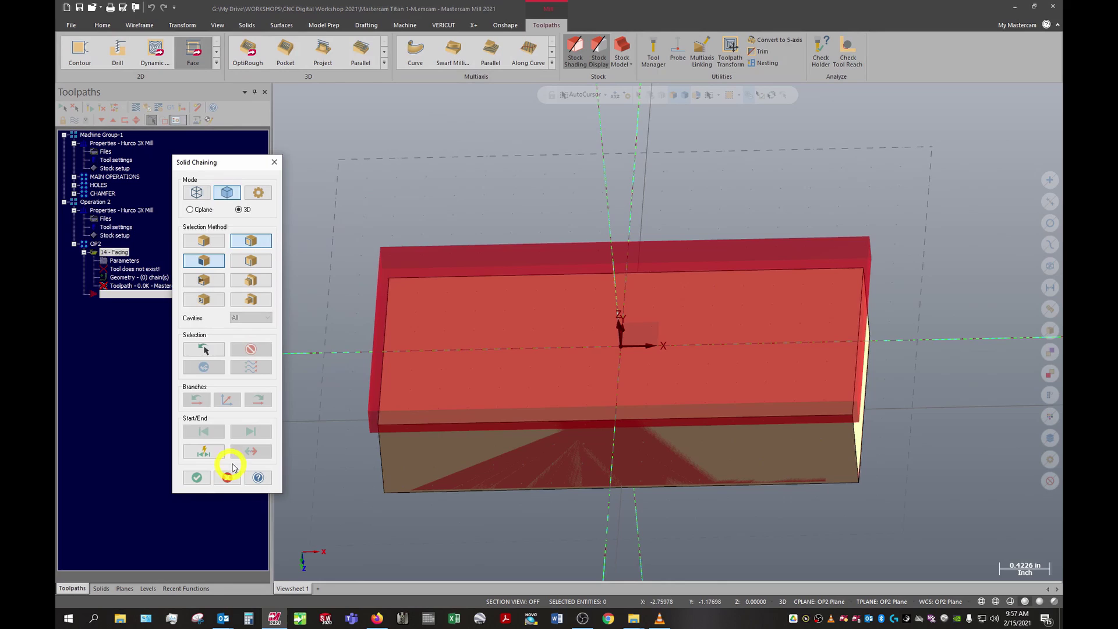
click(389, 317)
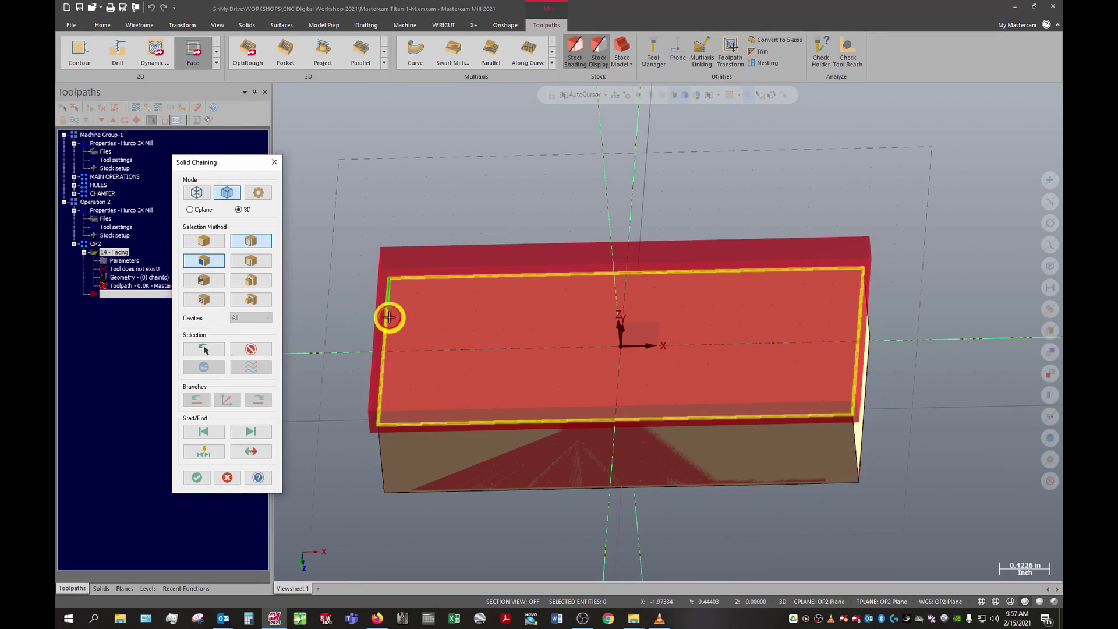
click(192, 478)
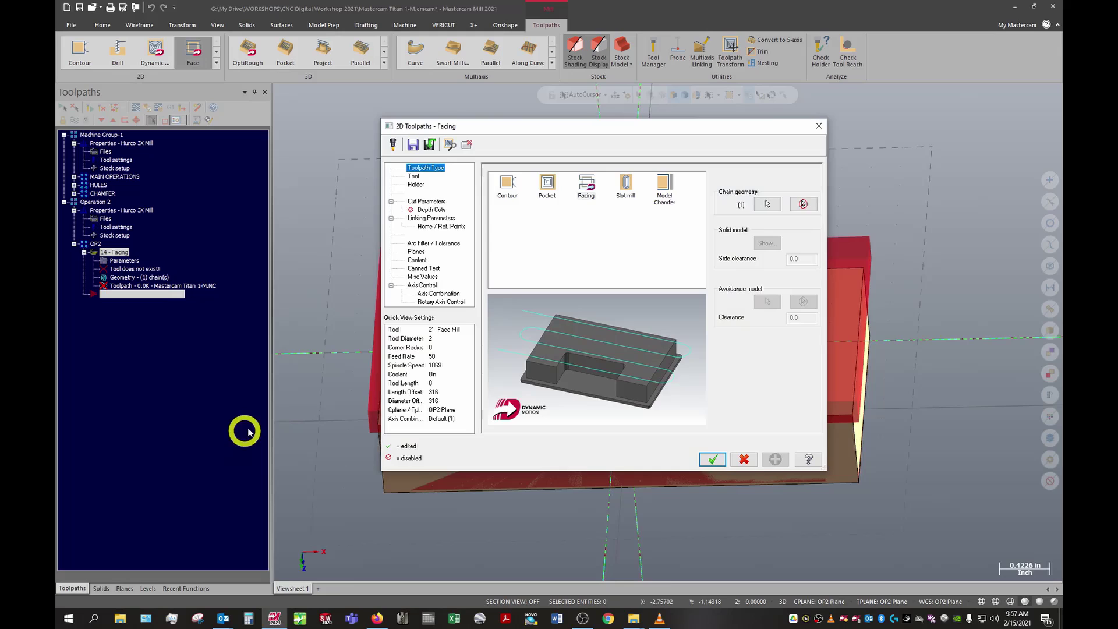
Load the mill_inch tool library for choosing the facing operation's tool.
drag(500, 132, 471, 188)
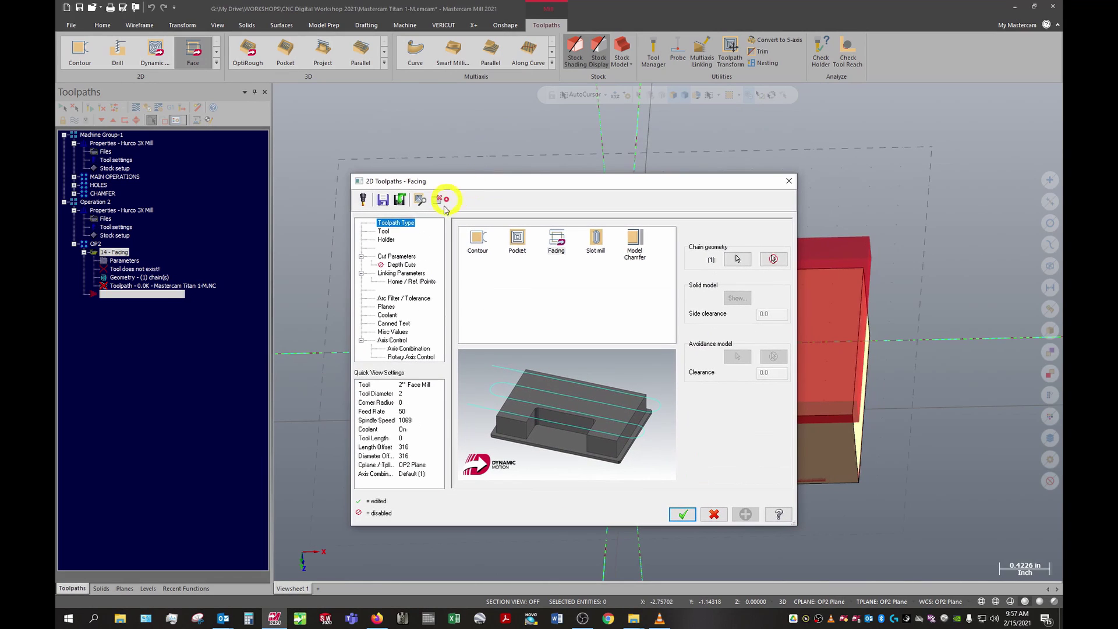
click(384, 231)
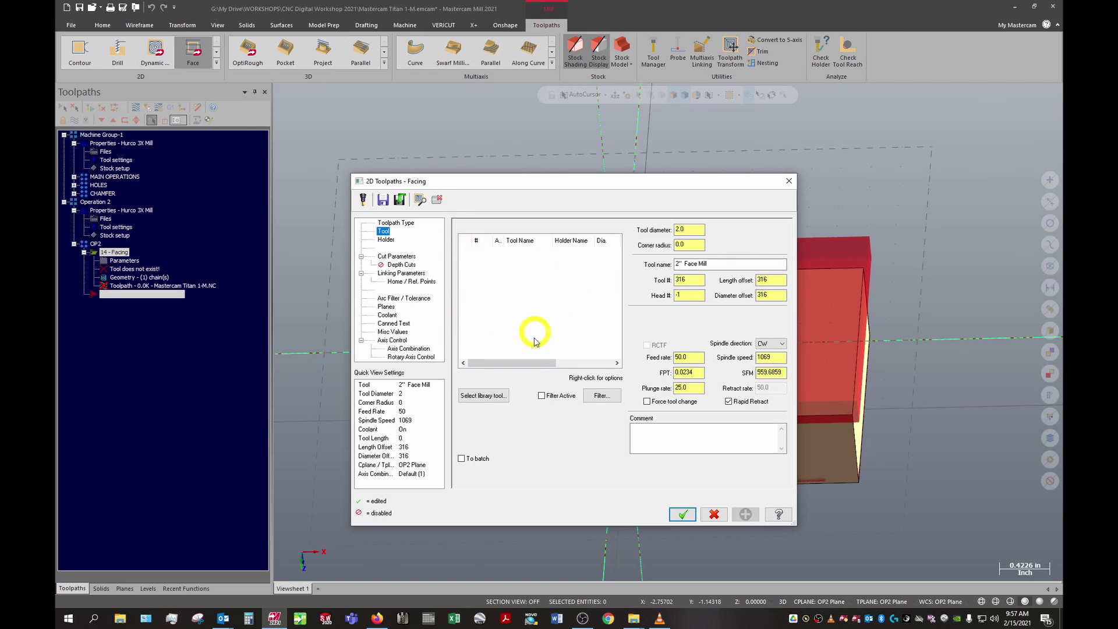
click(490, 395)
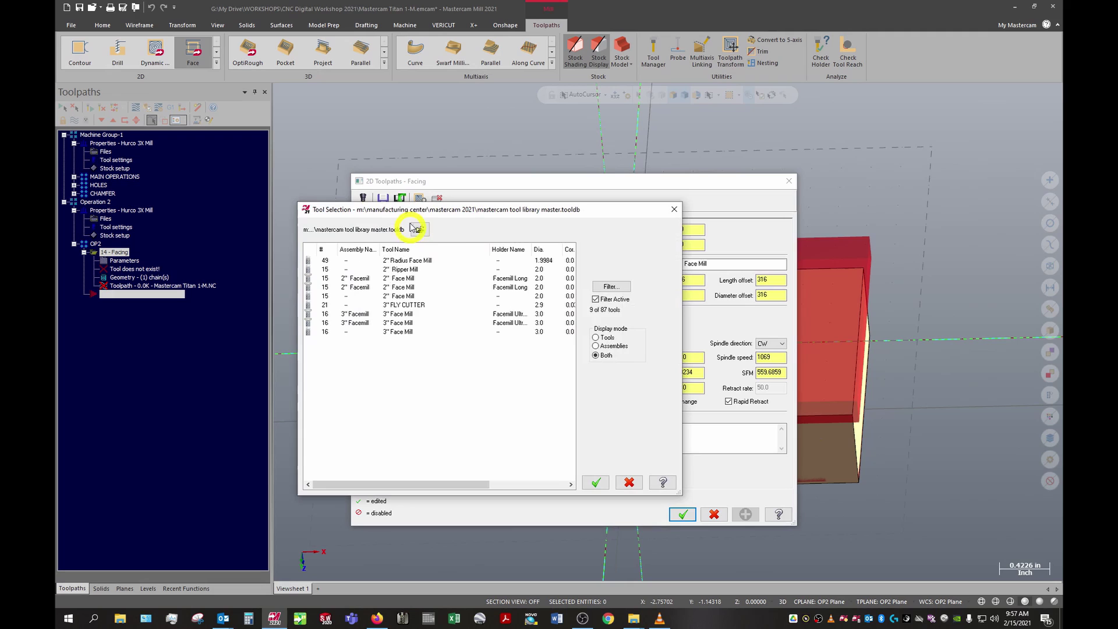
click(421, 227)
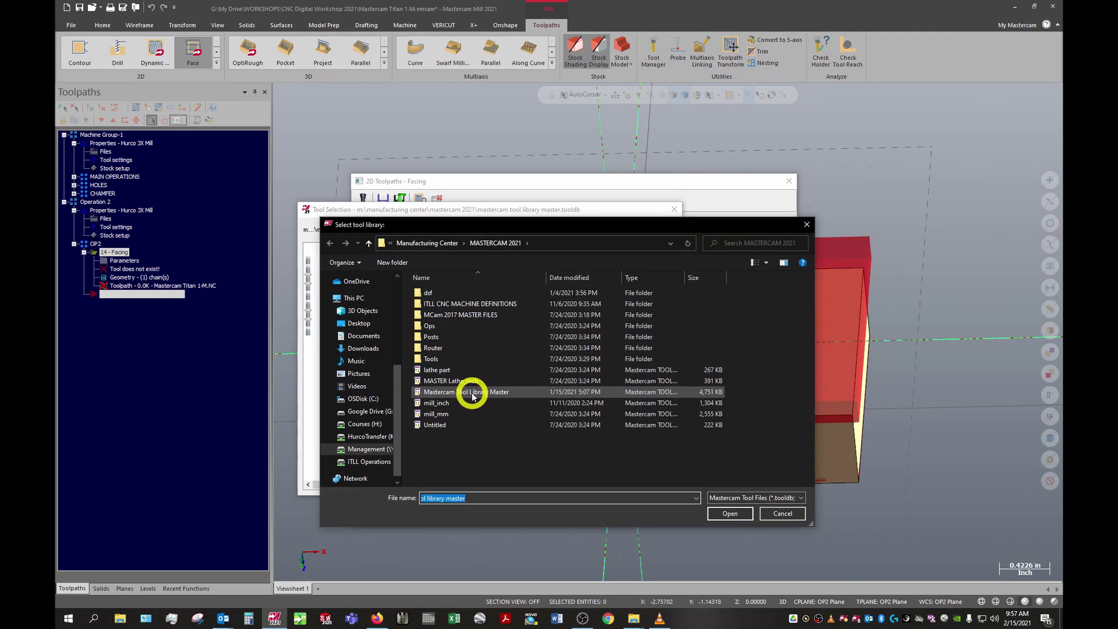
double_click(468, 404)
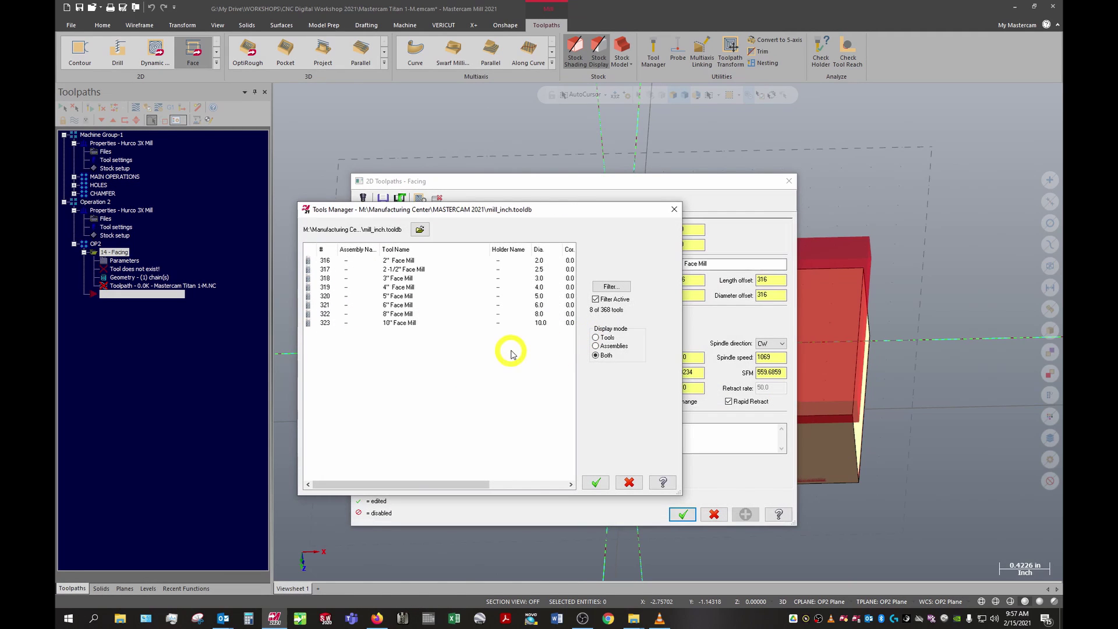
Filter the library to face mills, choose the 2" Face Mill, and comment the operation FACE TO FINAL HEIGHT.
click(618, 286)
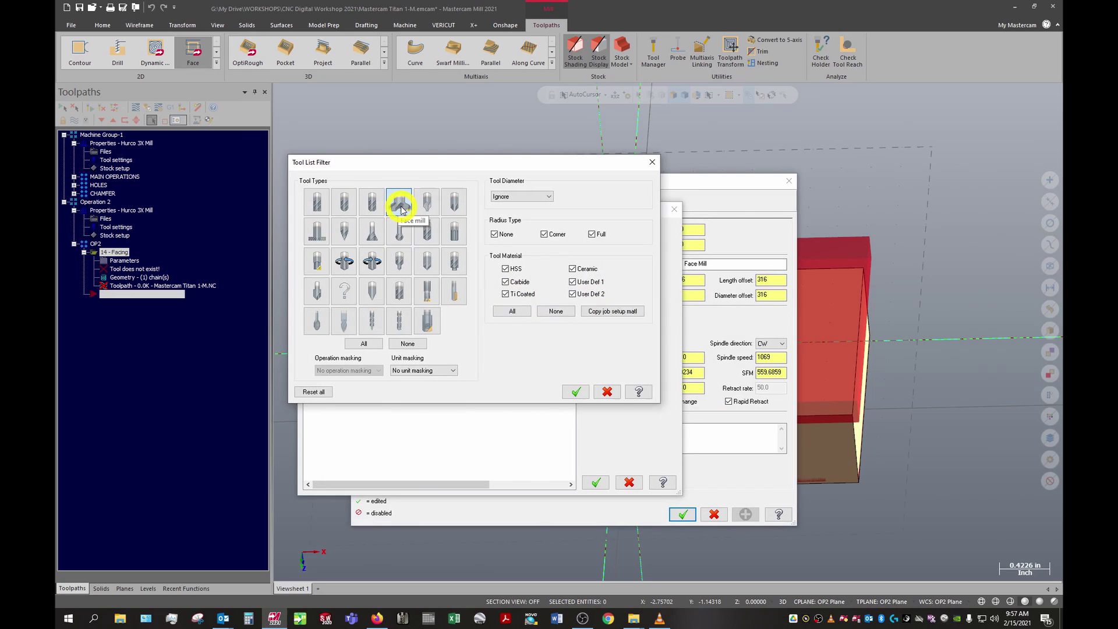
click(572, 393)
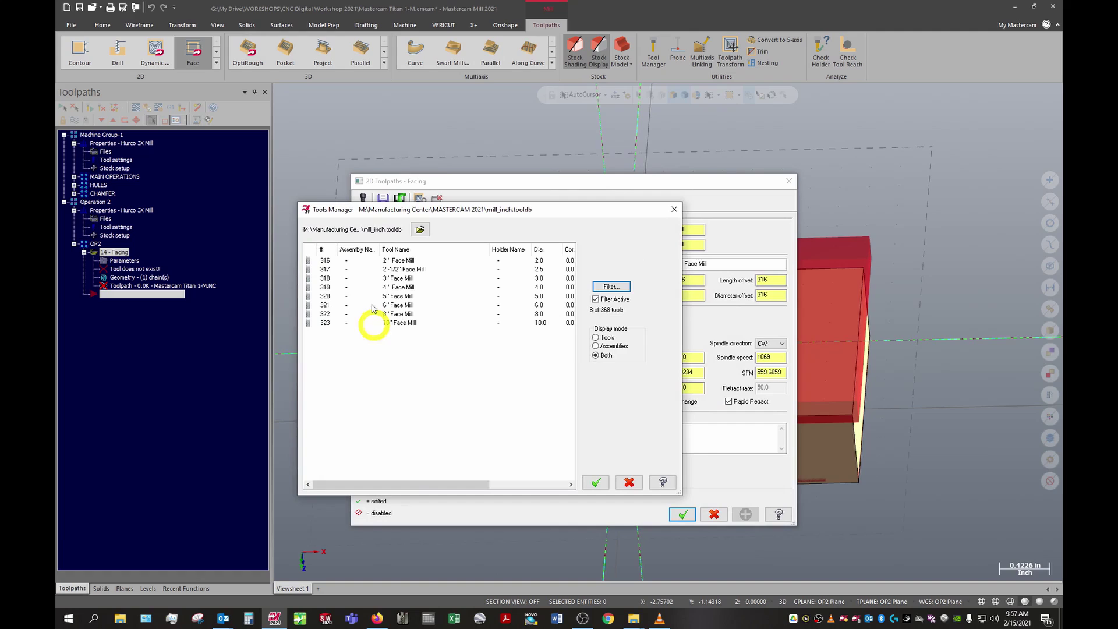
click(398, 263)
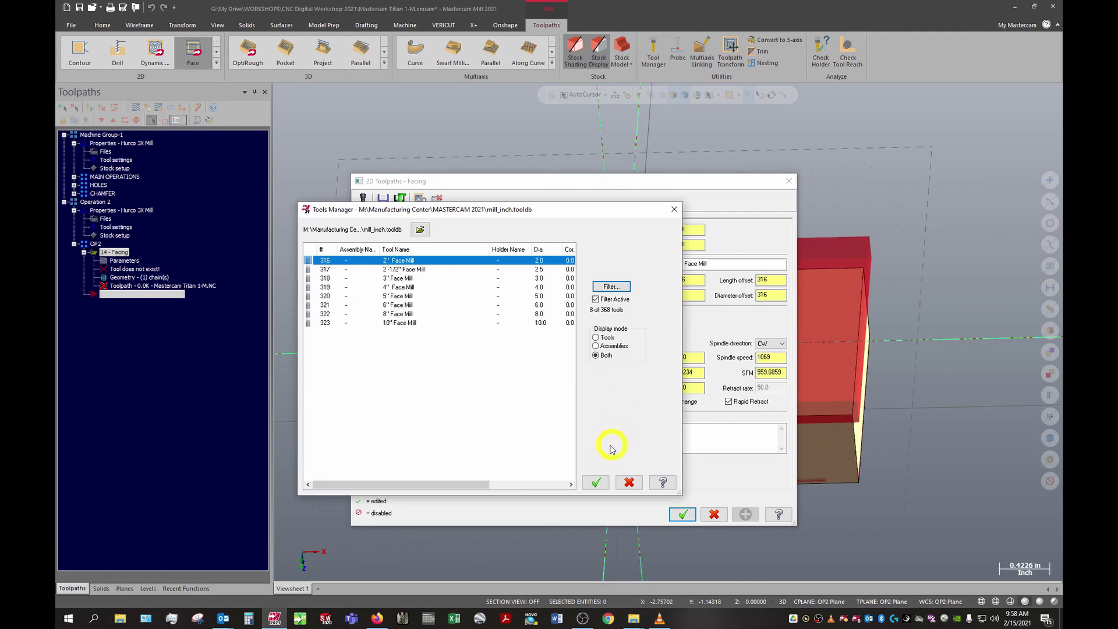
click(600, 482)
click(670, 434)
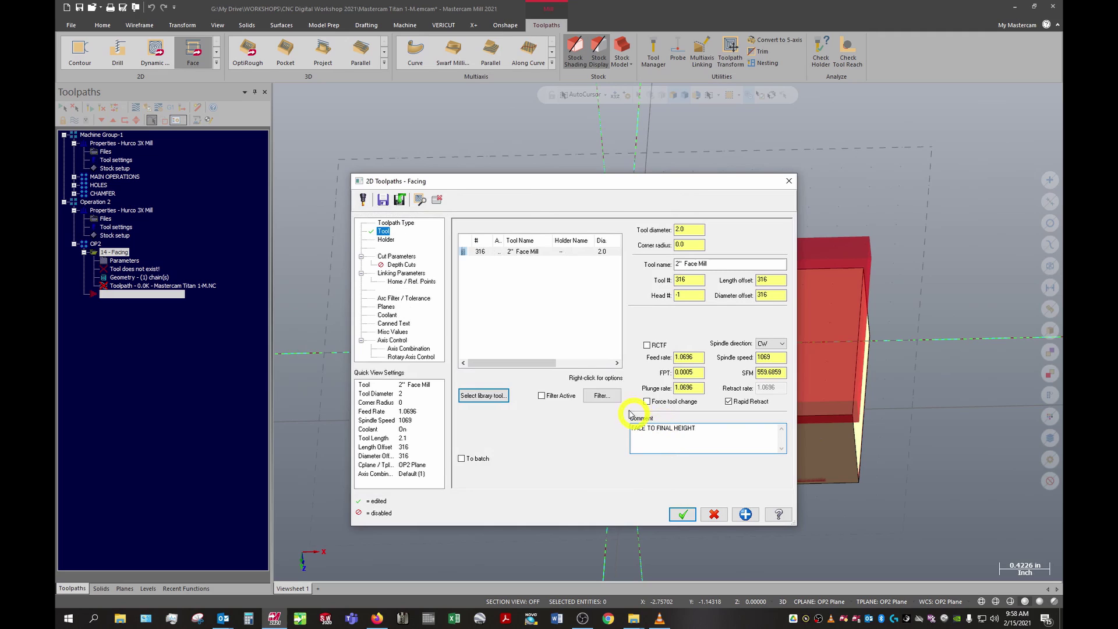
Keep the Zigzag style, High speed loops between cuts, and 0.0 stock on floors in the facing cut parameters.
click(410, 257)
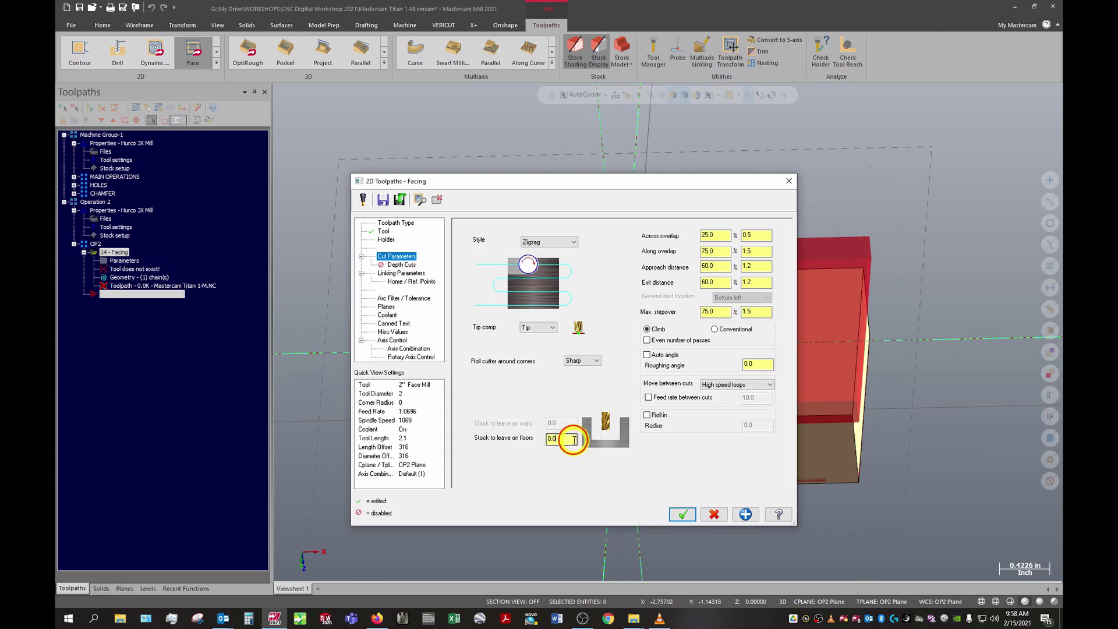
drag(574, 440, 523, 436)
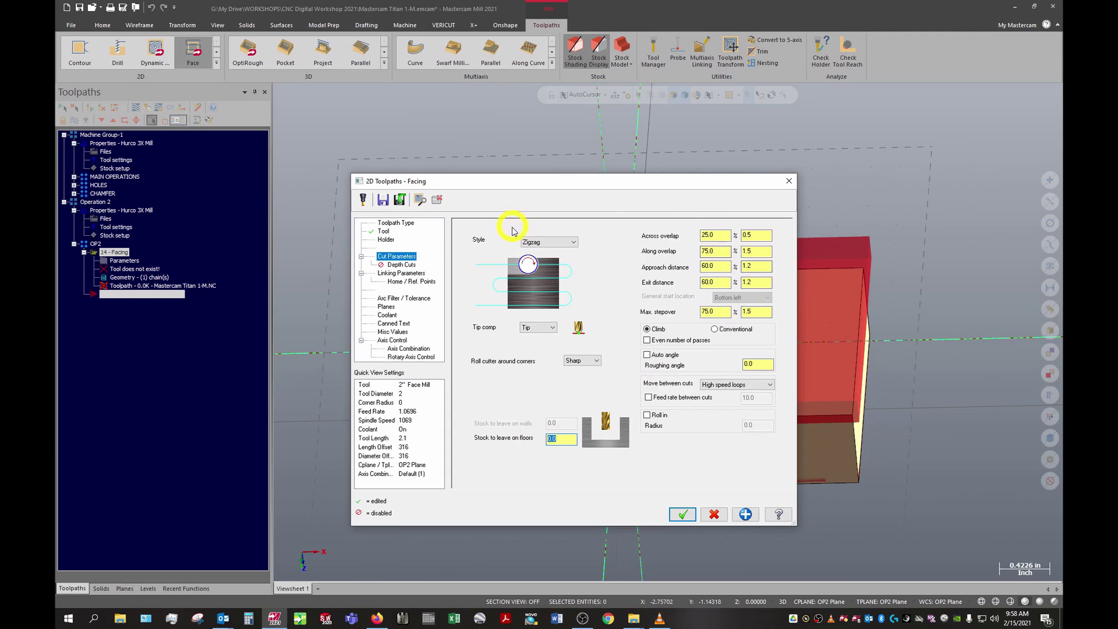
click(567, 244)
click(568, 250)
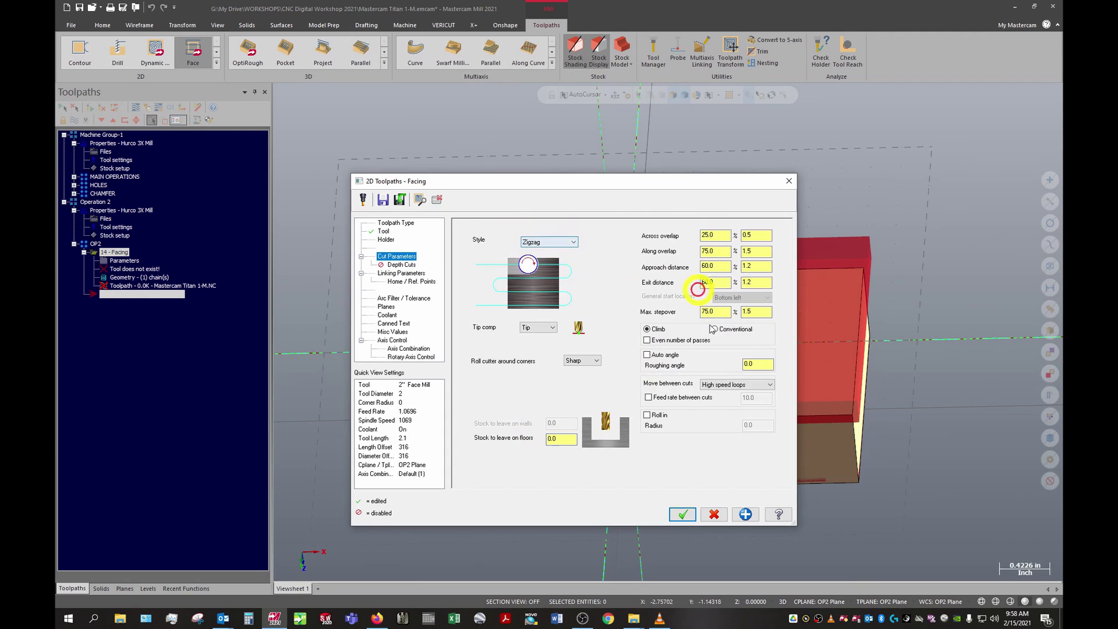
click(724, 385)
click(726, 394)
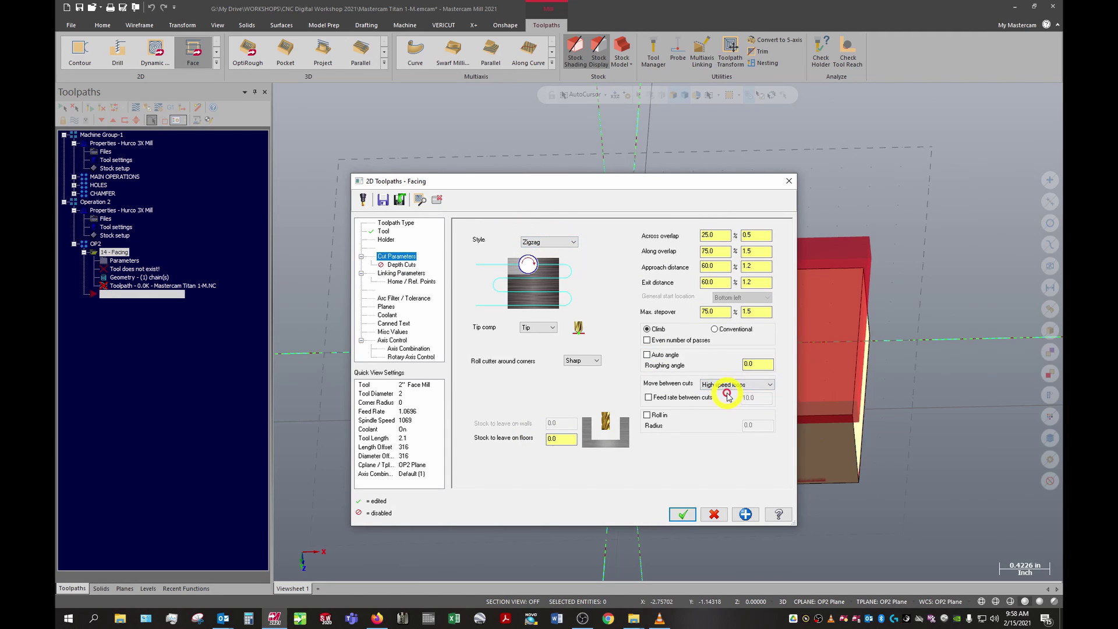
Enable depth cuts for the facing operation with a maximum rough step of 0.1.
click(407, 265)
drag(559, 182, 368, 135)
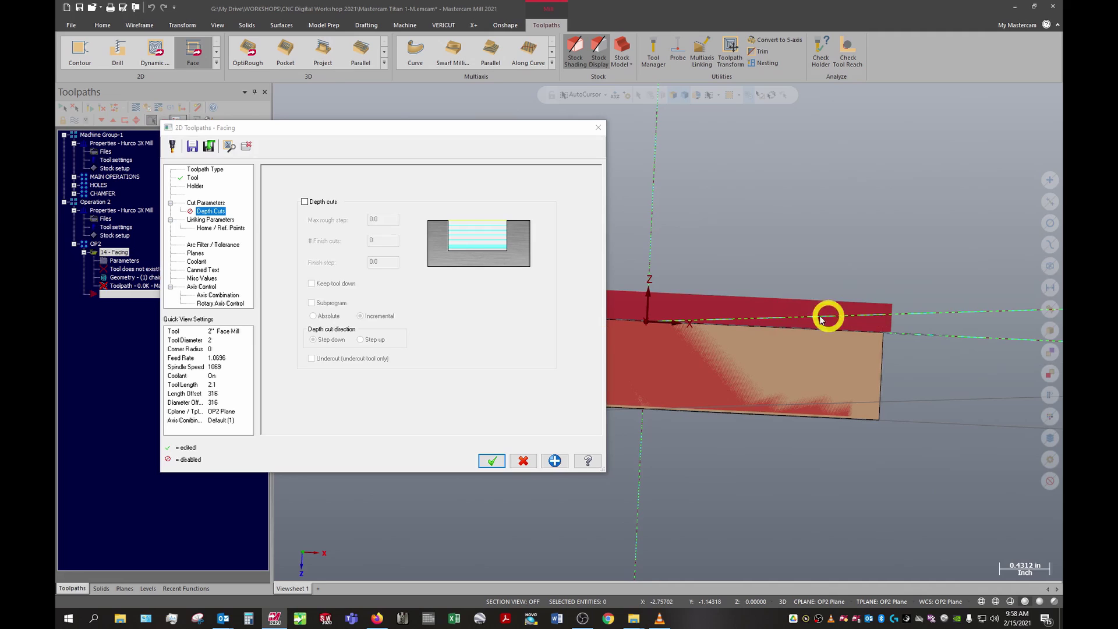
middle_drag(686, 306, 629, 314)
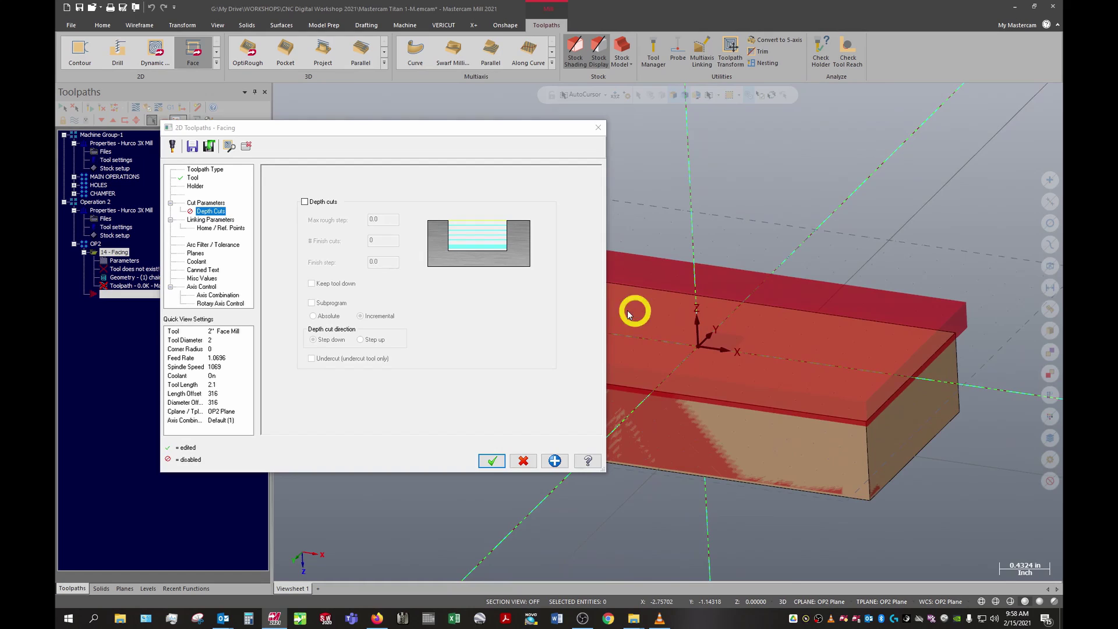
click(304, 202)
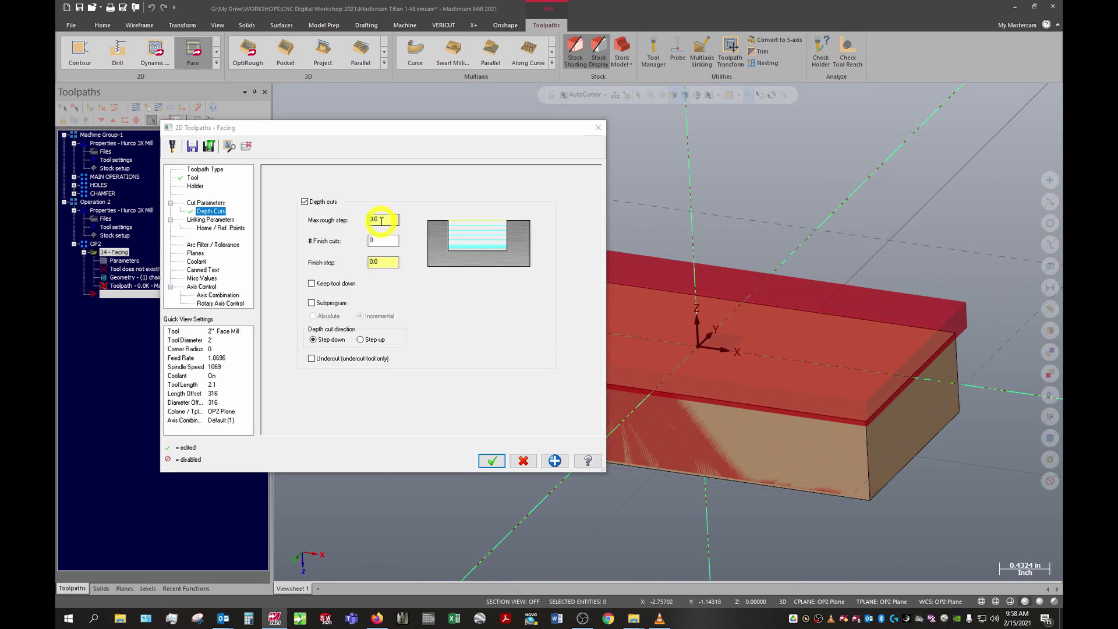
click(373, 220)
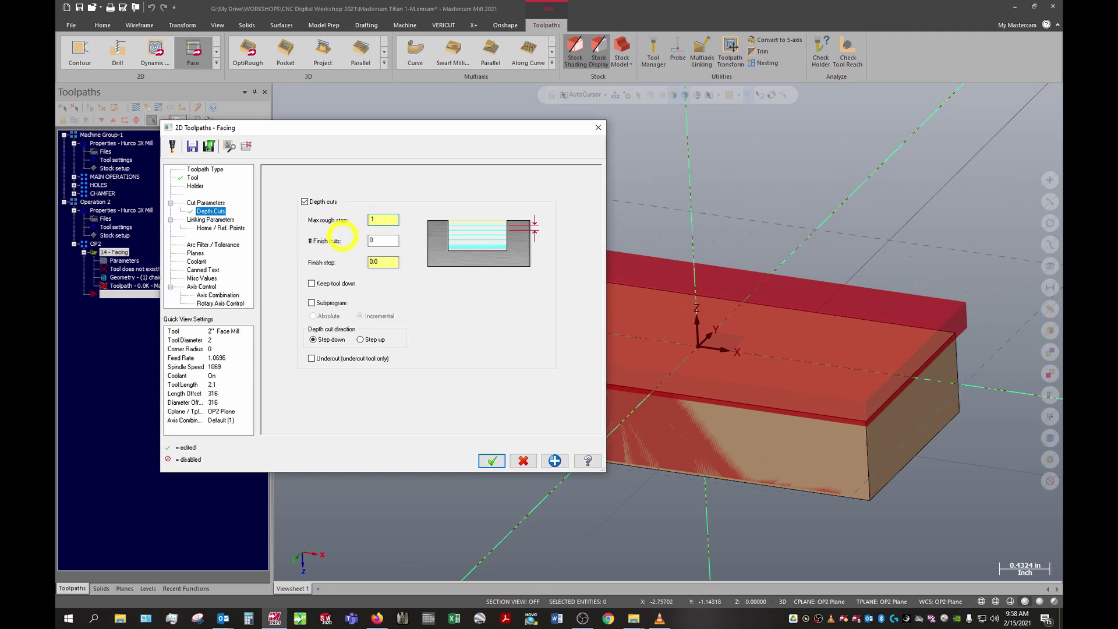
Set the facing depth cuts to 1 finish cut with a finish step of 0.01.
click(386, 241)
text(1)
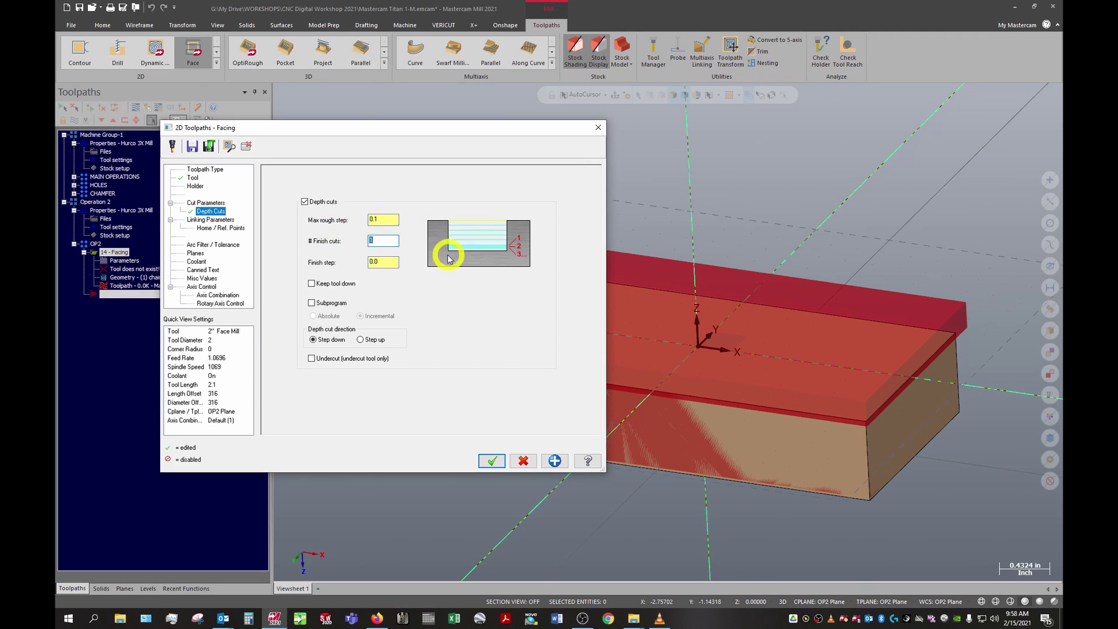
drag(392, 261, 353, 254)
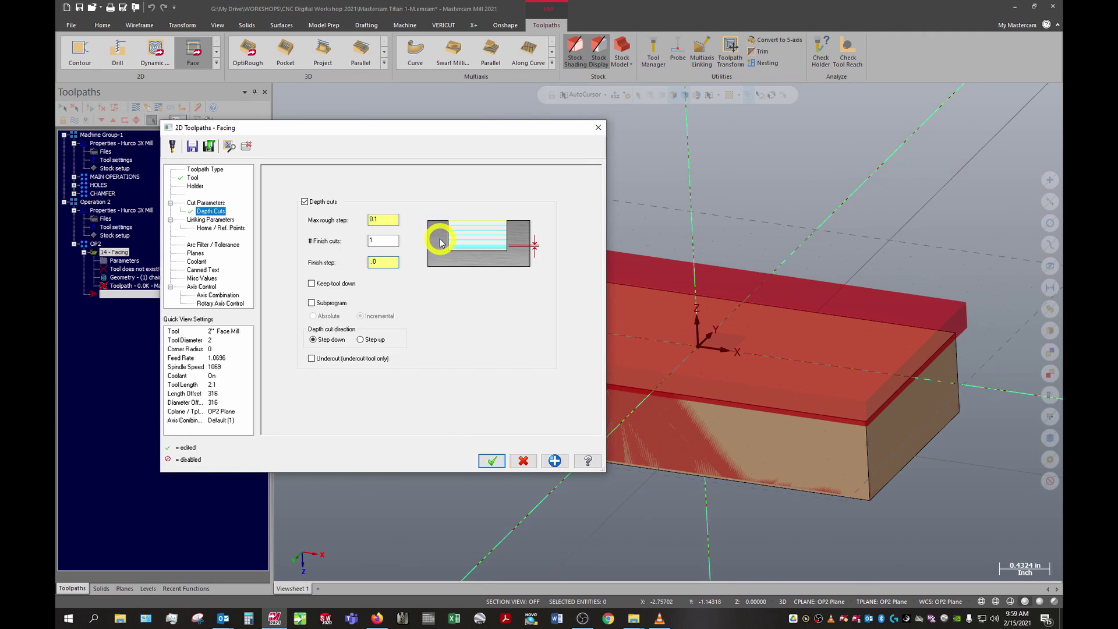
text(.)
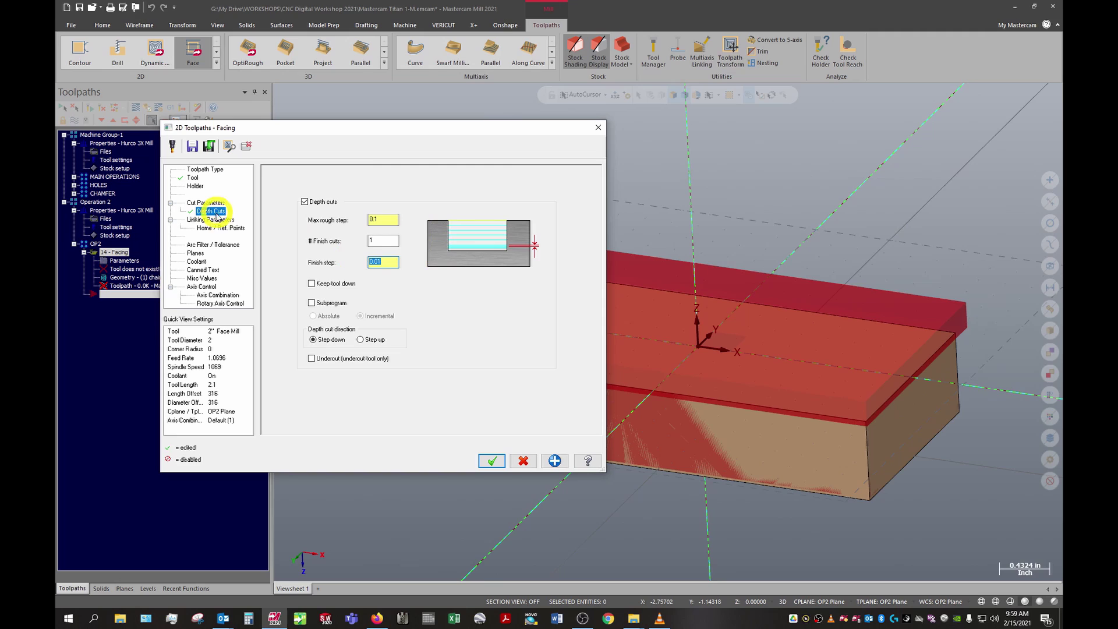
click(381, 244)
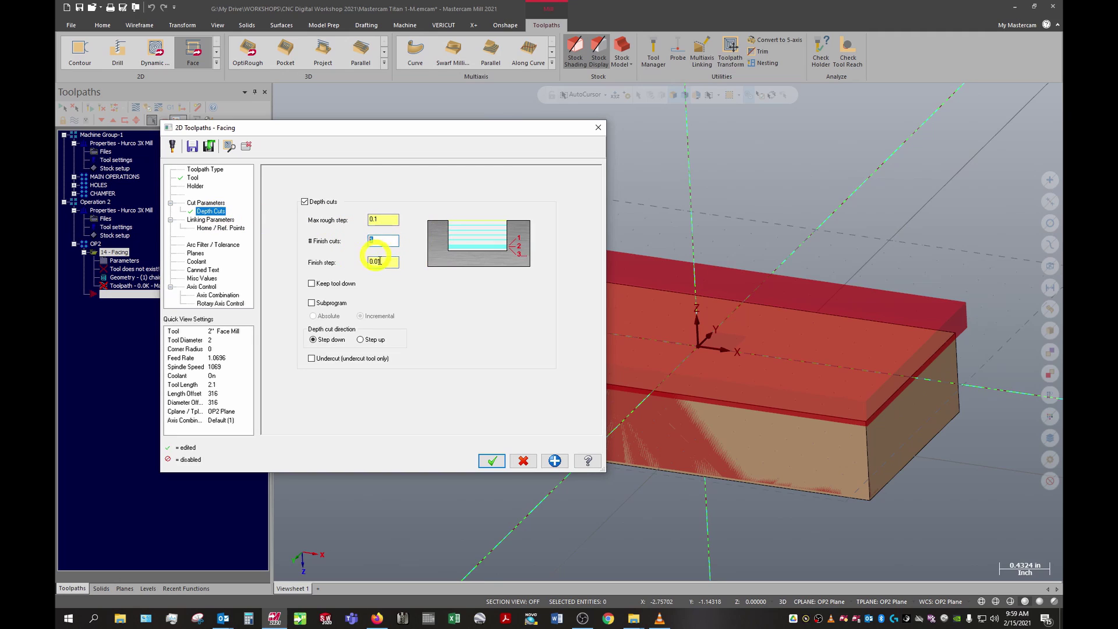
drag(389, 263, 364, 257)
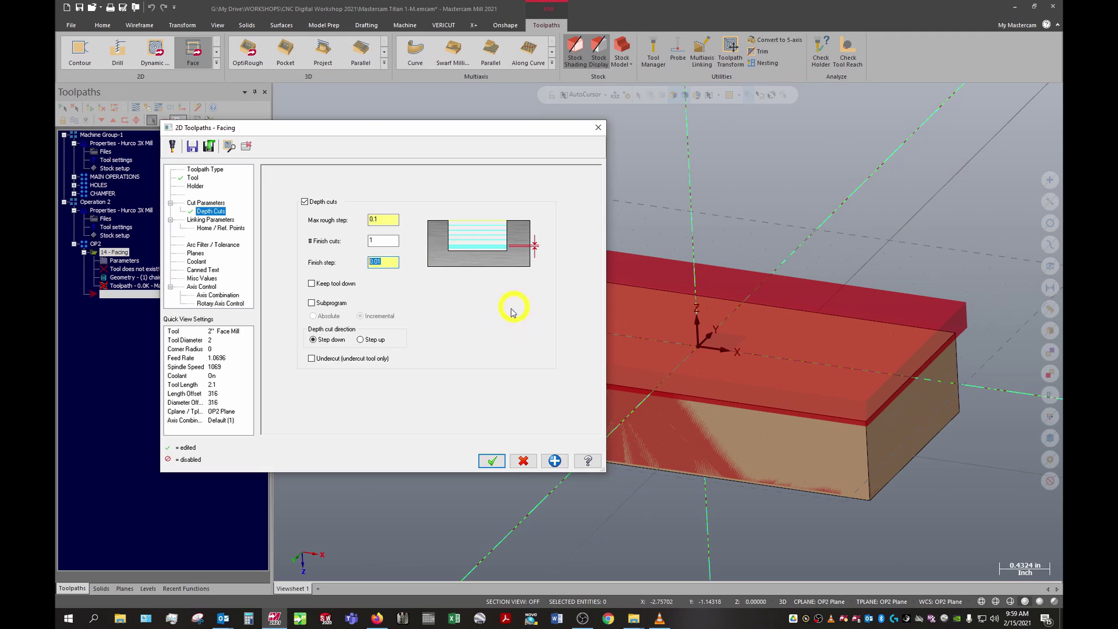
Check the stock height above the OP2 origin and set the facing operation's top of stock to 0.3.
click(210, 219)
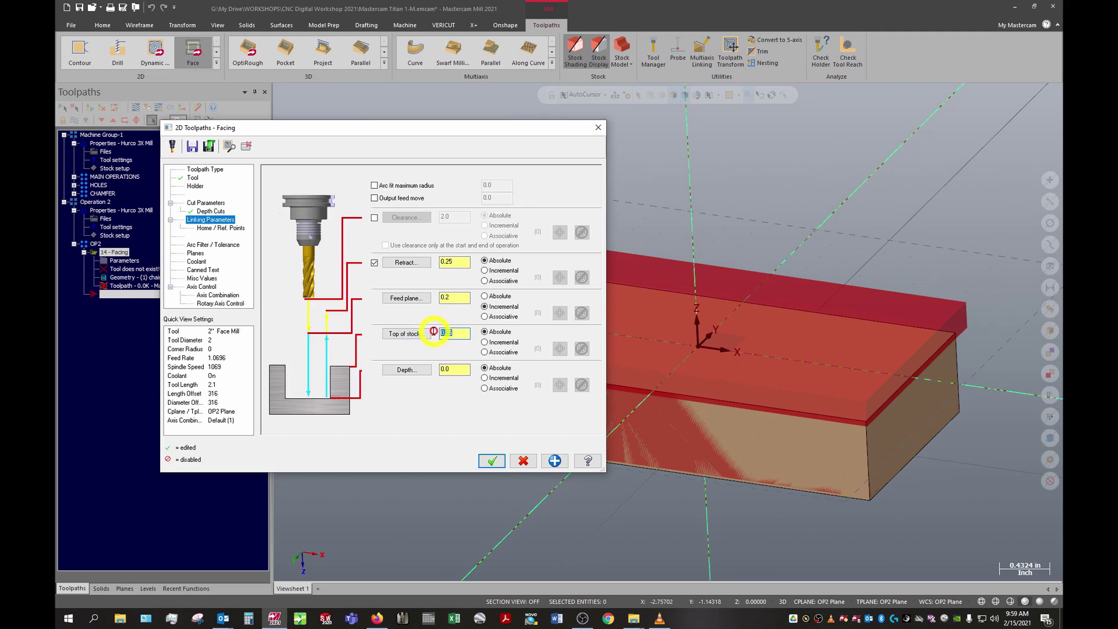
click(752, 365)
key(alt+2)
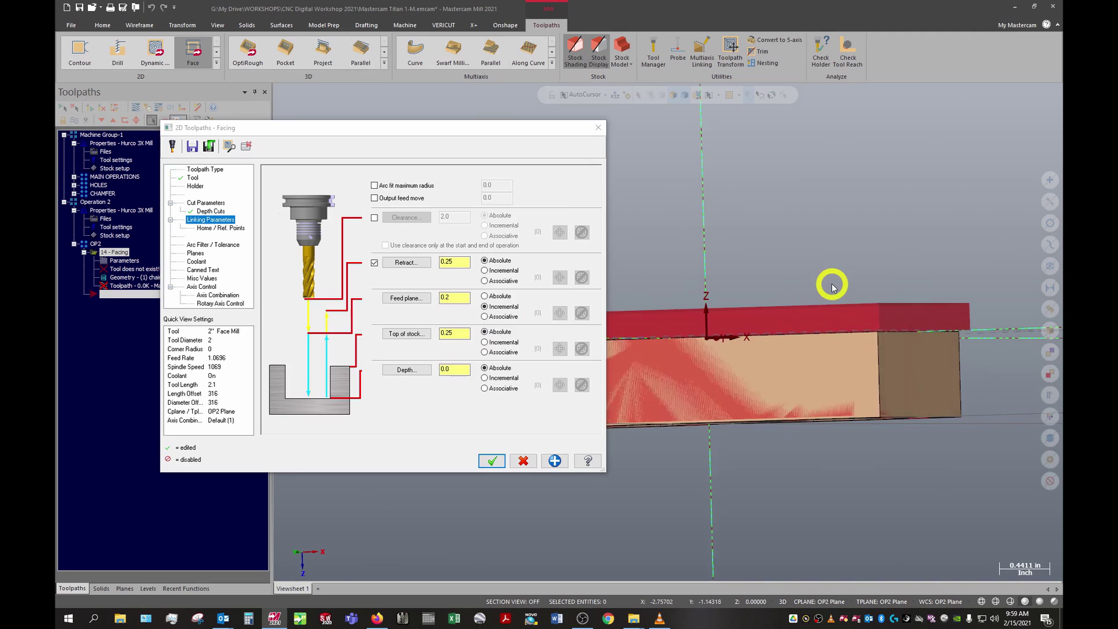
mouse_move(833, 286)
middle_down()
mouse_move(841, 279)
mouse_move(848, 300)
middle_up()
double_click(466, 330)
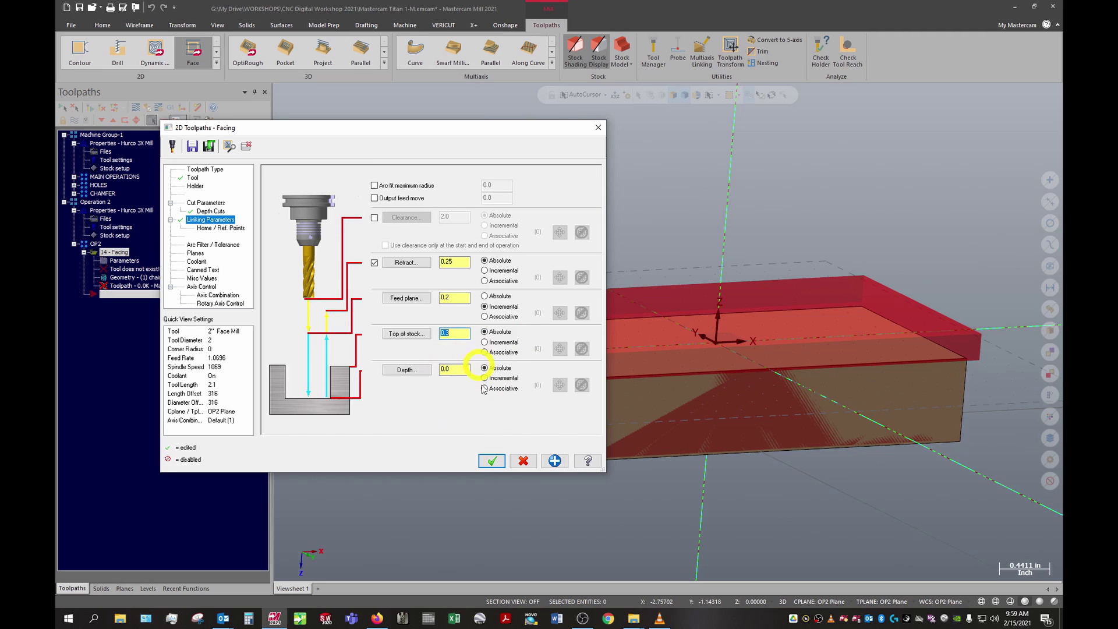
Accept the facing parameters to generate the toolpath, and examine its depth passes beside the stock.
click(494, 461)
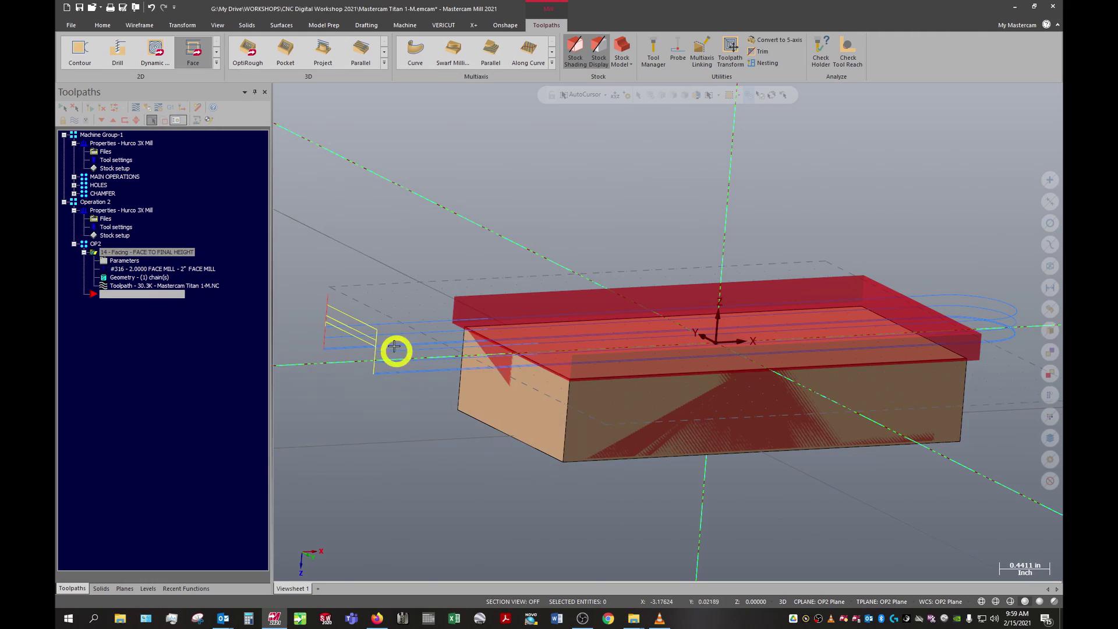
scroll(394, 346, up, 5)
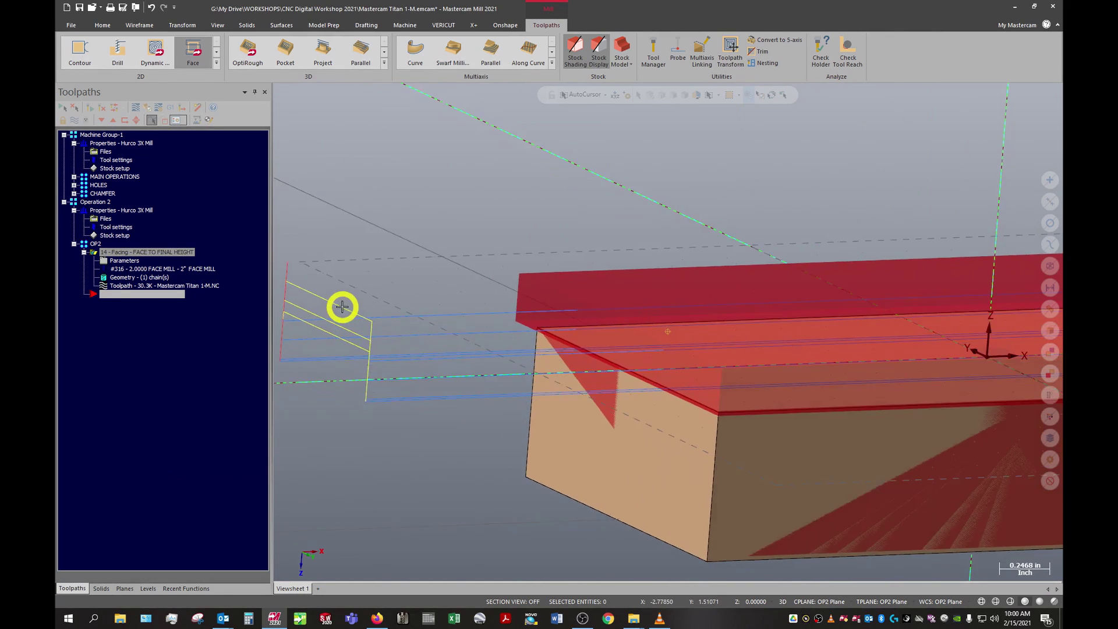
scroll(342, 307, up, 3)
middle_drag(327, 302, 384, 304)
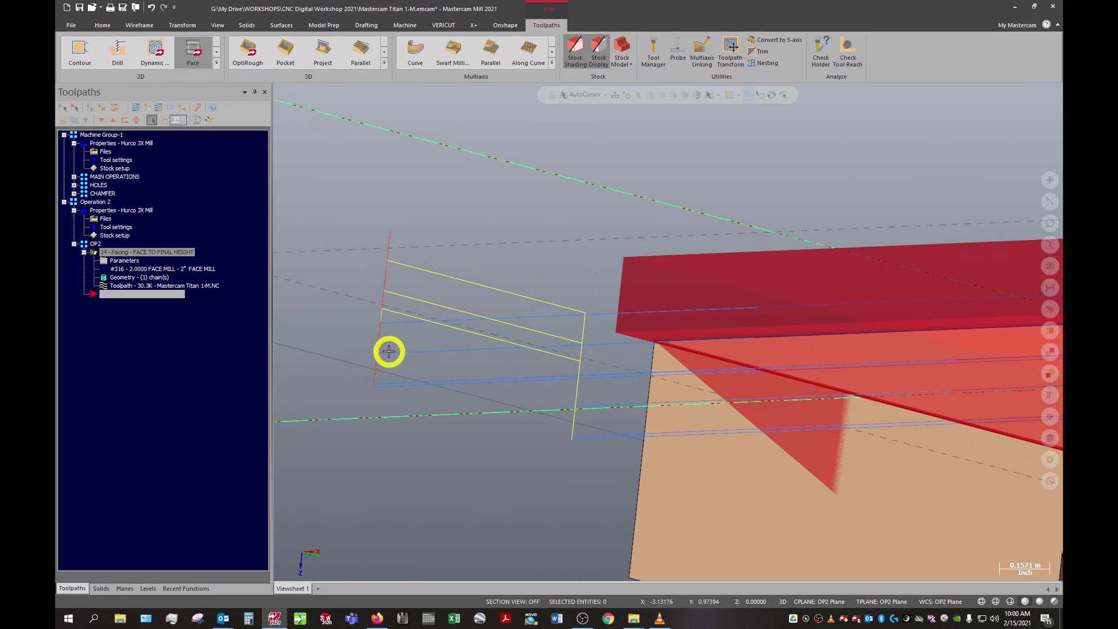
Backplot the facing toolpath and examine how the face mill steps down through its depth passes.
scroll(396, 393, up, 4)
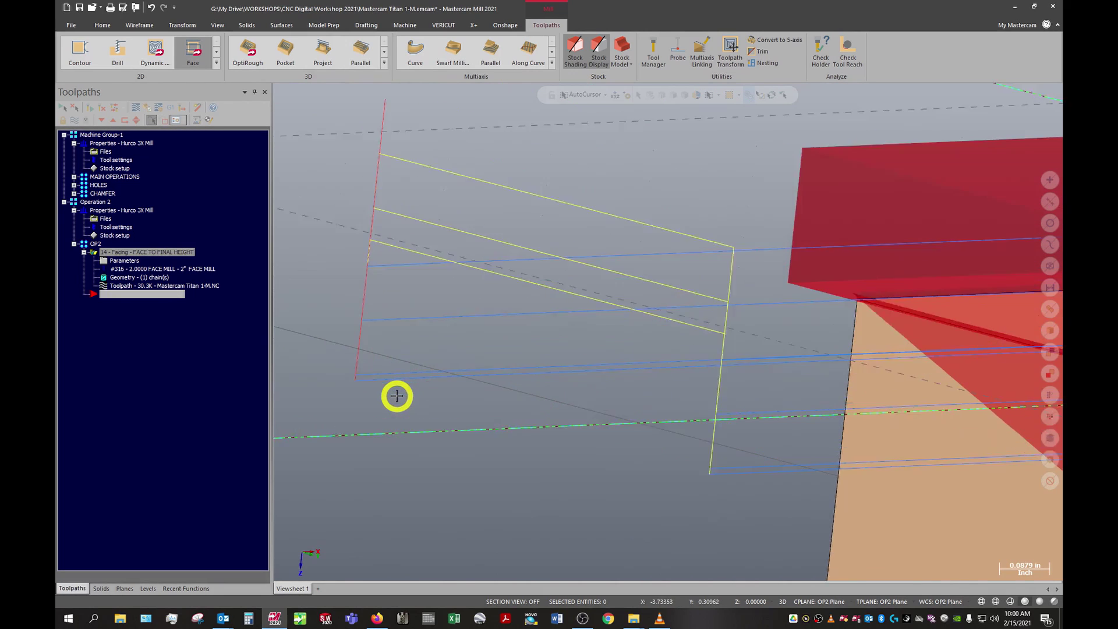
scroll(448, 366, down, 1)
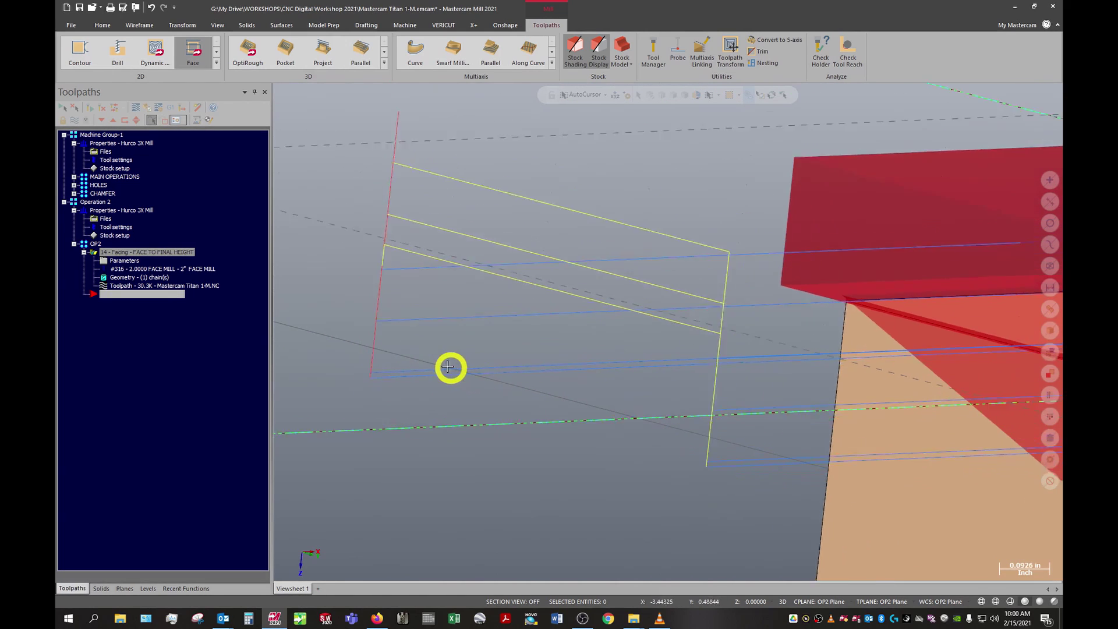
scroll(448, 367, down, 10)
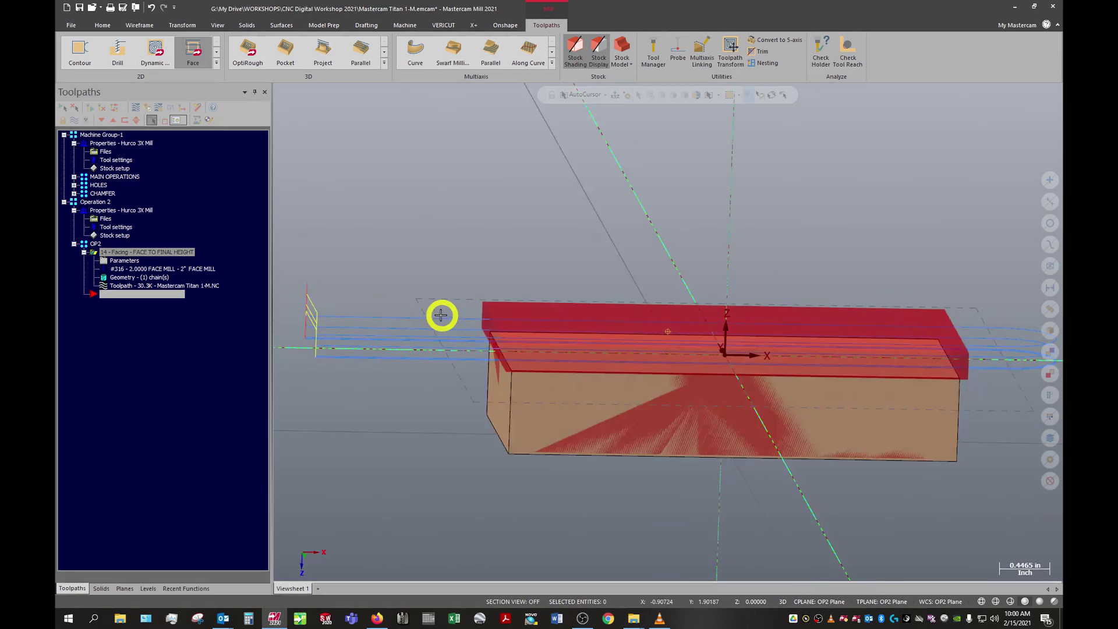
middle_drag(440, 315, 399, 337)
click(136, 107)
click(279, 92)
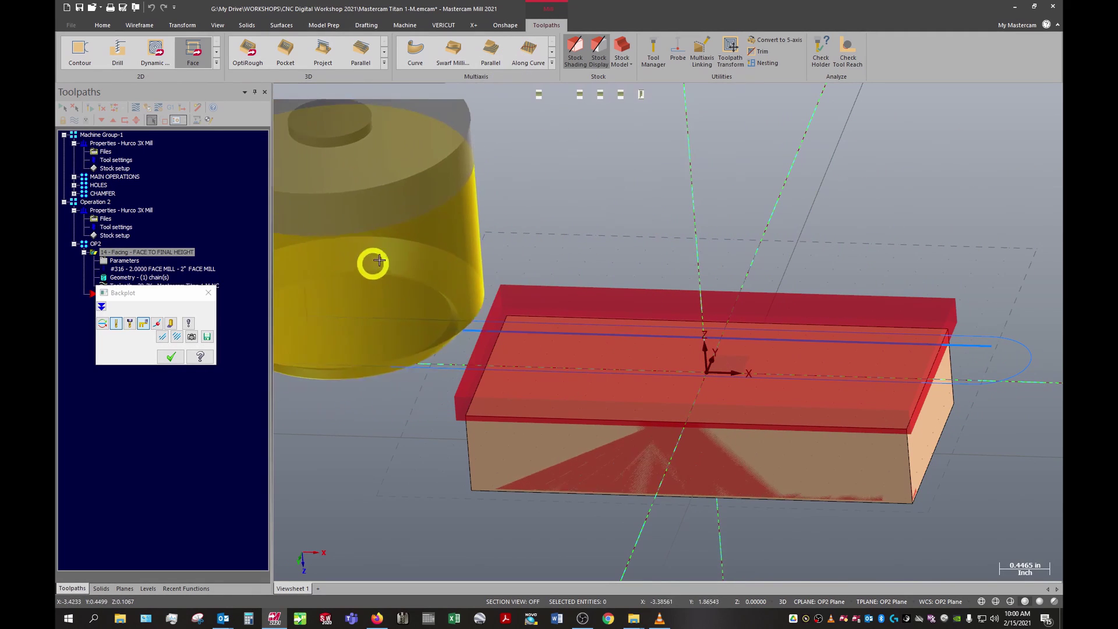
middle_drag(481, 227, 498, 212)
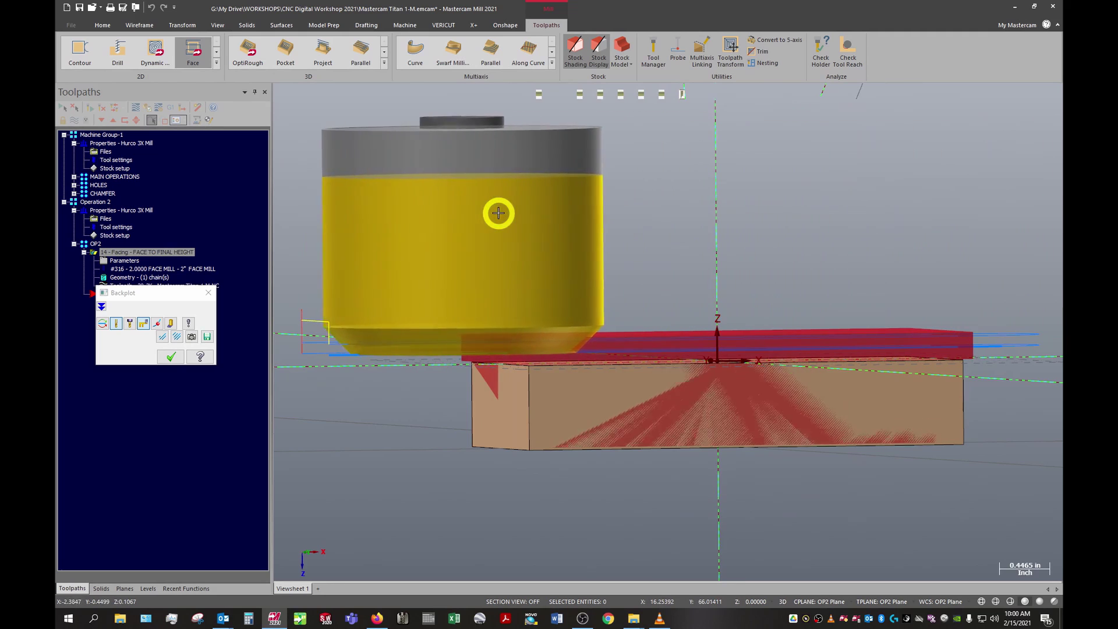
click(208, 293)
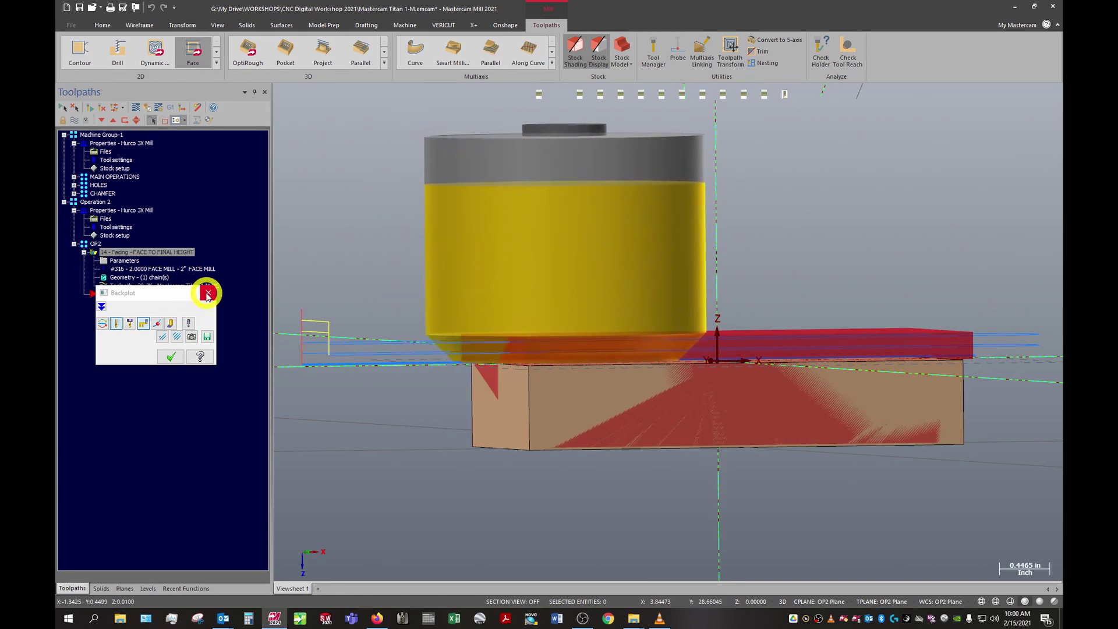
middle_drag(554, 290, 614, 297)
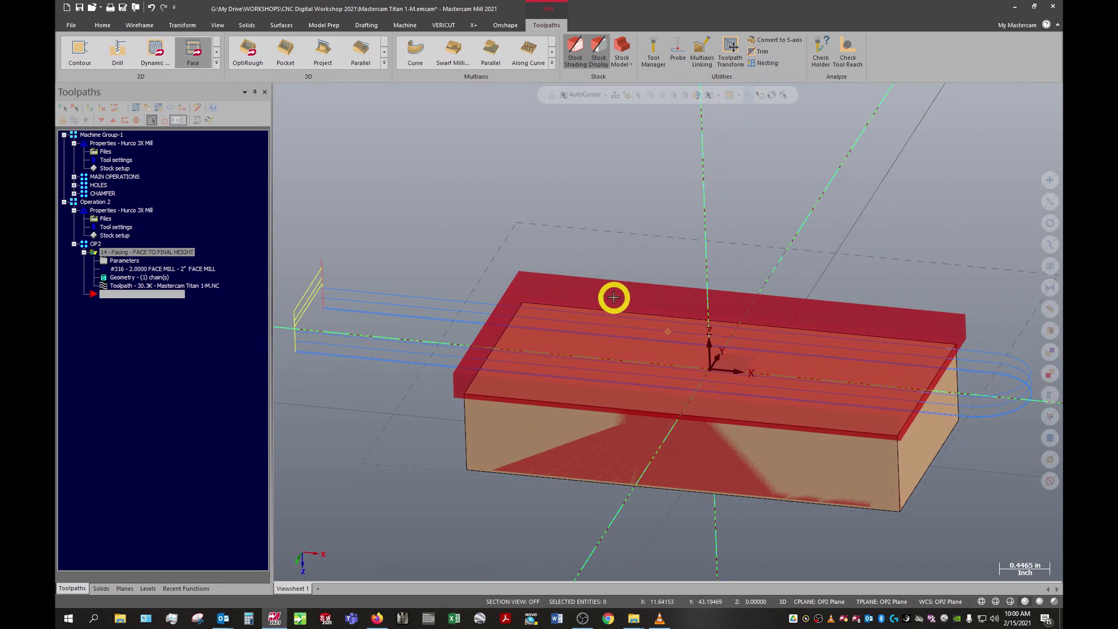
Verify the facing operation in the simulator, play it through, and inspect the faced stock.
click(147, 107)
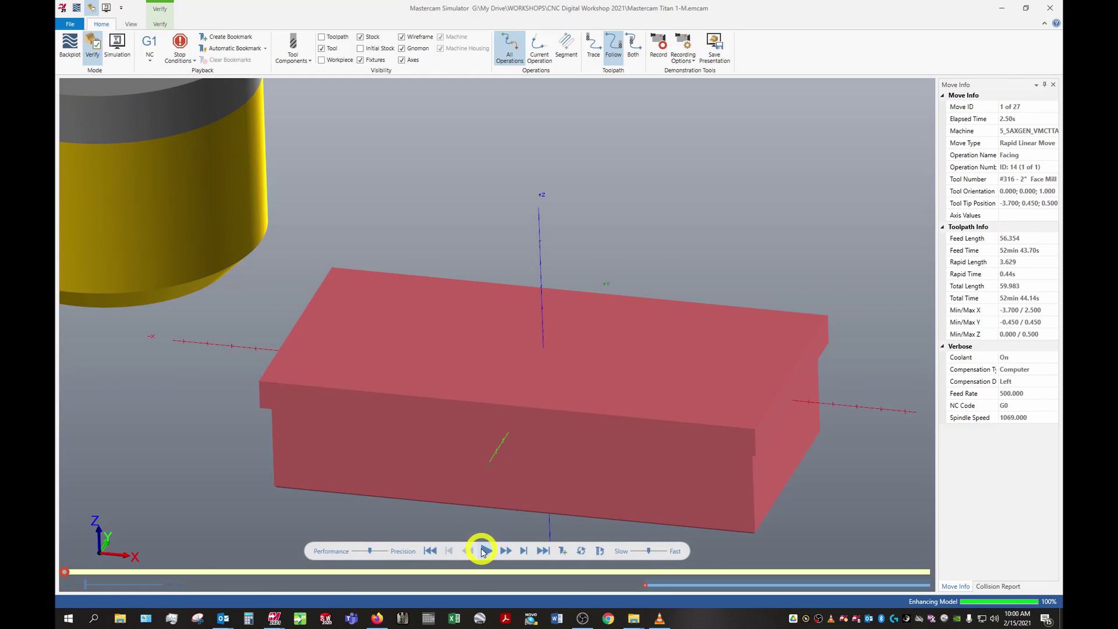
middle_drag(481, 548, 446, 250)
middle_drag(521, 229, 512, 369)
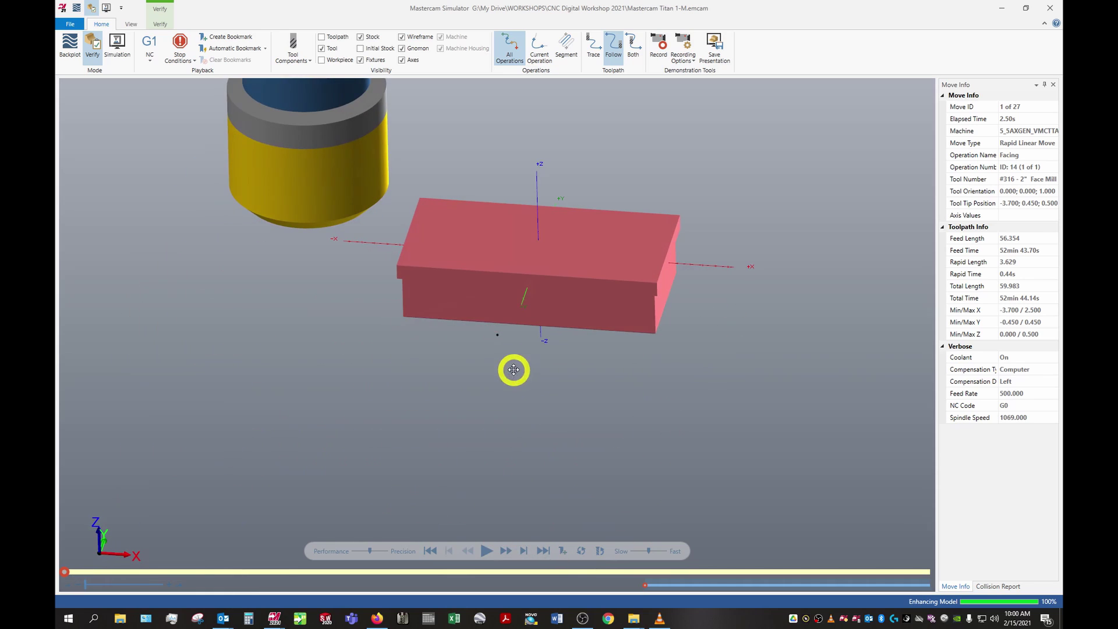
click(485, 550)
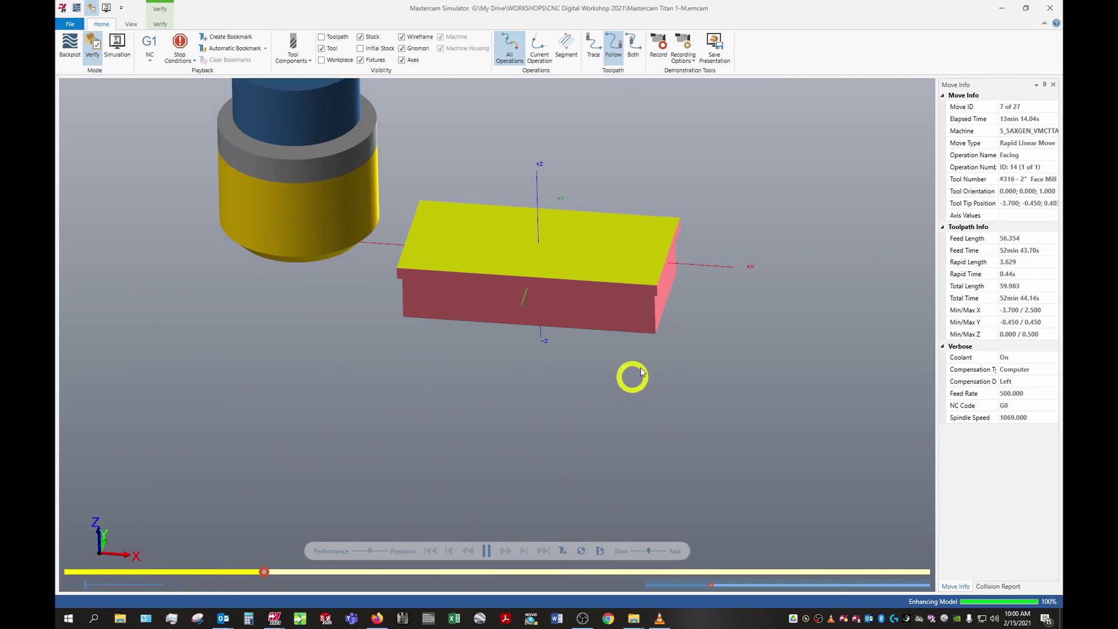
scroll(529, 204, up, 3)
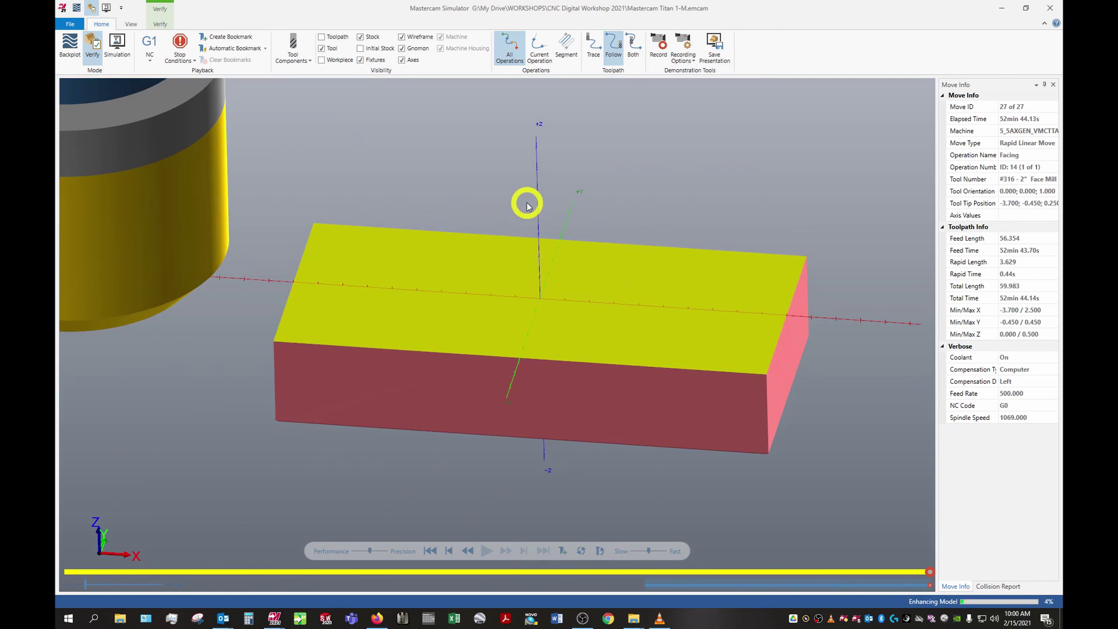
mouse_move(534, 263)
middle_down()
mouse_move(548, 234)
mouse_move(561, 239)
mouse_move(517, 237)
mouse_move(516, 217)
mouse_move(522, 250)
middle_up()
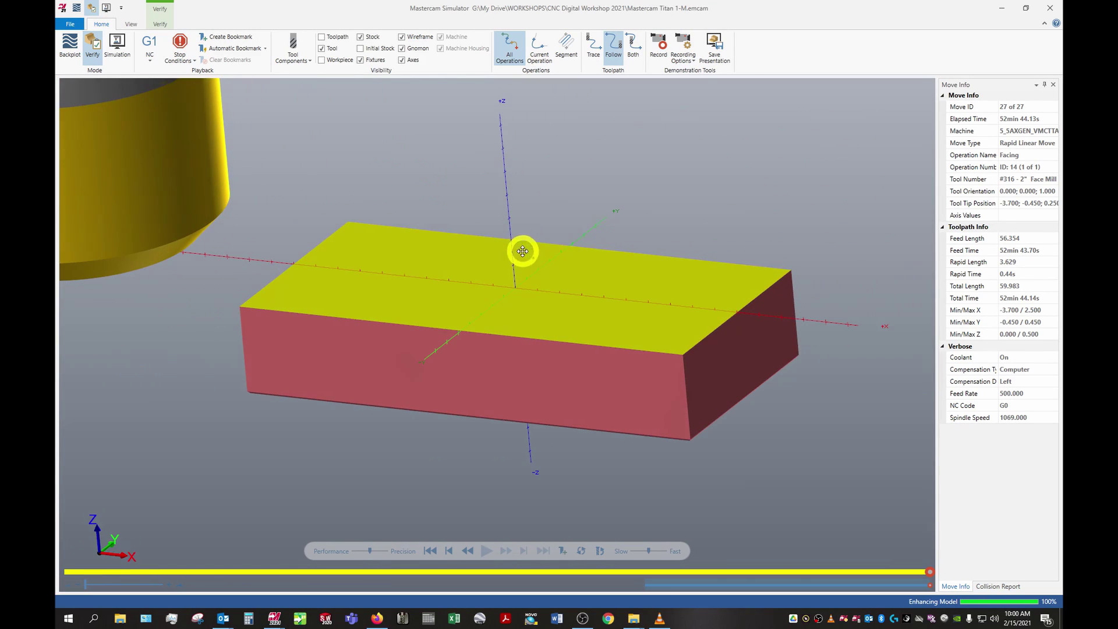
click(1057, 5)
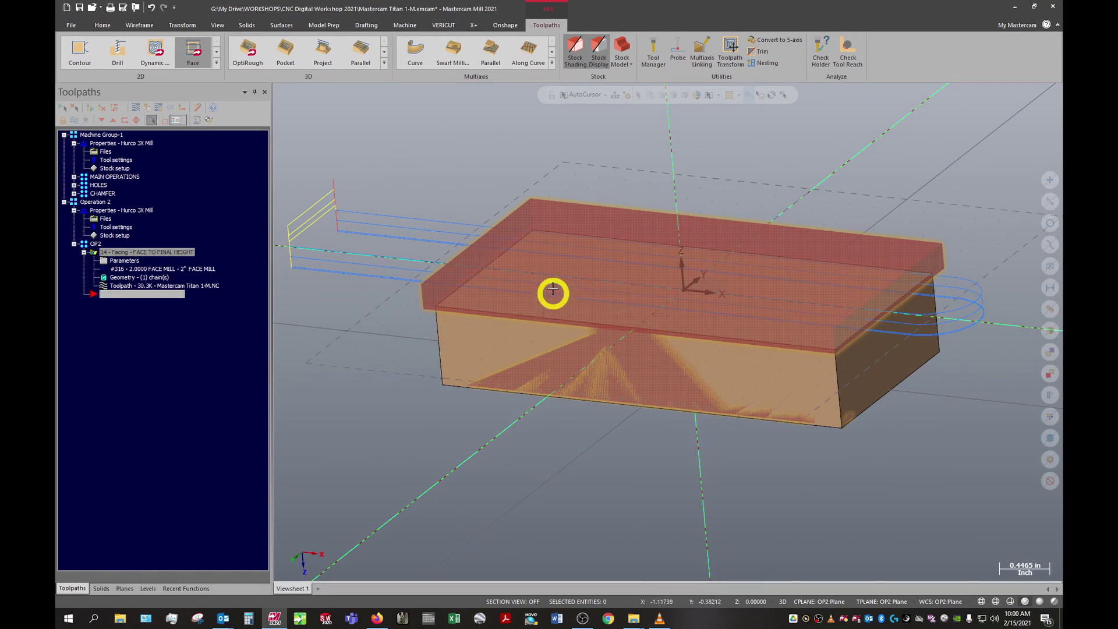
Create a contour toolpath and chain only the outer edge loop of the part's top face, clearing any unwanted chain selection.
scroll(868, 163, up, 2)
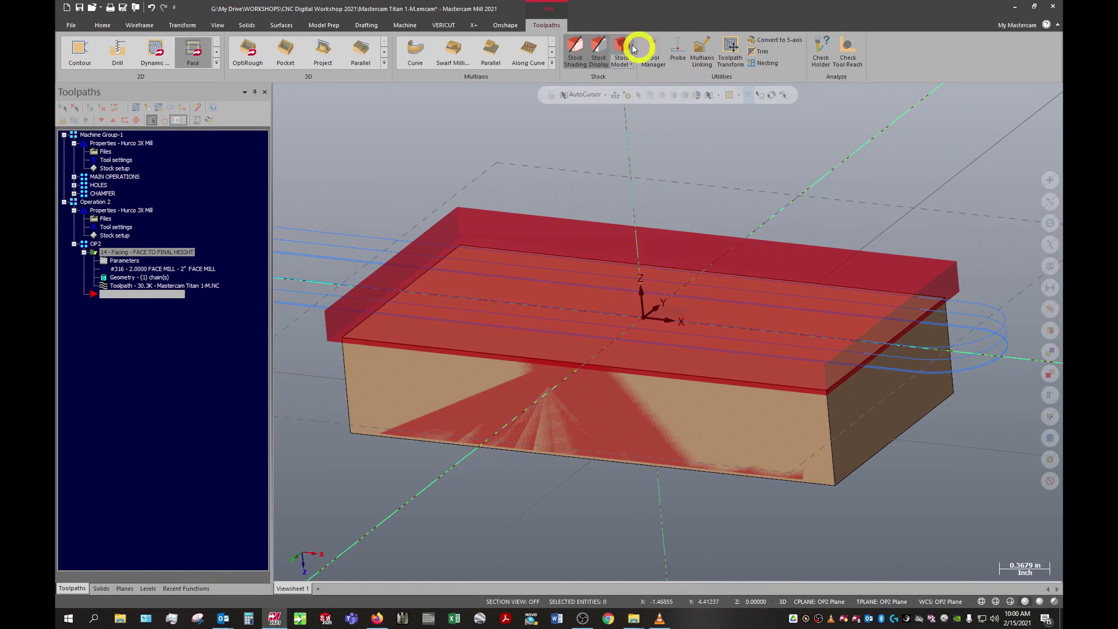
click(81, 56)
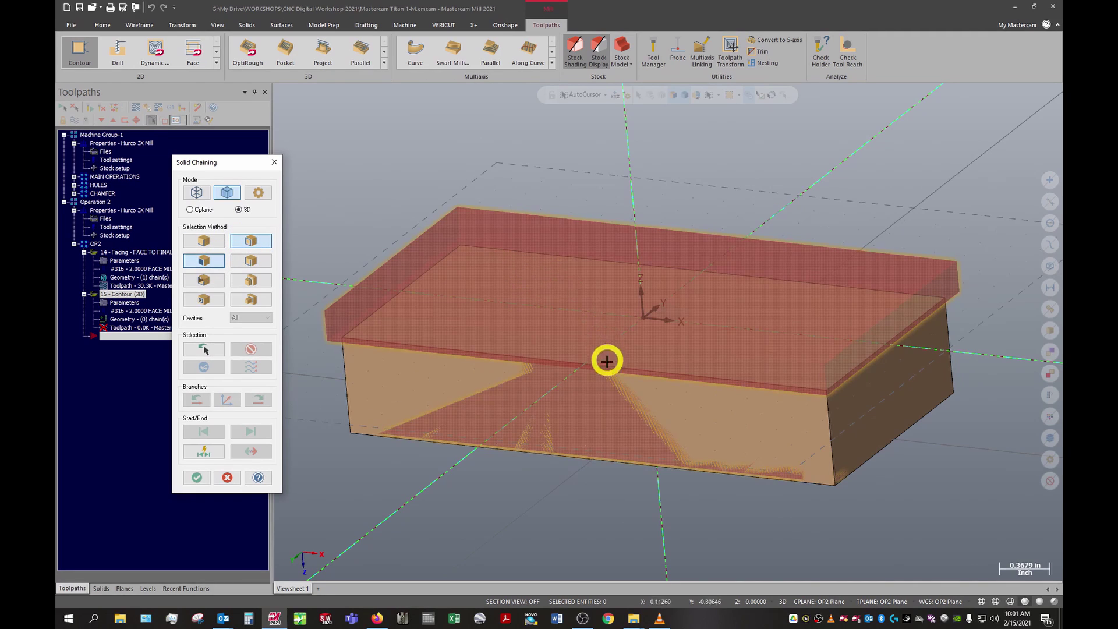
click(629, 317)
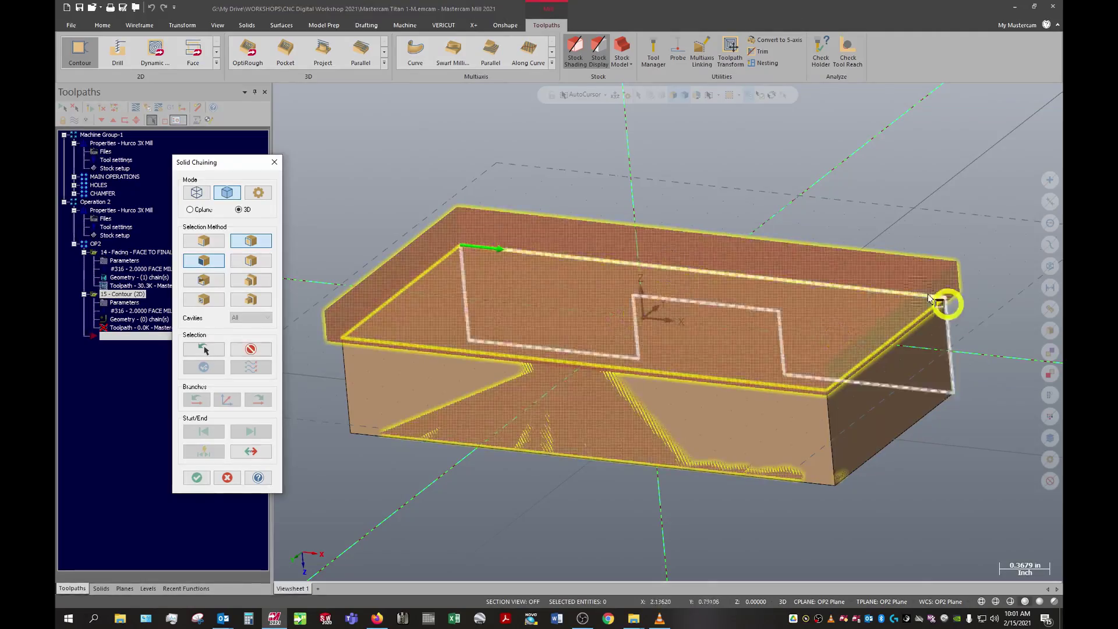
middle_drag(929, 298, 761, 194)
middle_drag(875, 172, 954, 507)
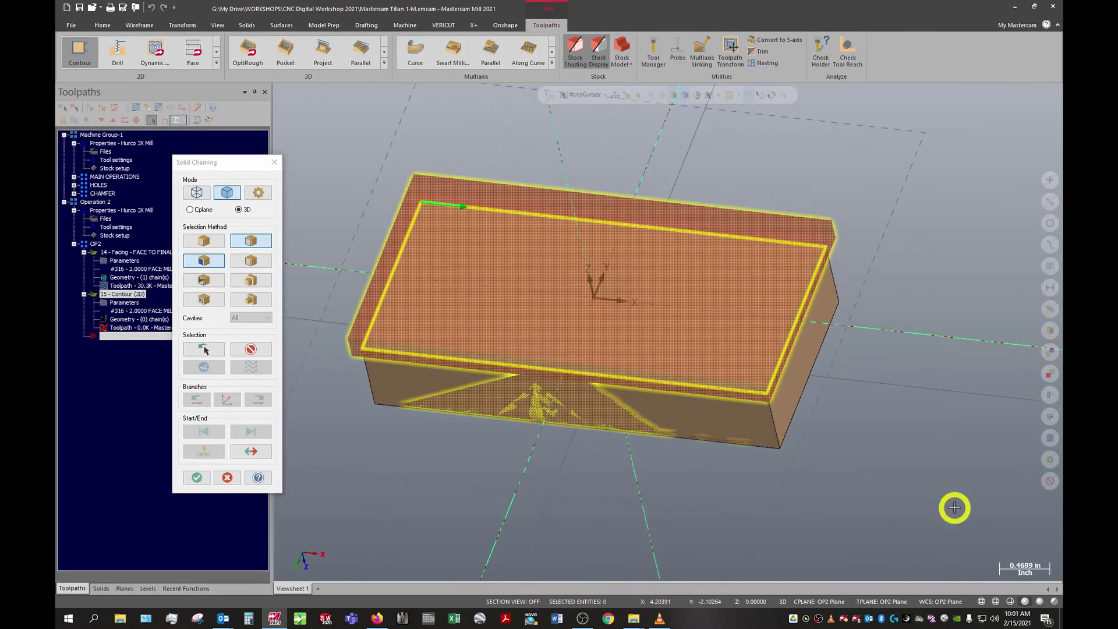
scroll(518, 122, up, 1)
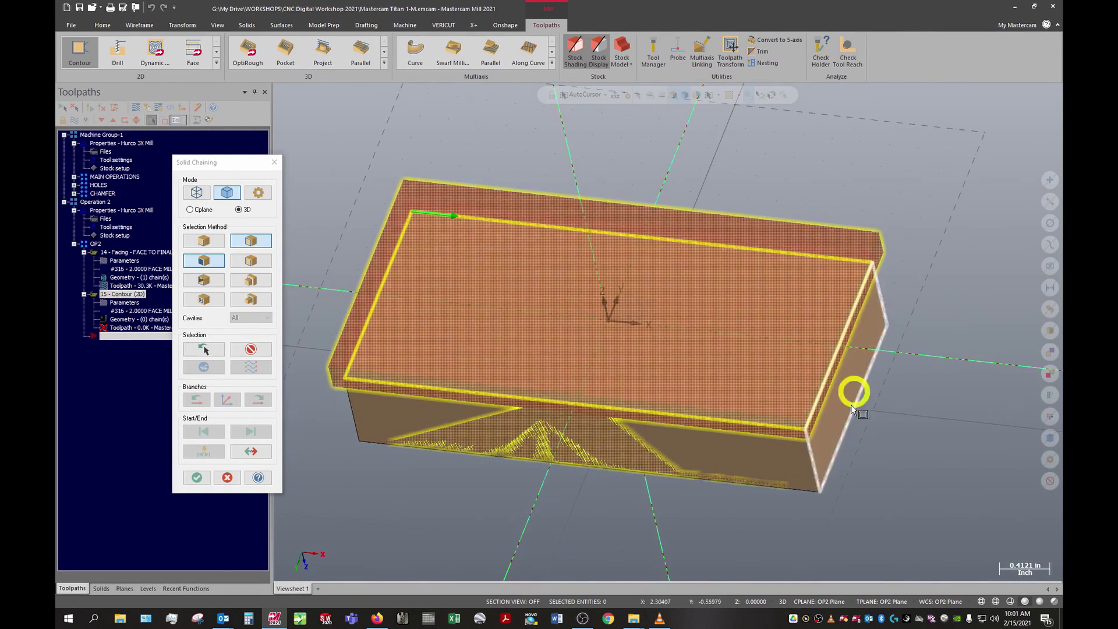
click(252, 350)
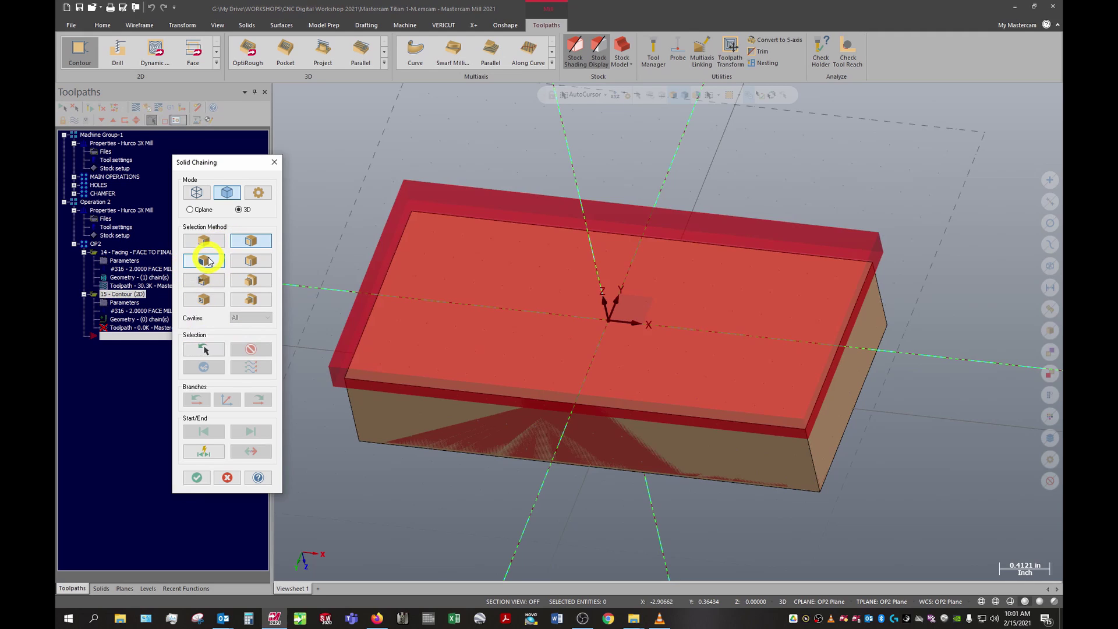
click(385, 281)
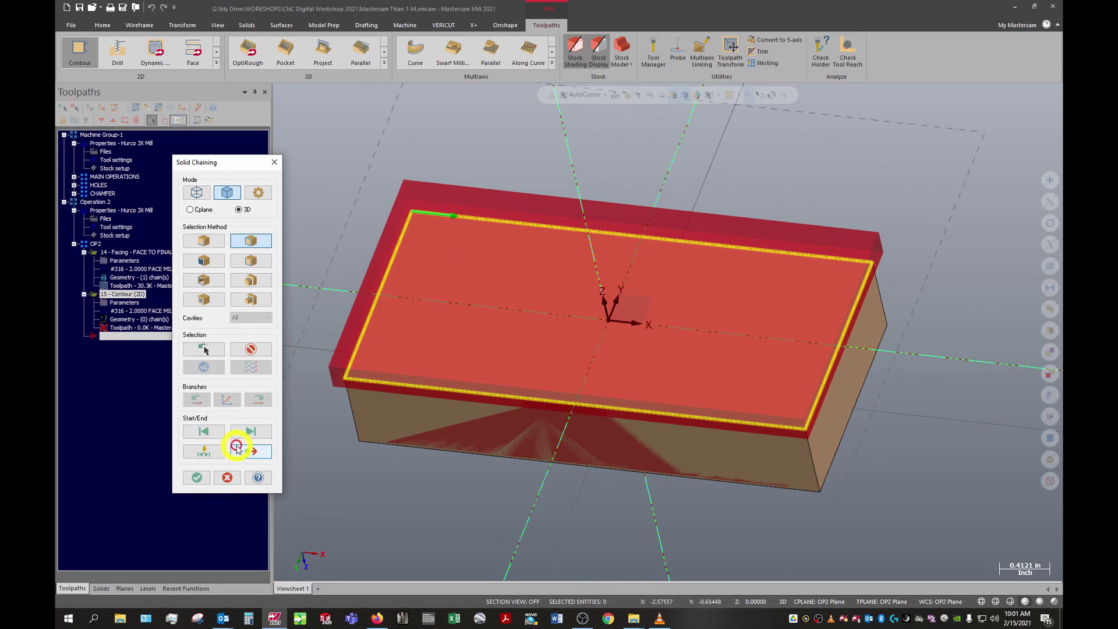
click(195, 476)
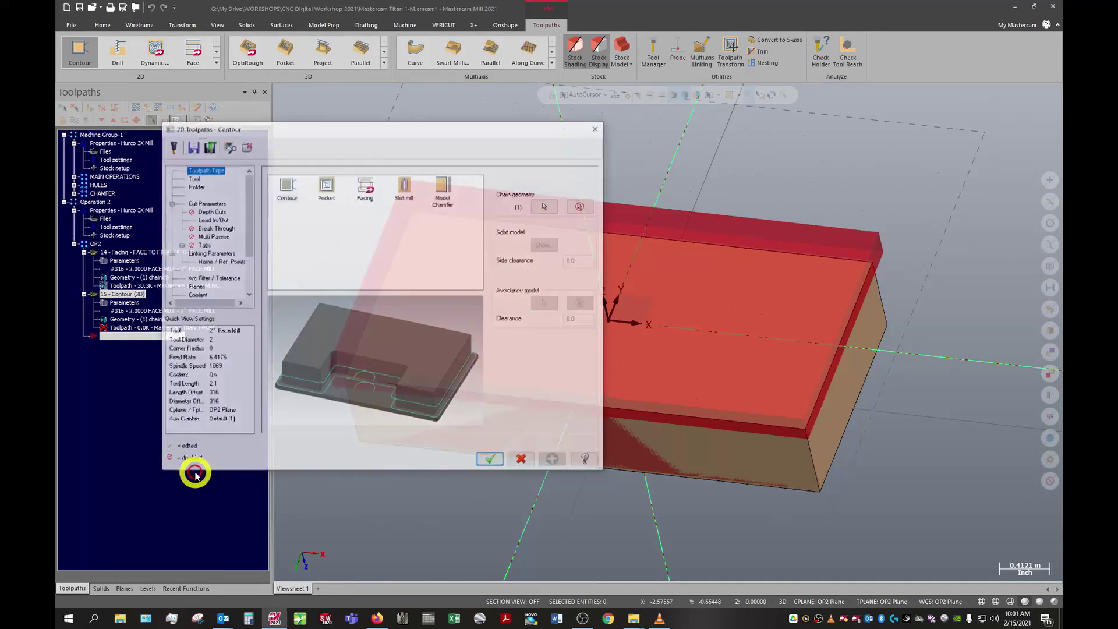
Assign the 1/2 chamfer mill from the tool library to the contour and add the comment CHAMFER THE PART.
click(196, 179)
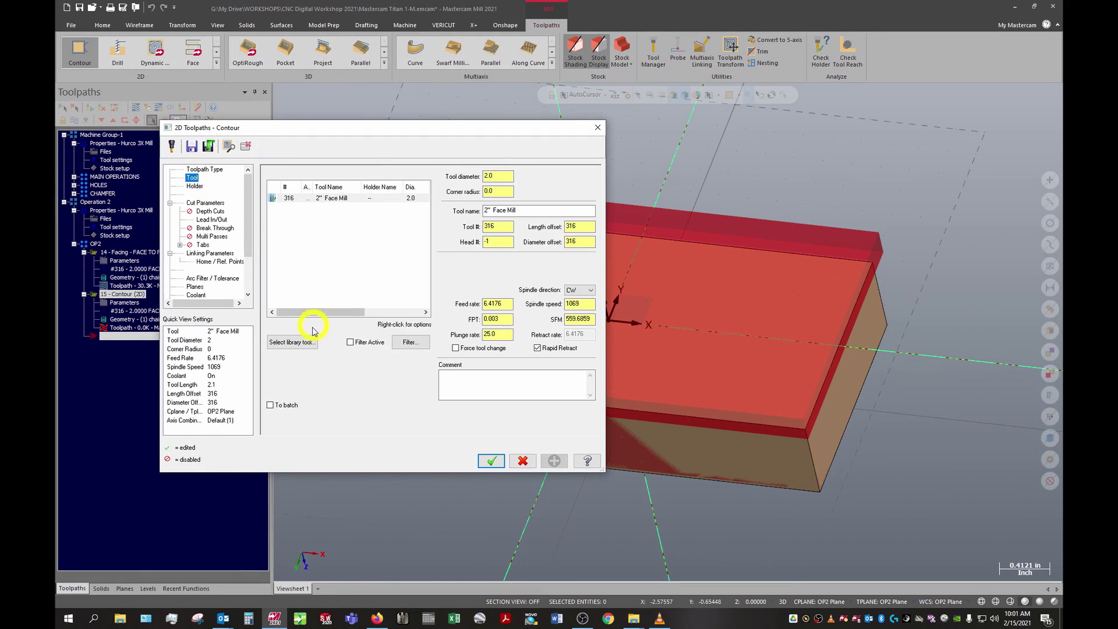
click(311, 341)
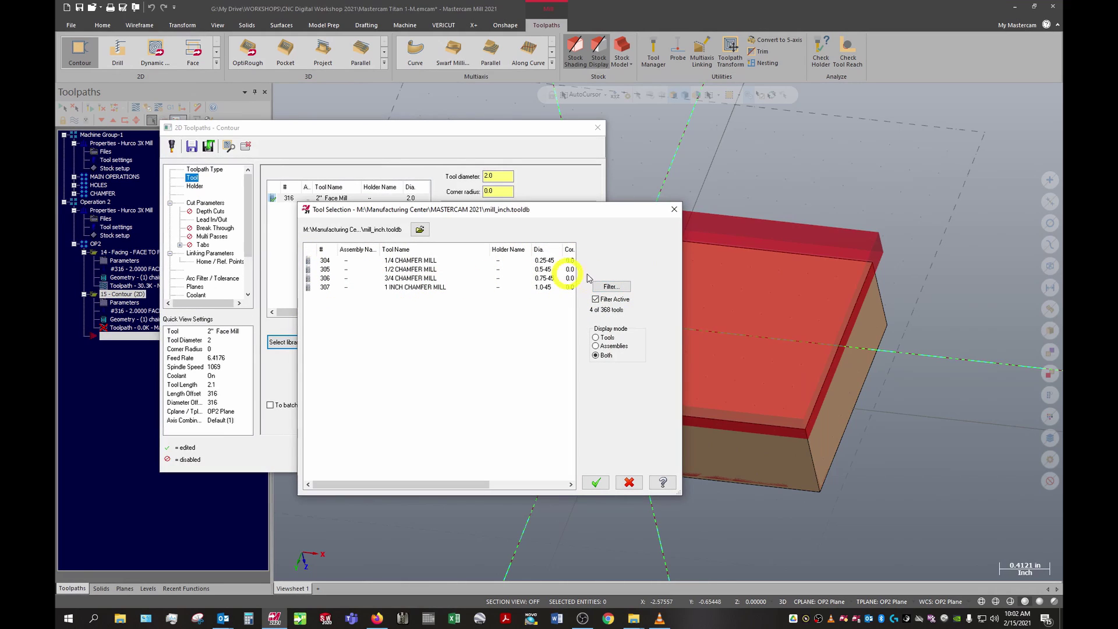
click(609, 286)
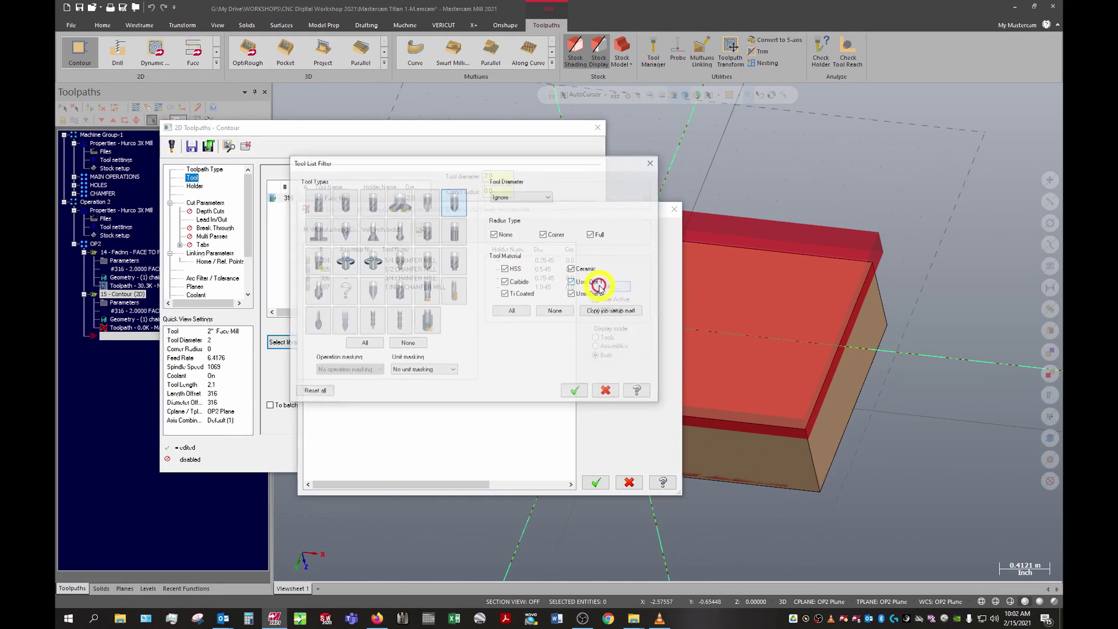
double_click(453, 205)
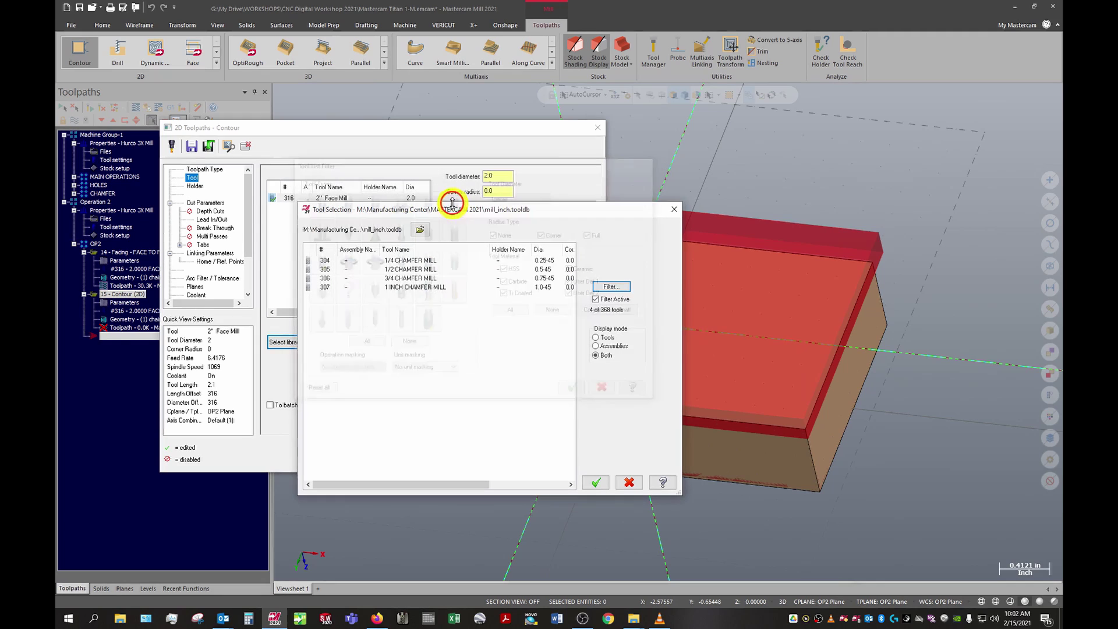
click(412, 270)
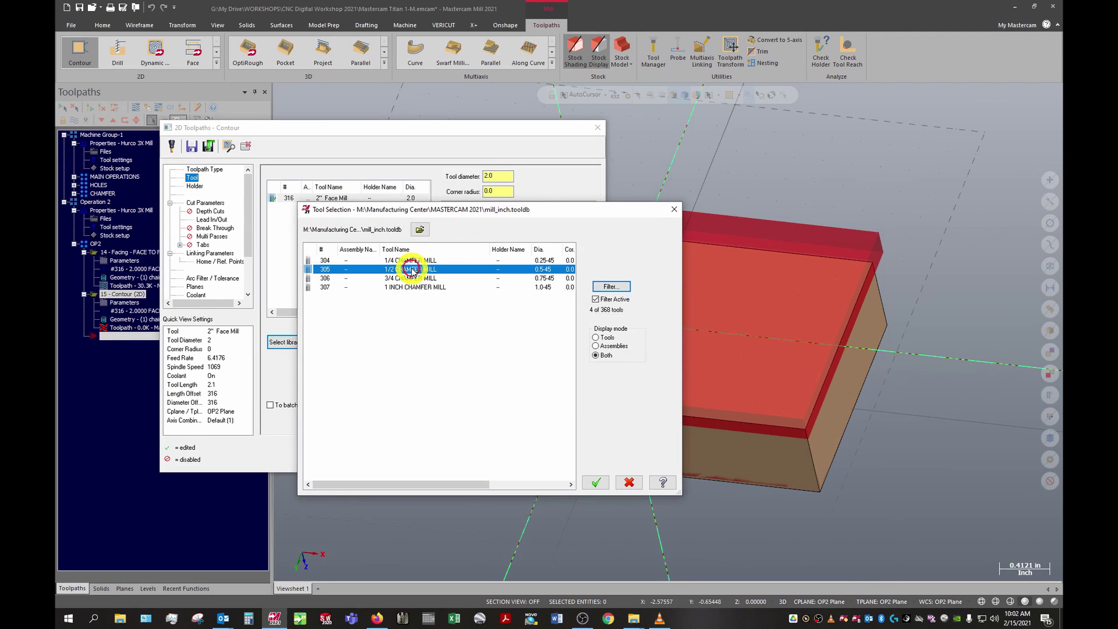
click(595, 482)
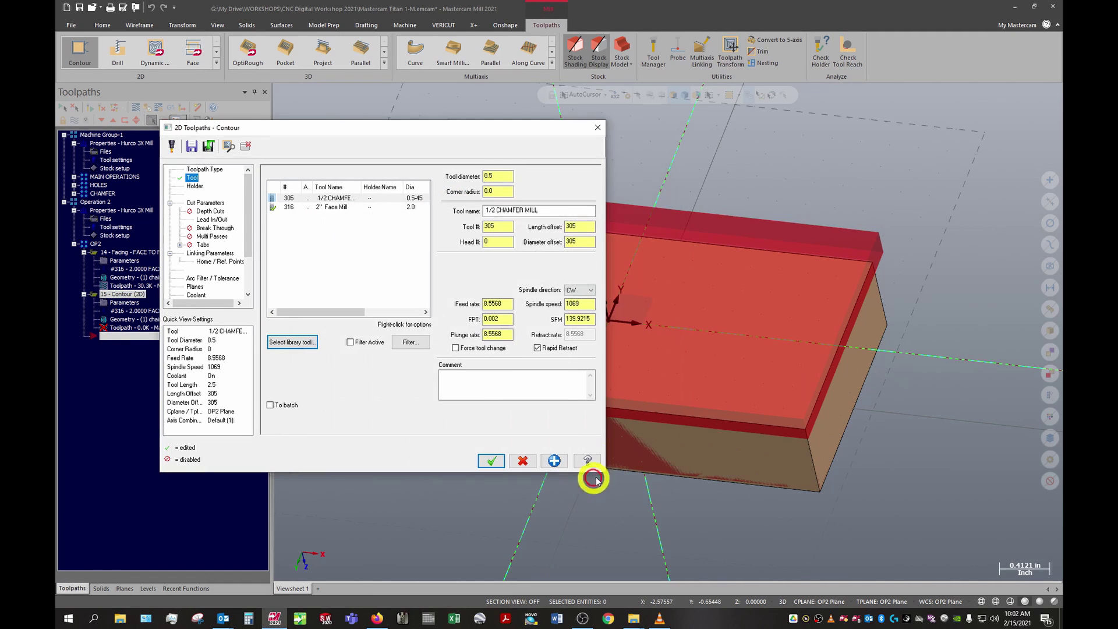
click(515, 386)
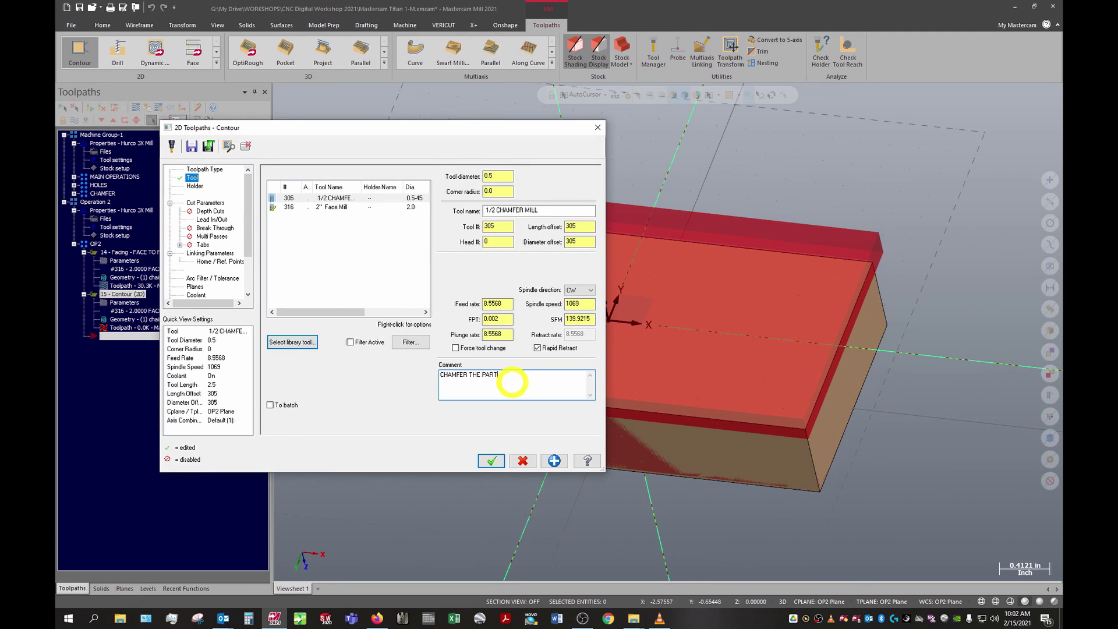
Change the contour type to 2D chamfer, with chamfer width 0.01, bottom offset 0.1 and 0.0 stock to leave on walls and floors.
click(216, 203)
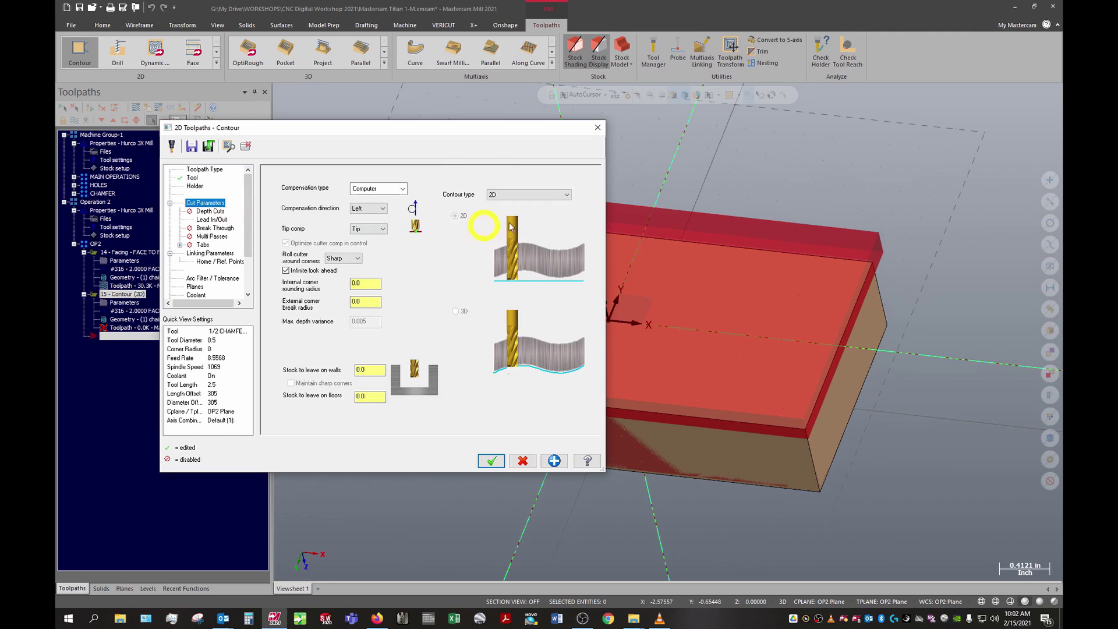
click(566, 196)
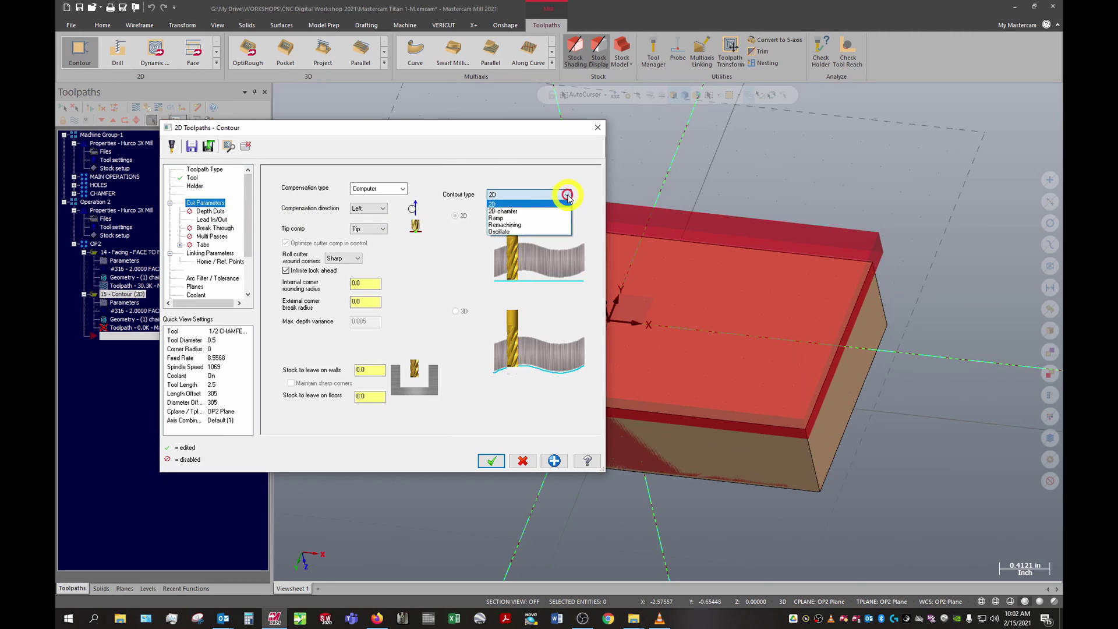
click(547, 213)
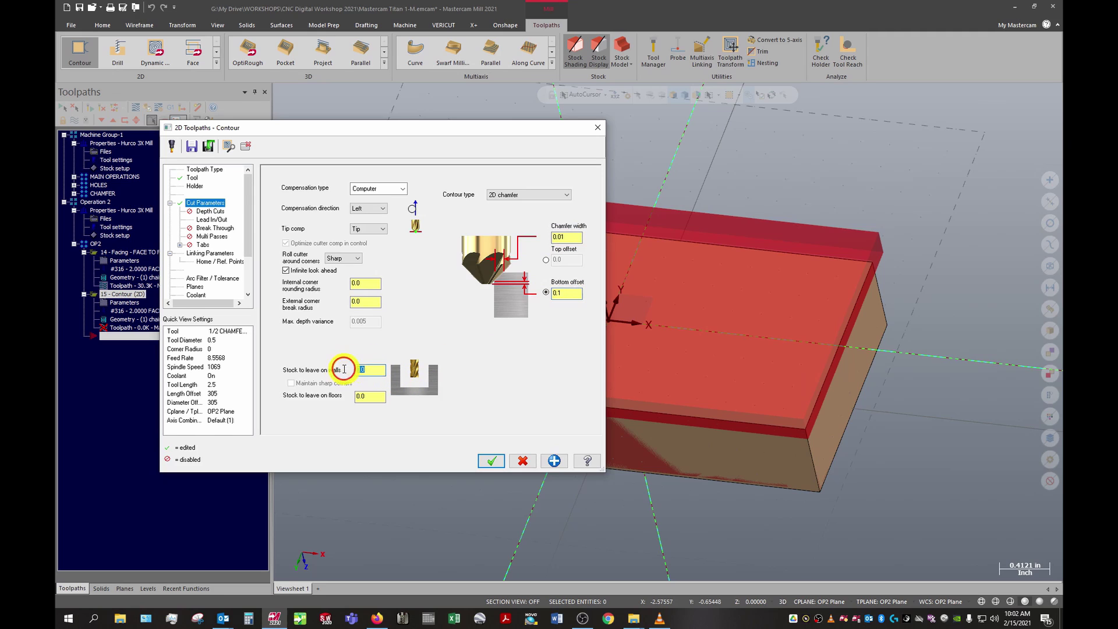
drag(362, 396, 345, 398)
Review the chamfer contour's depth cuts and its lead-in line length, arc radius and sweep settings.
click(208, 212)
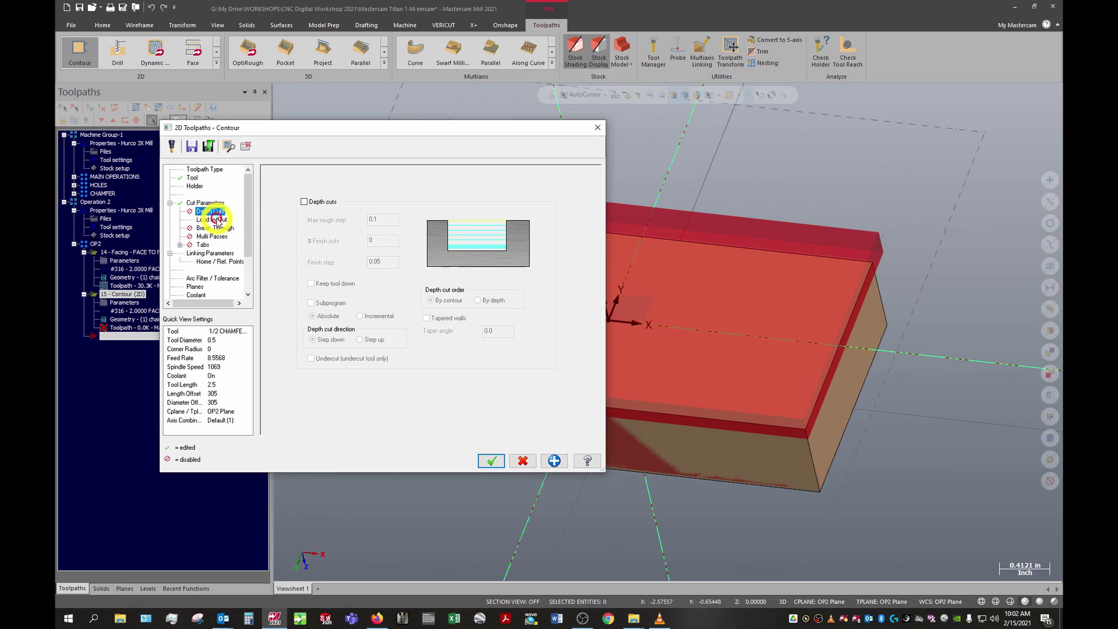
click(216, 220)
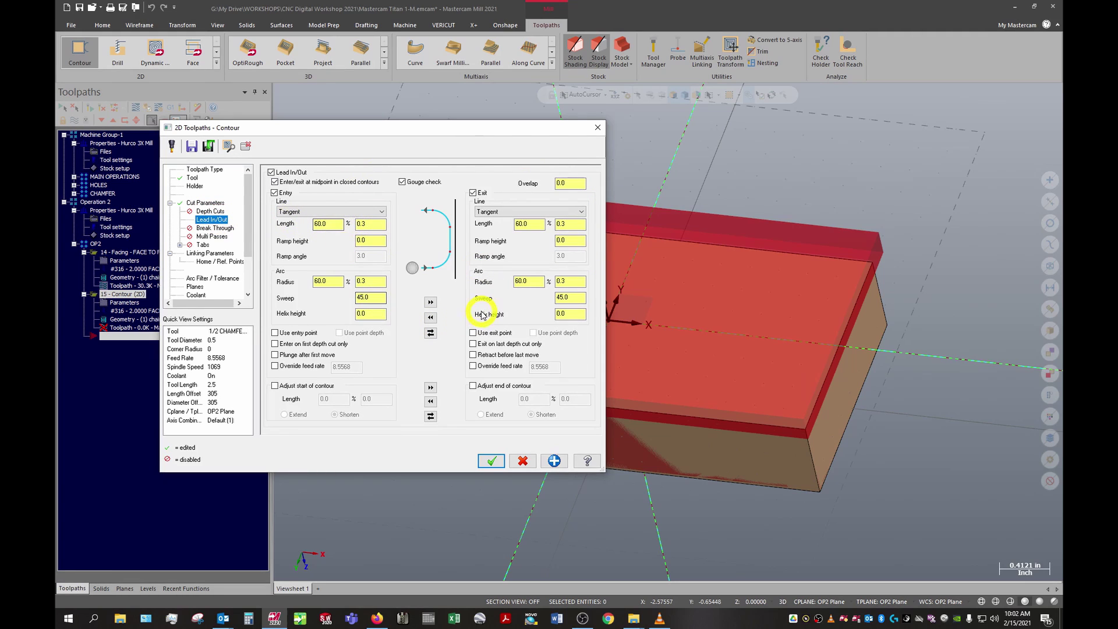
click(332, 225)
drag(337, 285, 295, 283)
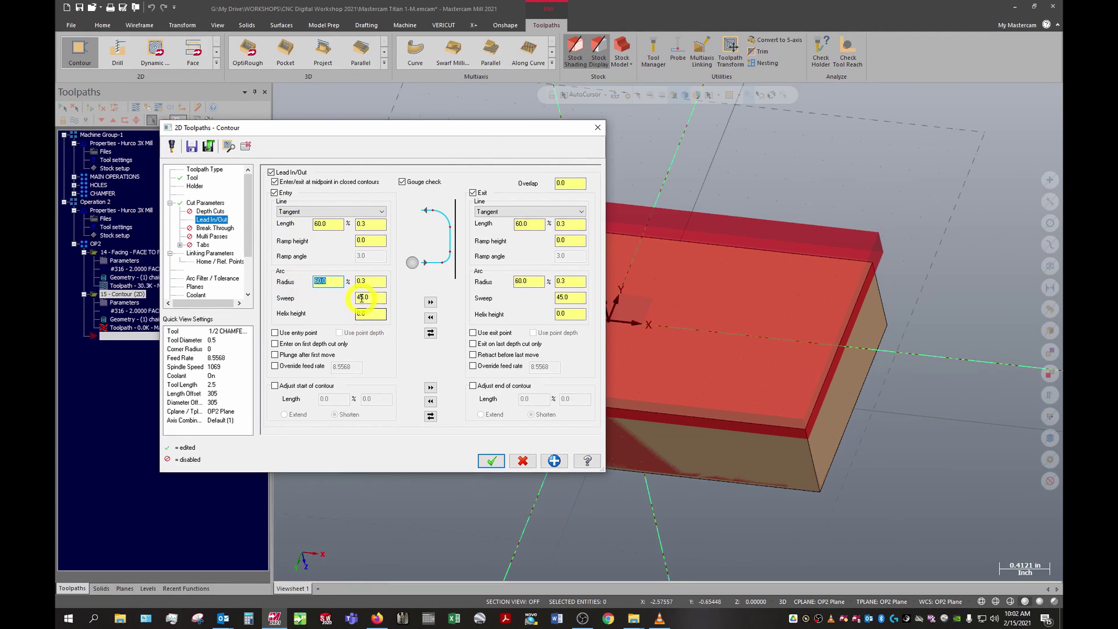
drag(374, 295, 332, 294)
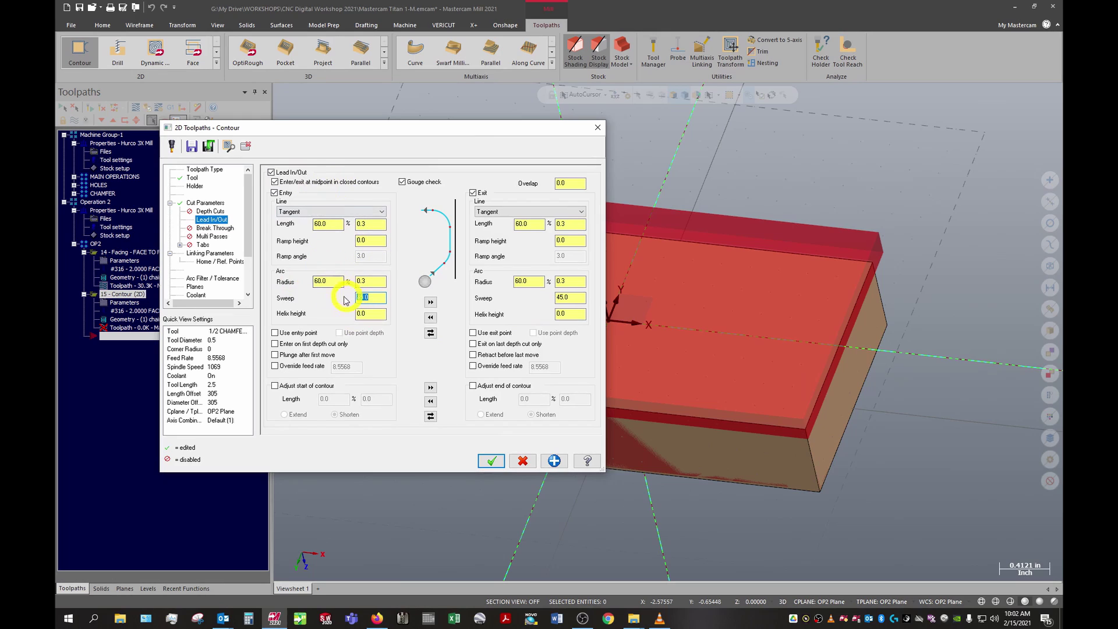
Set the chamfer contour's top of stock to 0.0 with depth 0.0, leave break through and multi passes off, and generate the toolpath.
click(210, 228)
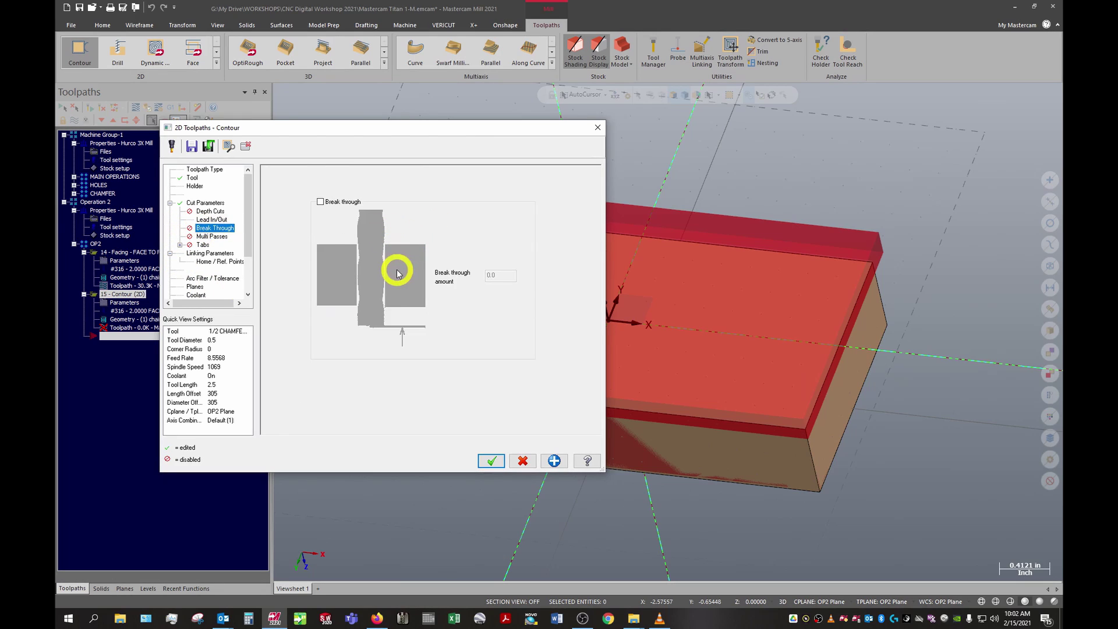
click(212, 237)
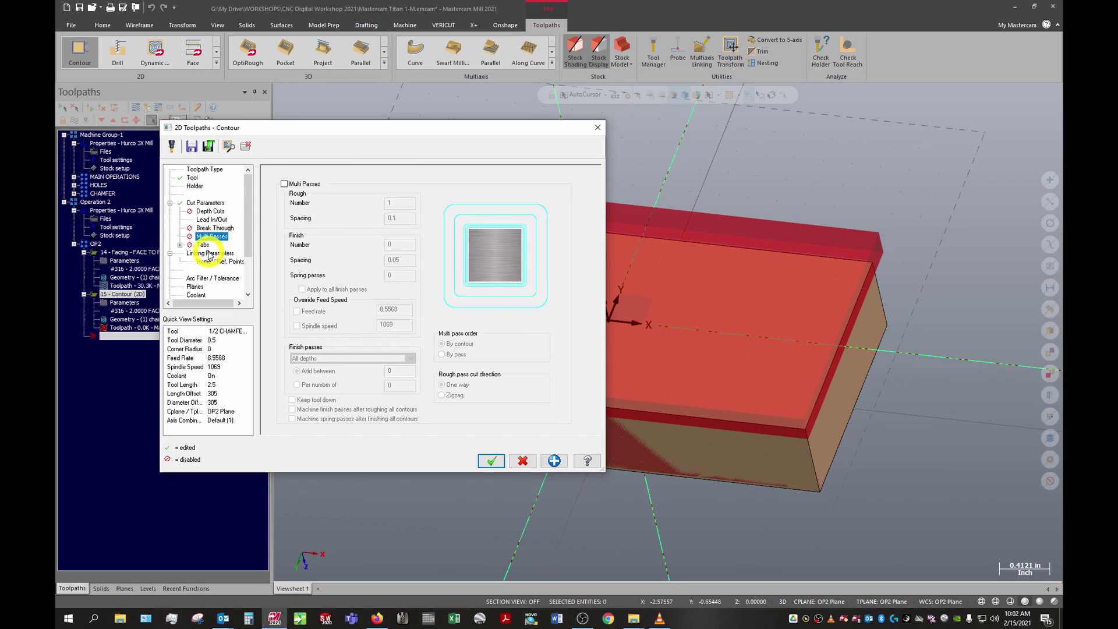
click(209, 254)
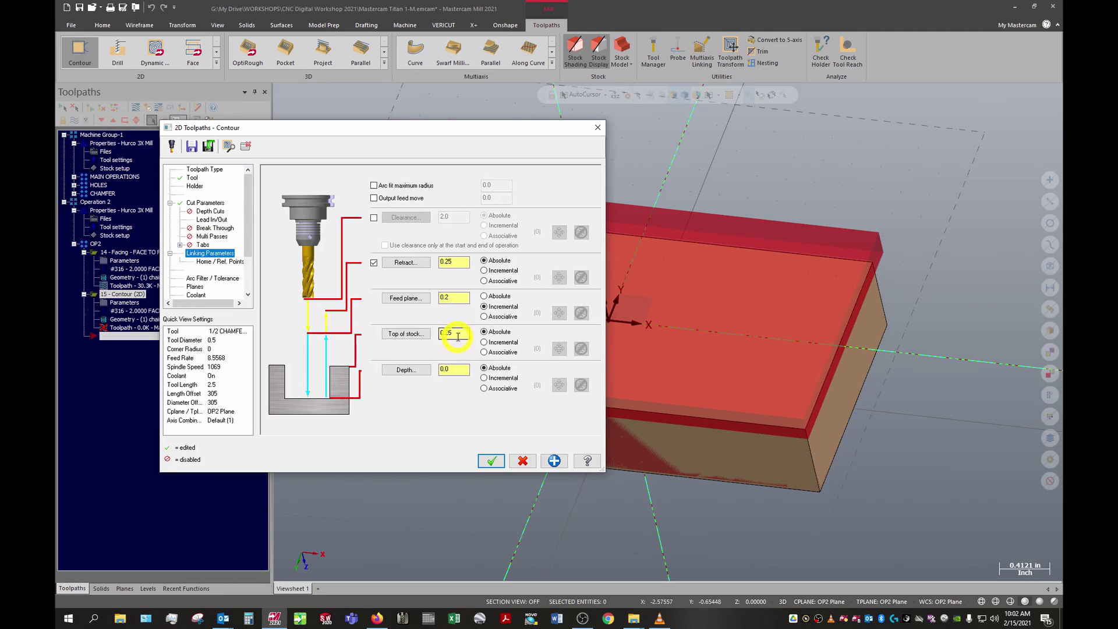
click(405, 336)
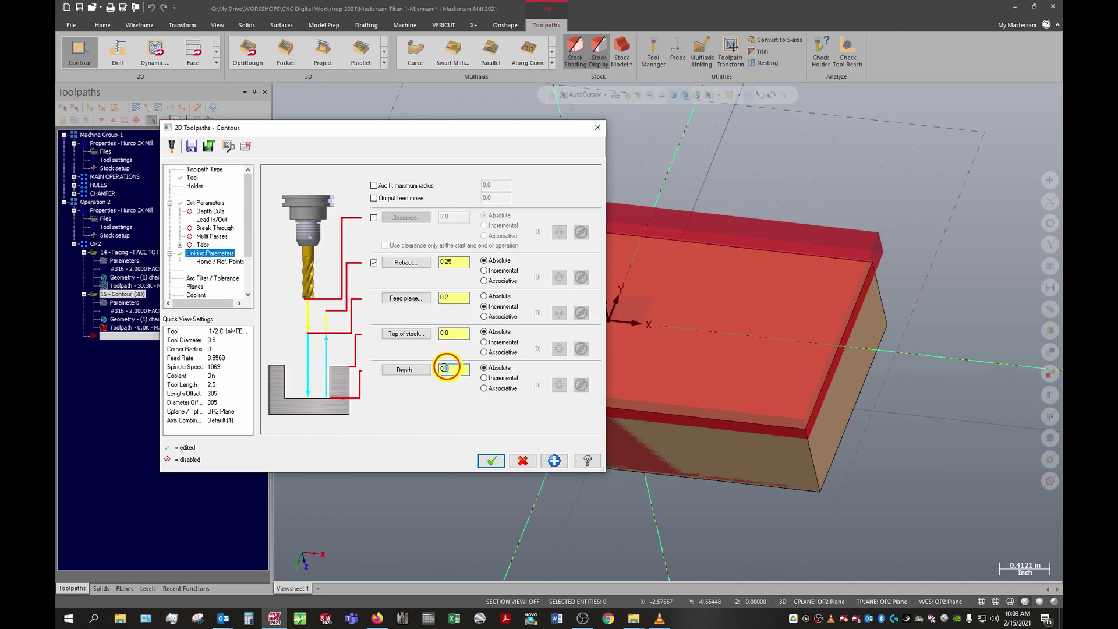
click(205, 203)
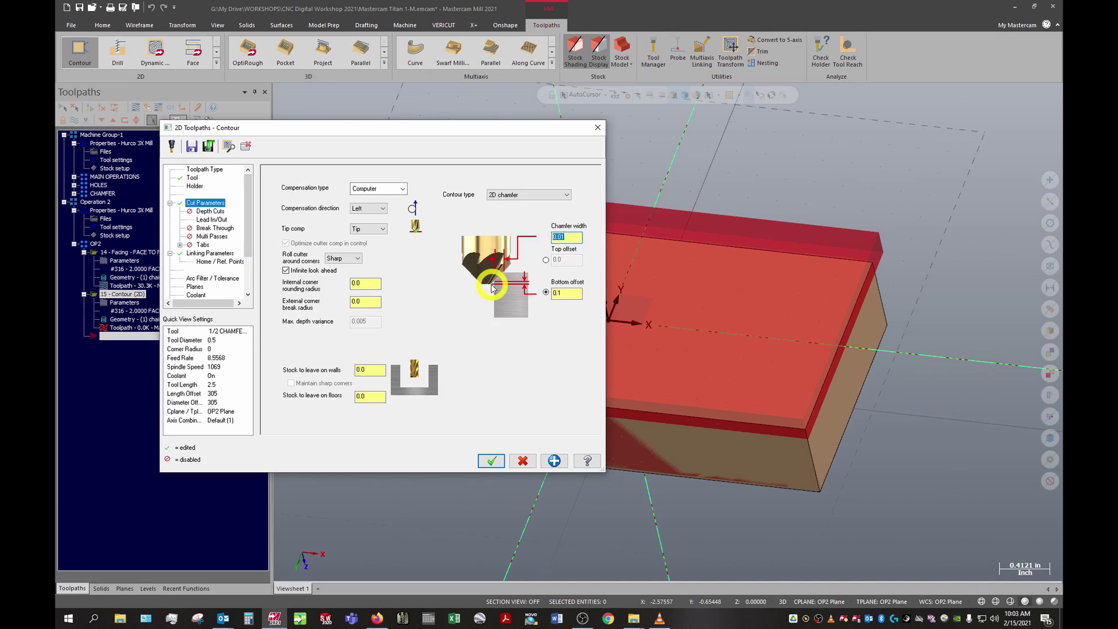
click(486, 461)
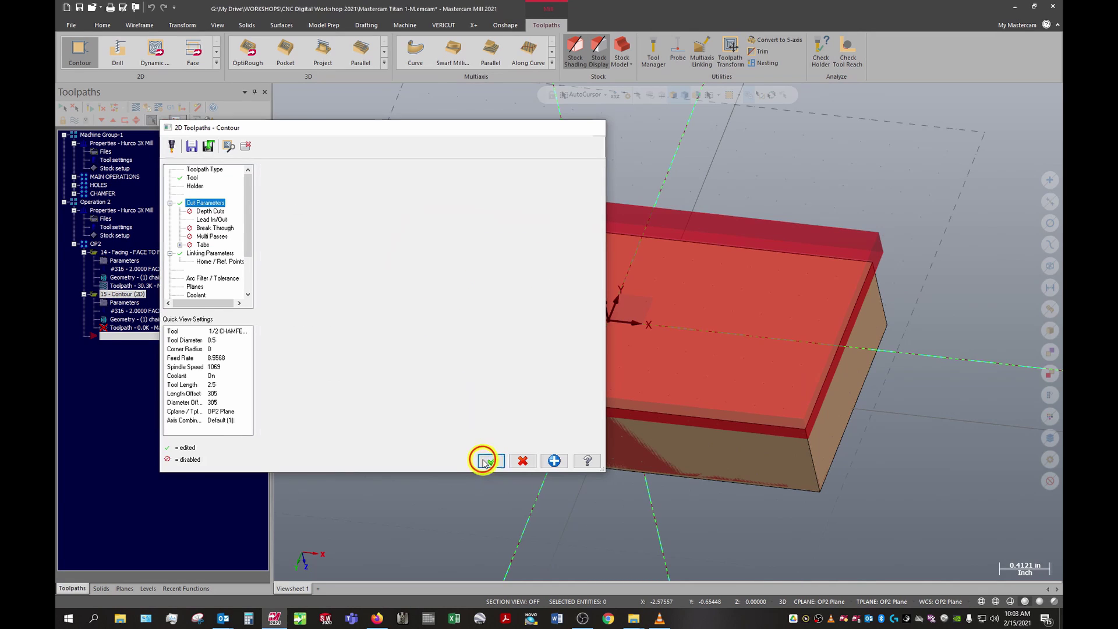
click(457, 413)
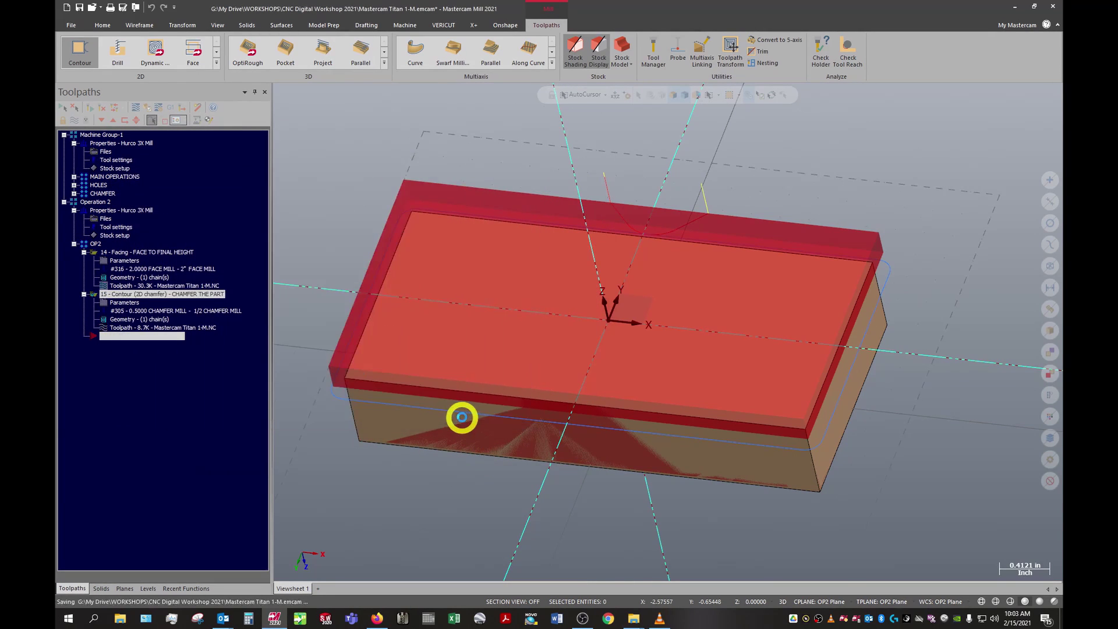
Verify the OP2 group's facing and chamfer toolpaths in the simulator, inspecting the machined top edges.
middle_drag(644, 195, 427, 204)
right_click(417, 204)
click(382, 334)
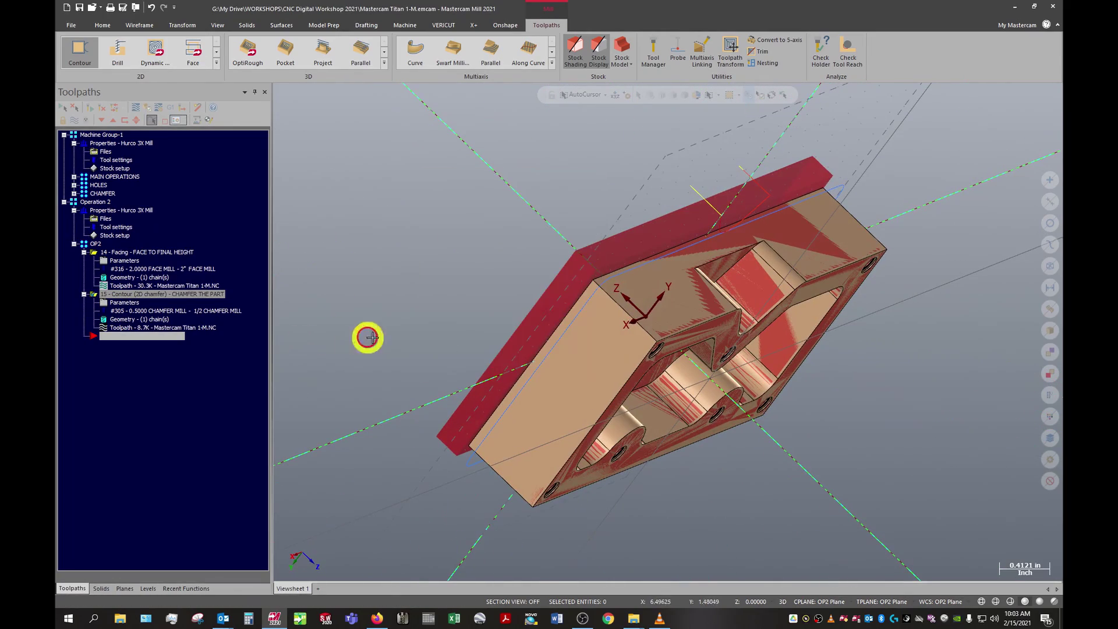
middle_drag(382, 334, 770, 299)
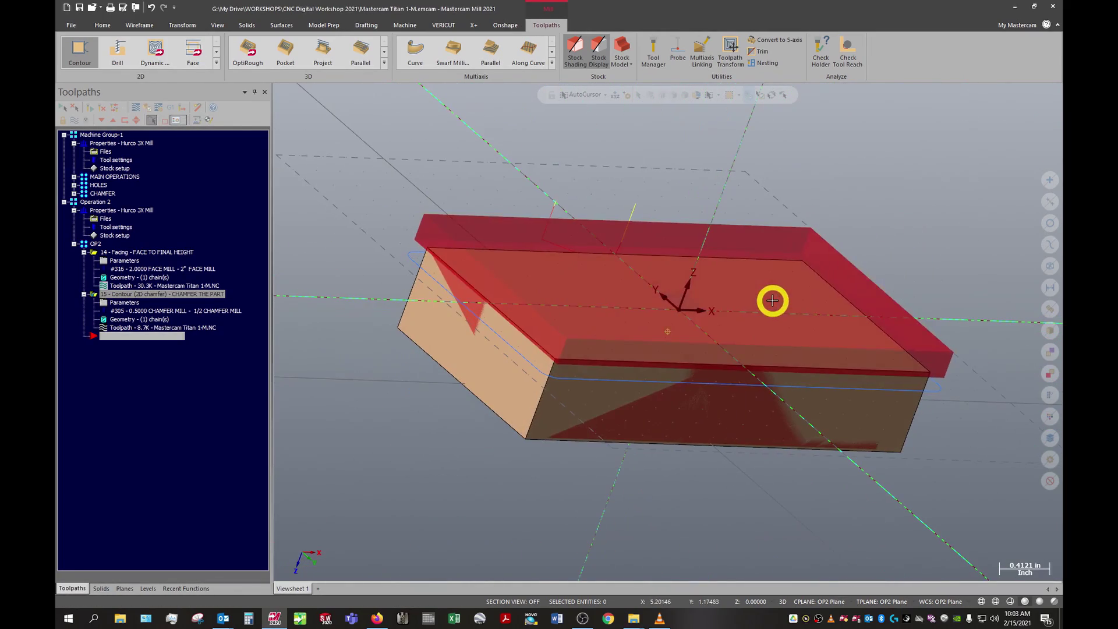
click(91, 245)
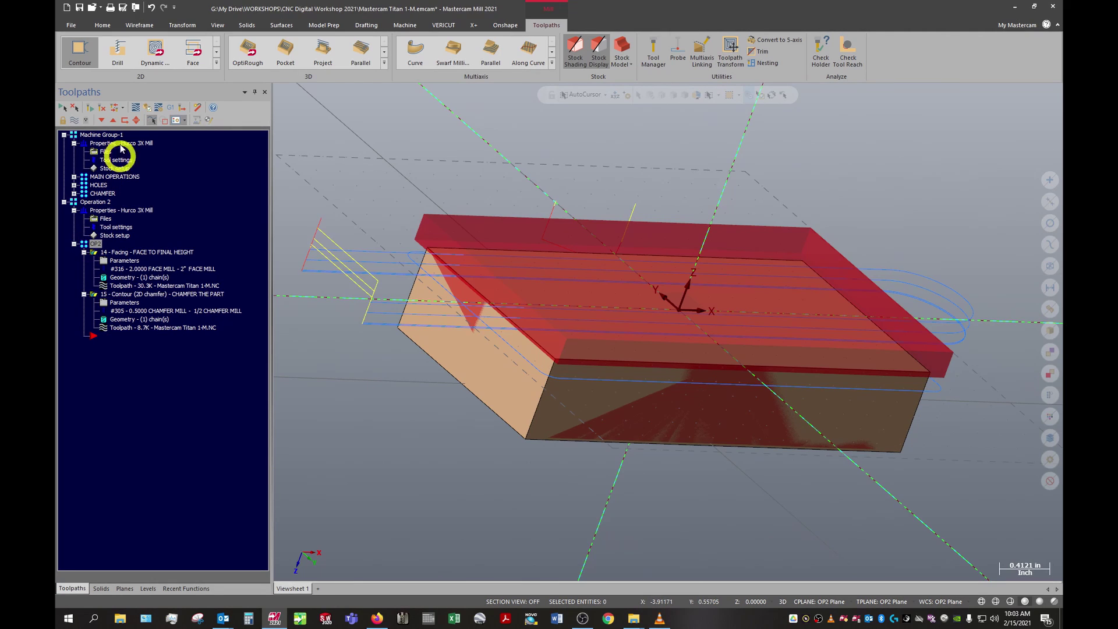
click(146, 108)
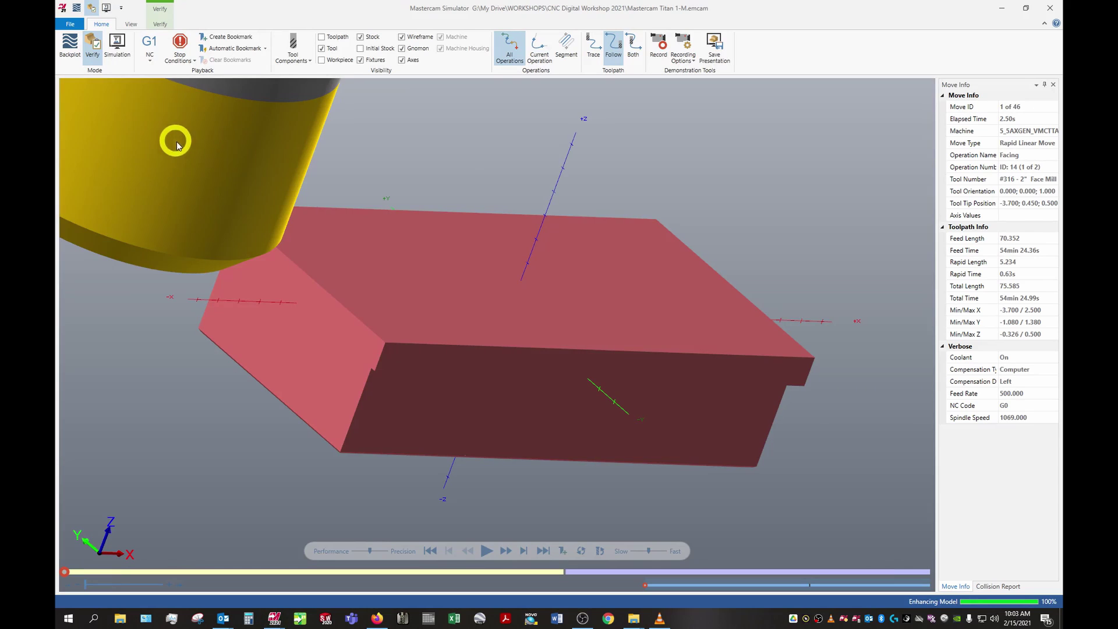
click(486, 550)
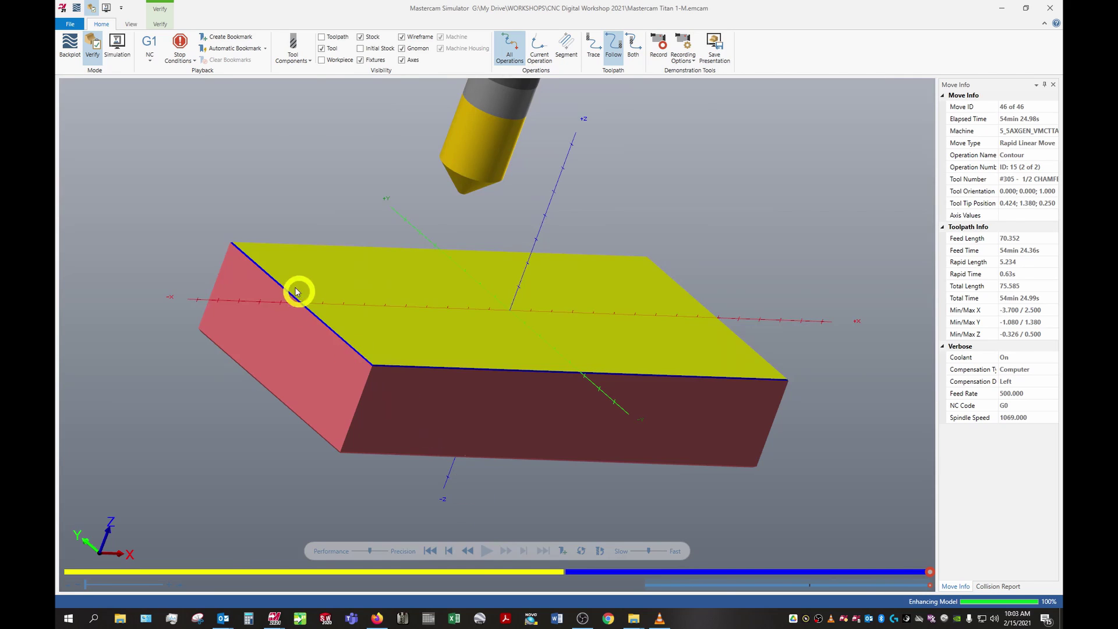
mouse_move(294, 292)
middle_down()
mouse_move(227, 277)
mouse_move(282, 259)
mouse_move(260, 268)
mouse_move(260, 242)
mouse_move(250, 245)
mouse_move(269, 274)
mouse_move(309, 282)
middle_up()
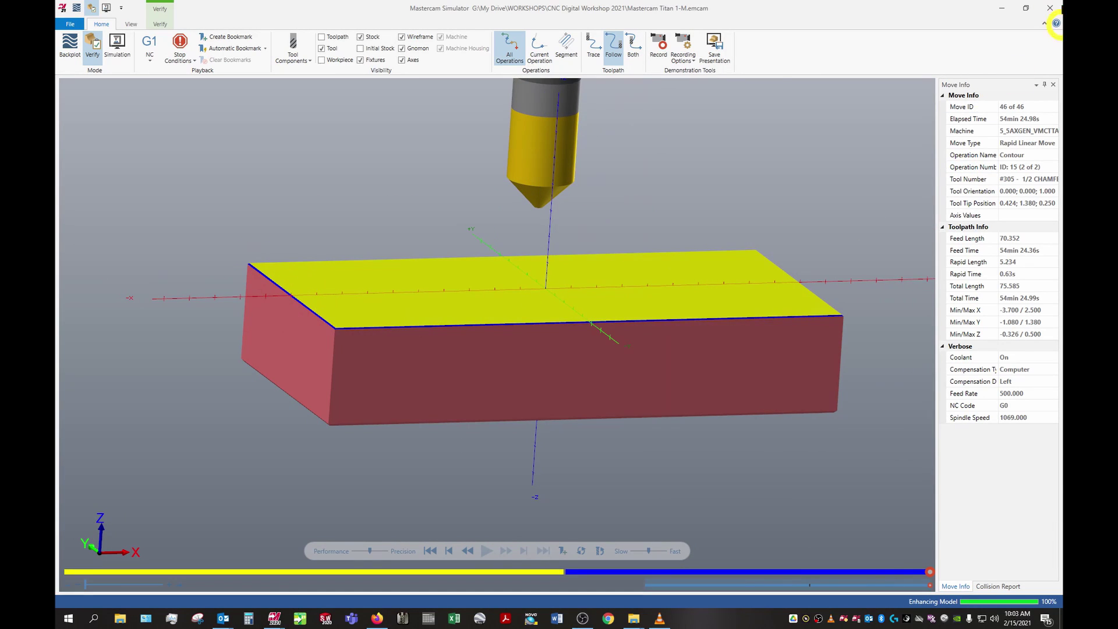
click(1053, 5)
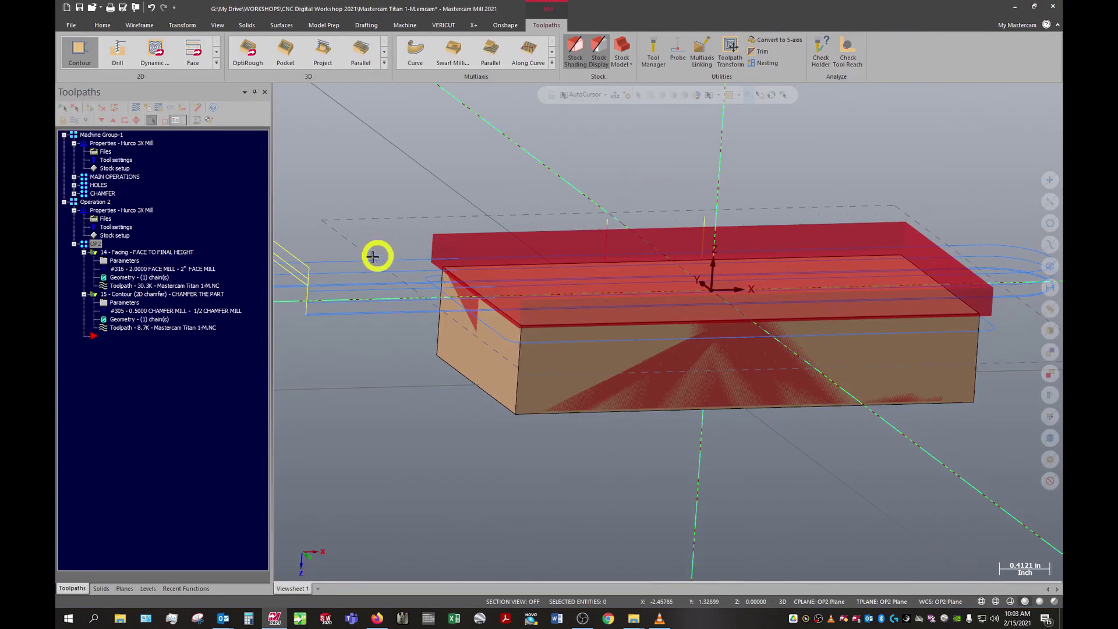
Edit the cut parameters of the OP2 chamfer contour and regenerate its toolpath.
click(116, 303)
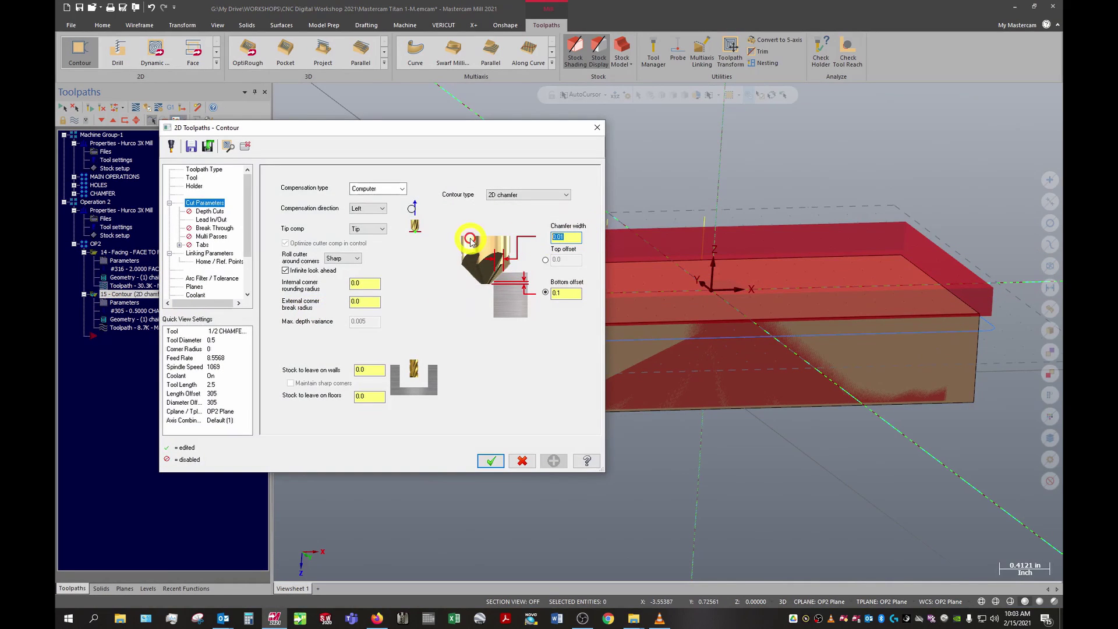
click(495, 459)
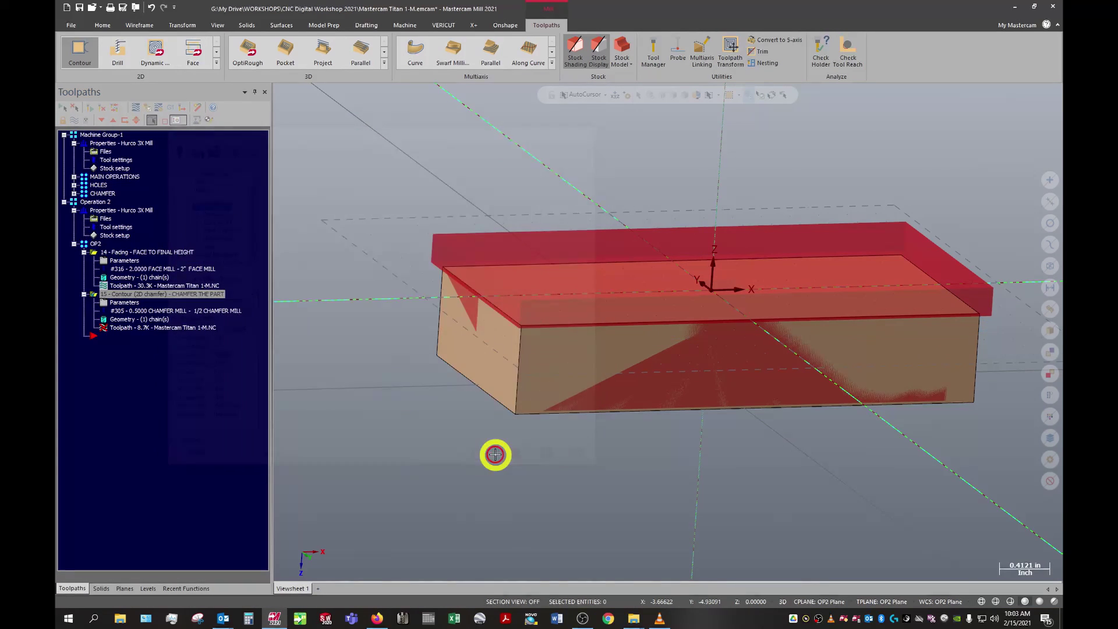
click(89, 108)
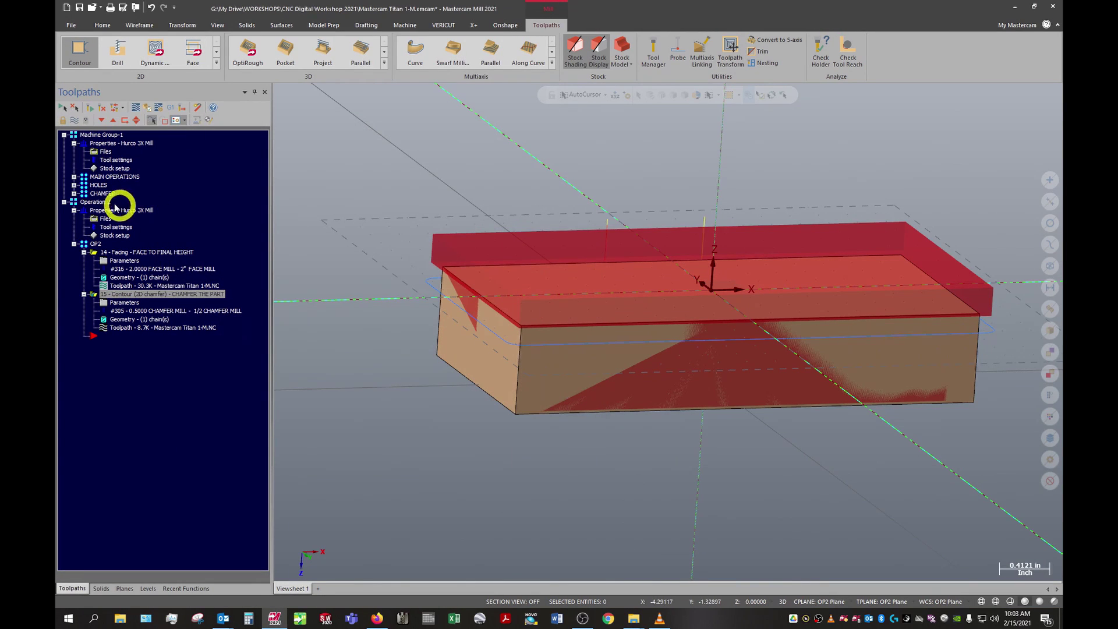
Check the chamfer width used by Machine Group-1's chamfer contour without changing it, and return the insert arrow below the OP2 operations.
click(73, 194)
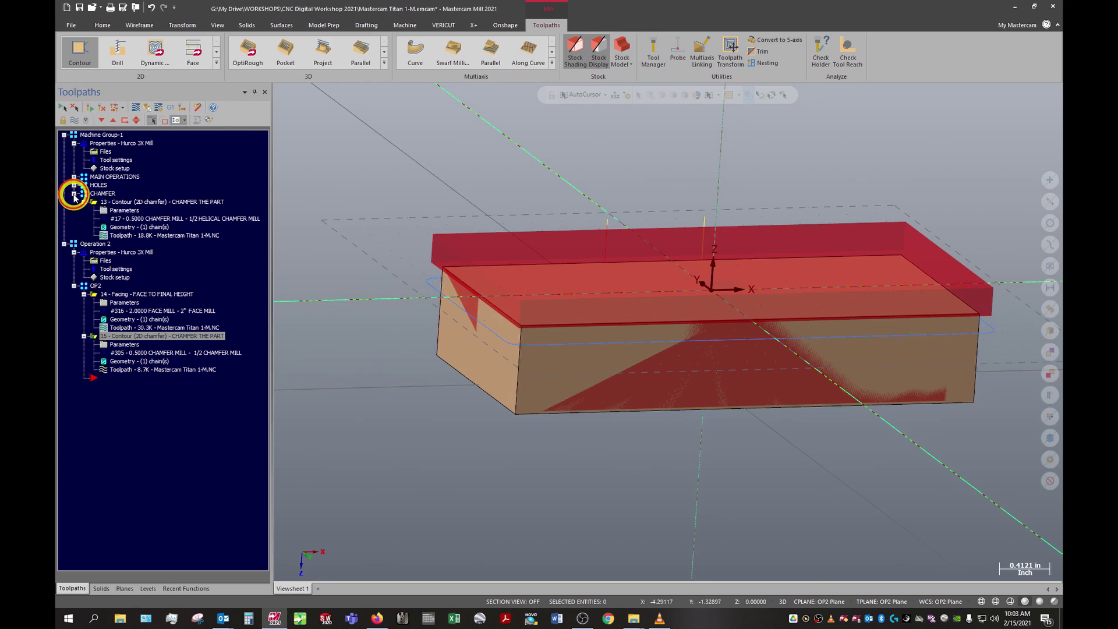
click(125, 210)
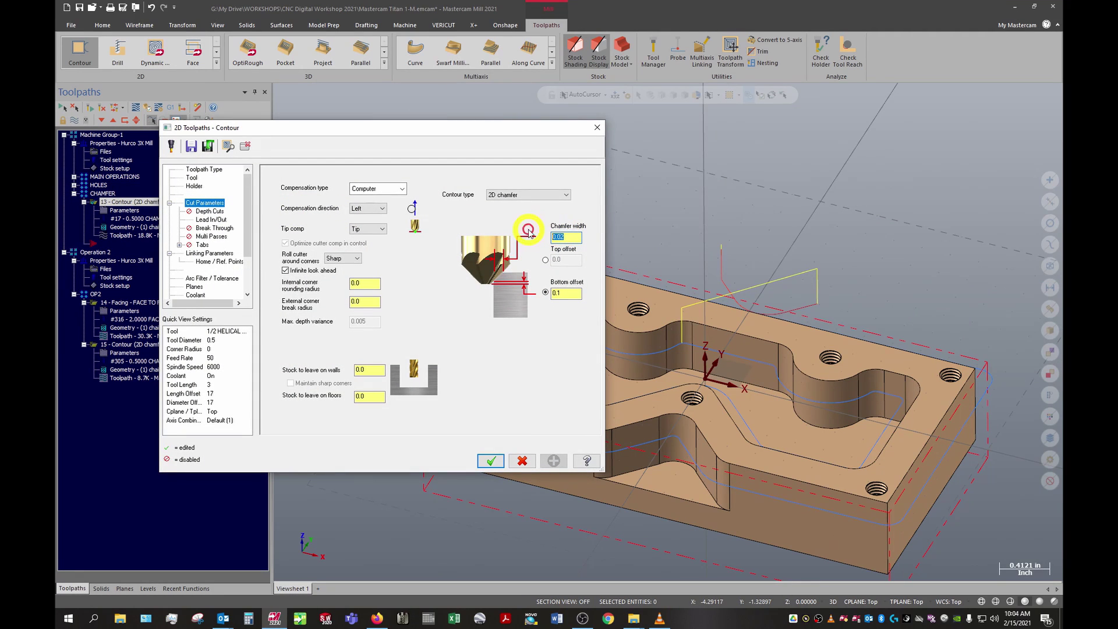
click(523, 461)
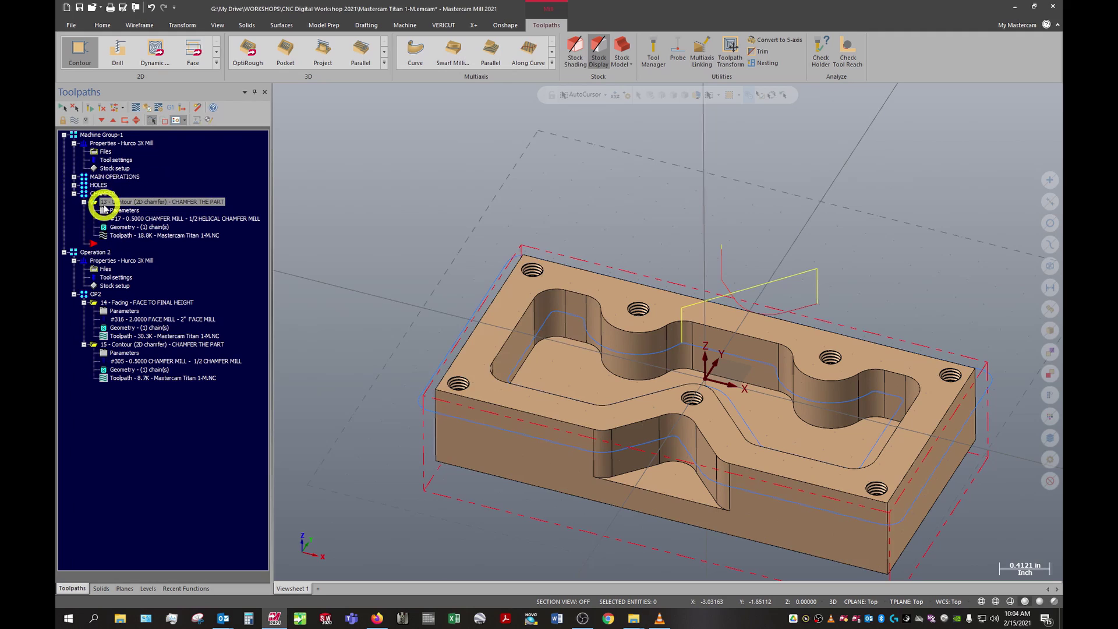
click(102, 120)
click(101, 120)
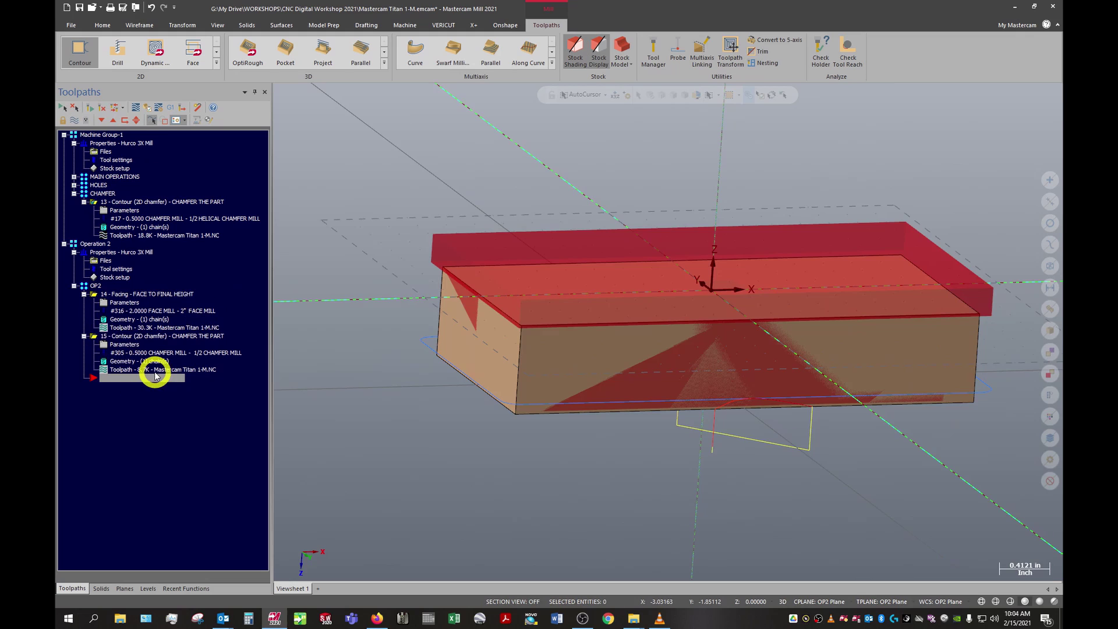
Adjust the chamfer width of the OP2 chamfer contour and regenerate its toolpath.
click(120, 346)
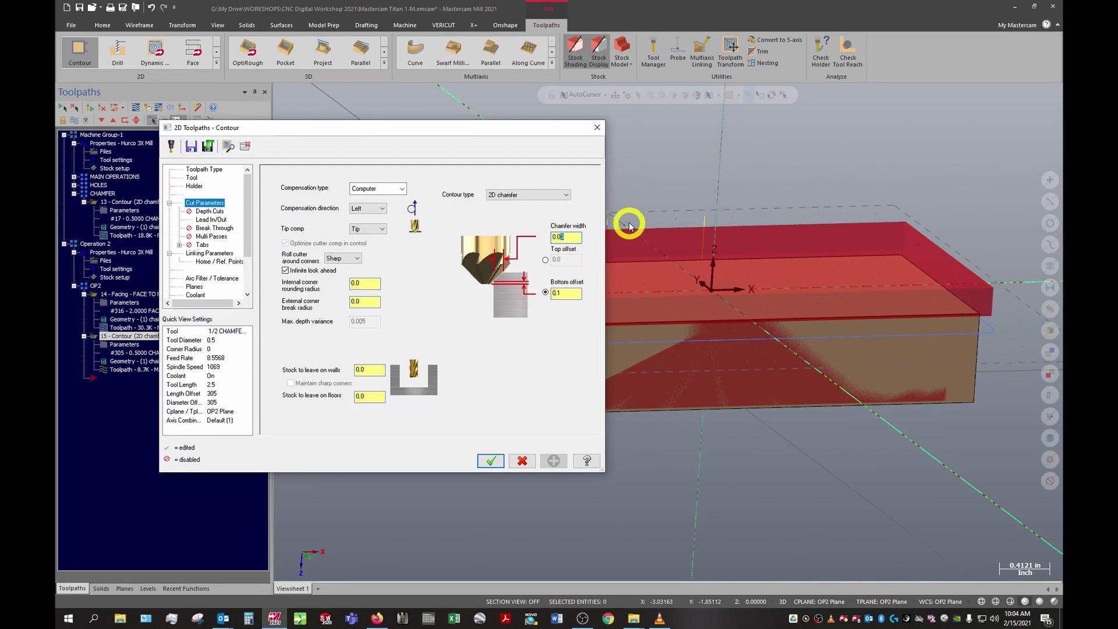
click(484, 460)
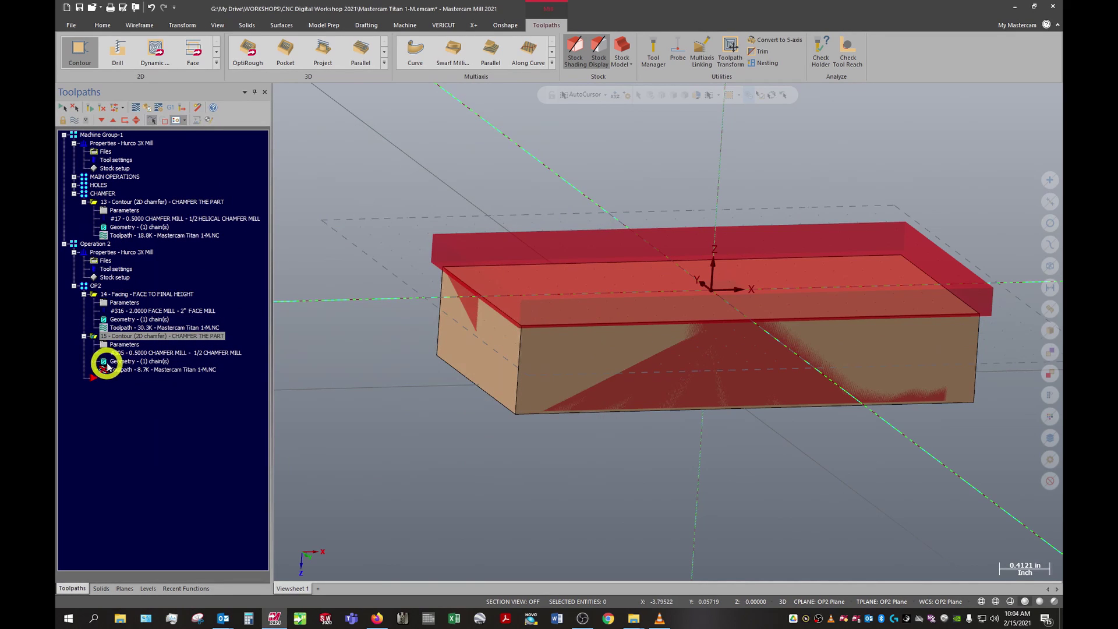
click(90, 108)
Verify all Operation 2 toolpaths in the simulator and inspect the revised chamfer around the part's top edges.
click(94, 246)
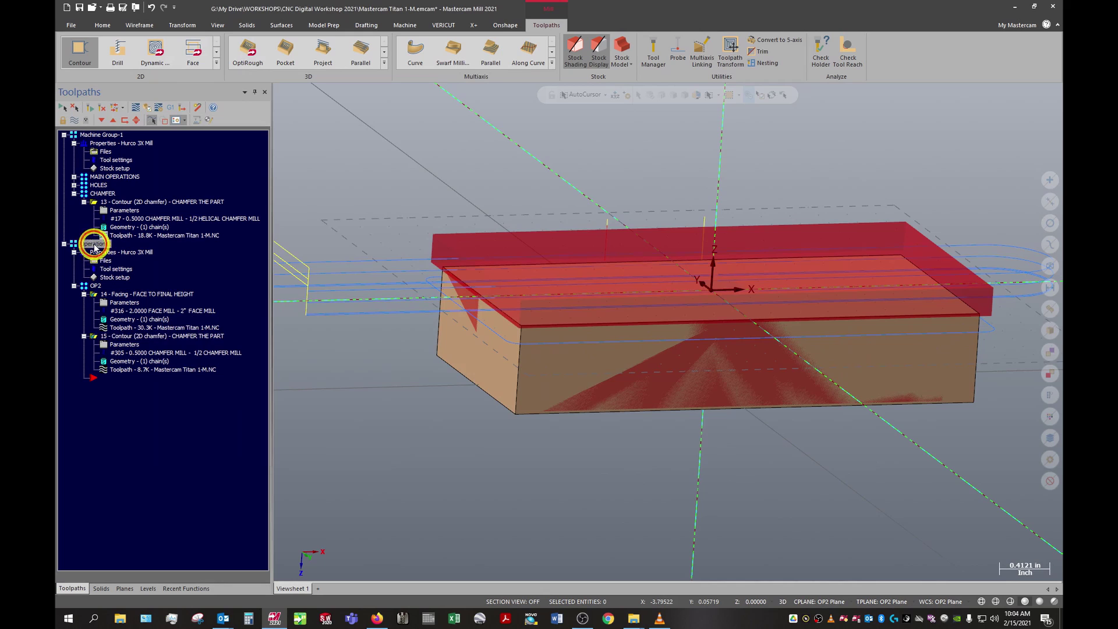
click(148, 109)
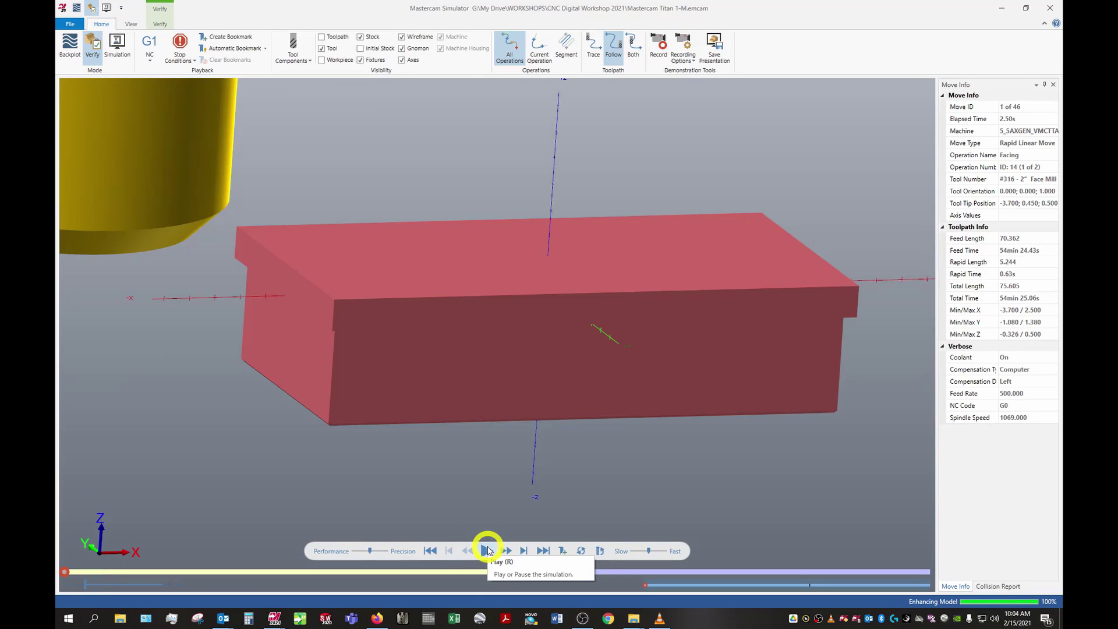
click(487, 550)
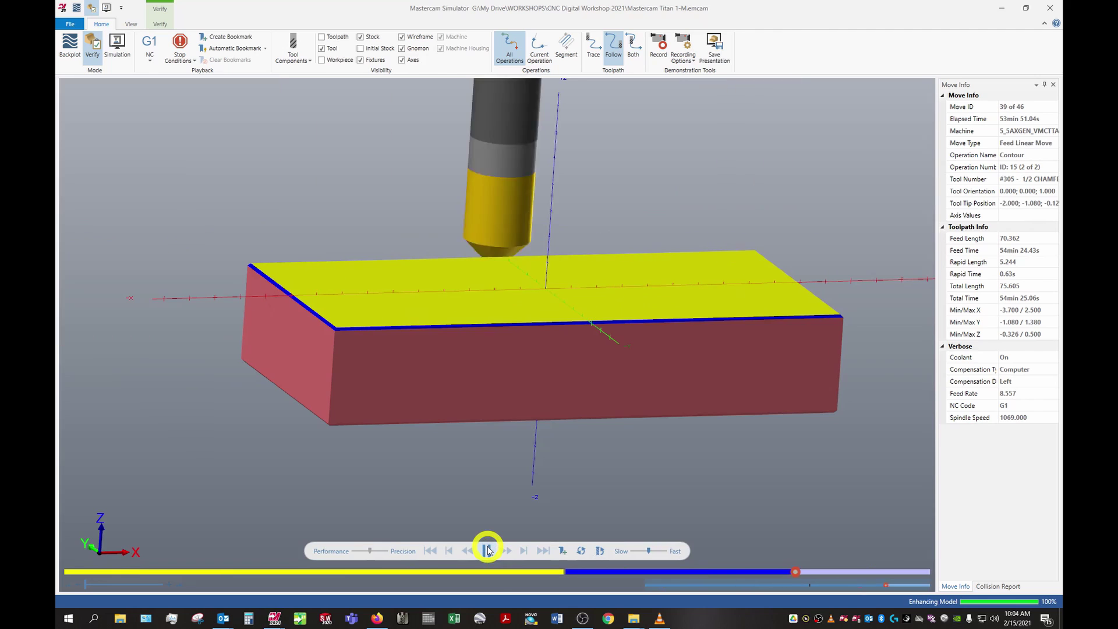
mouse_move(198, 385)
middle_down()
mouse_move(189, 369)
mouse_move(177, 374)
mouse_move(200, 373)
mouse_move(187, 394)
middle_up()
mouse_move(698, 289)
middle_down()
mouse_move(626, 287)
mouse_move(682, 294)
middle_up()
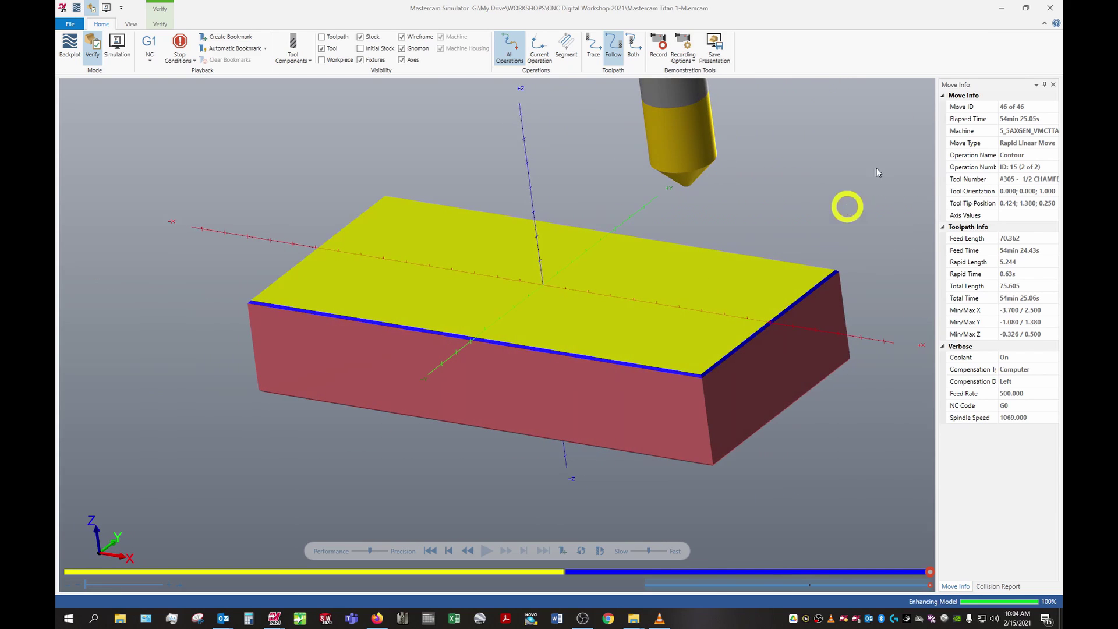
click(1052, 6)
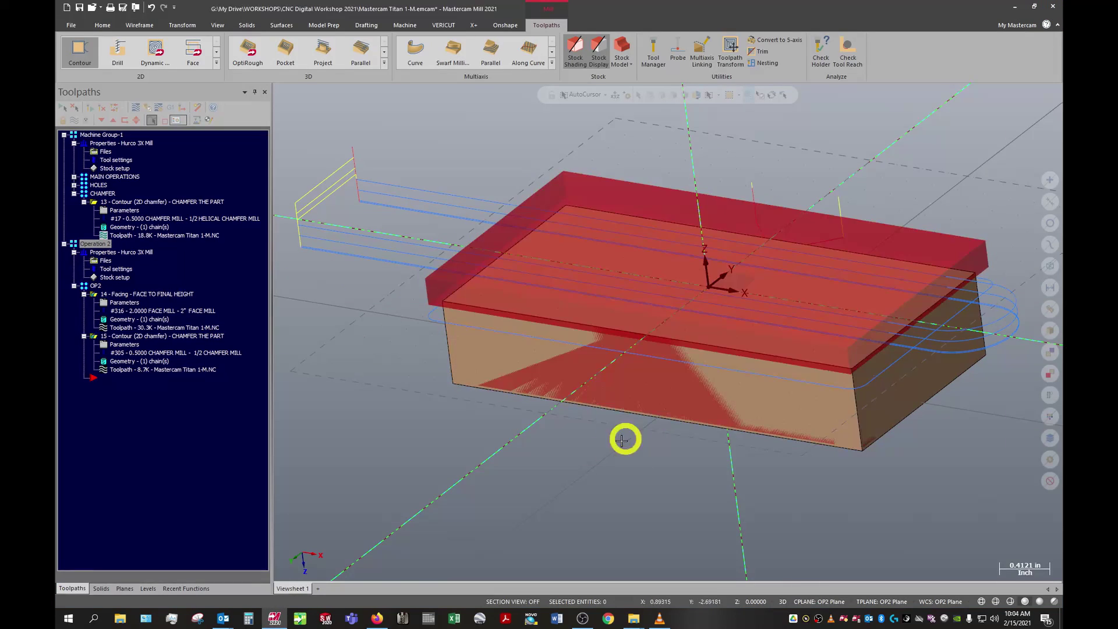
middle_drag(623, 439, 573, 153)
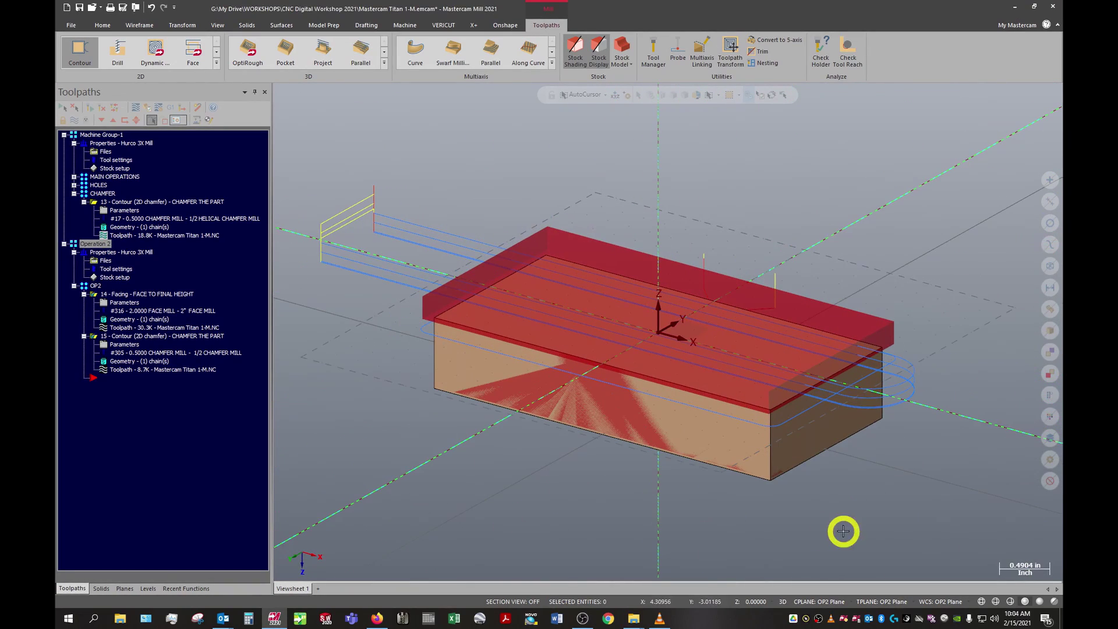